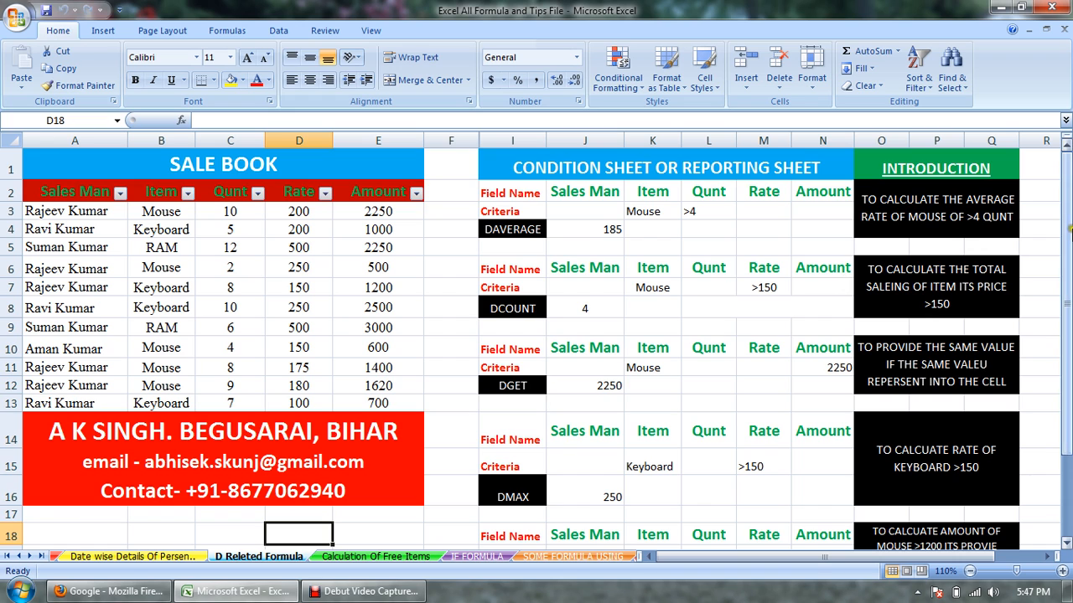
Examine the condition sheet's database function examples and the quantities of the Mouse entries in the Sale Book
drag(1068, 277, 1068, 332)
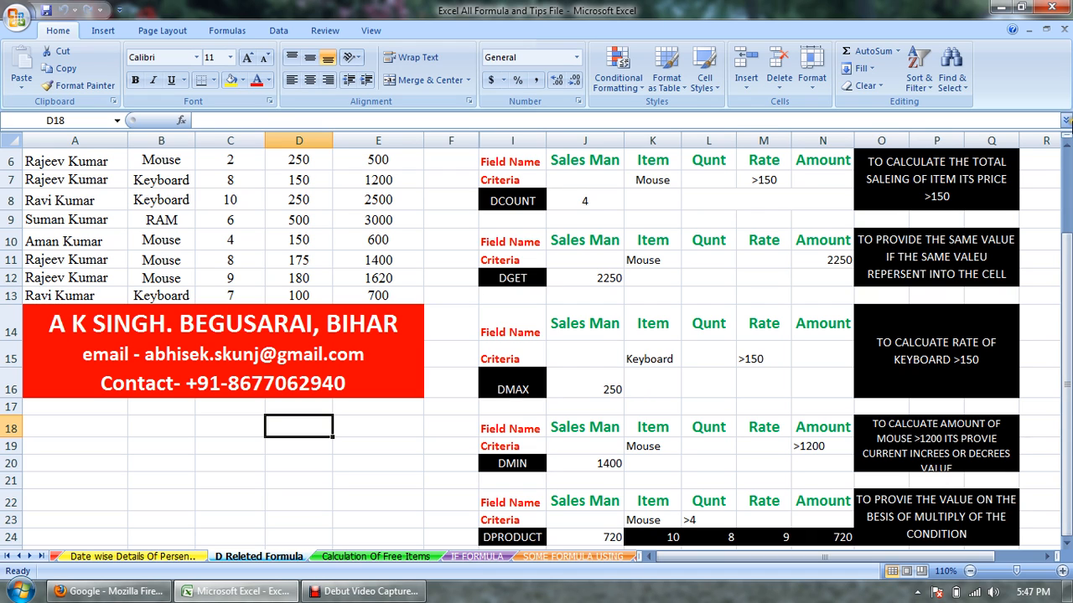
drag(1069, 281, 1069, 251)
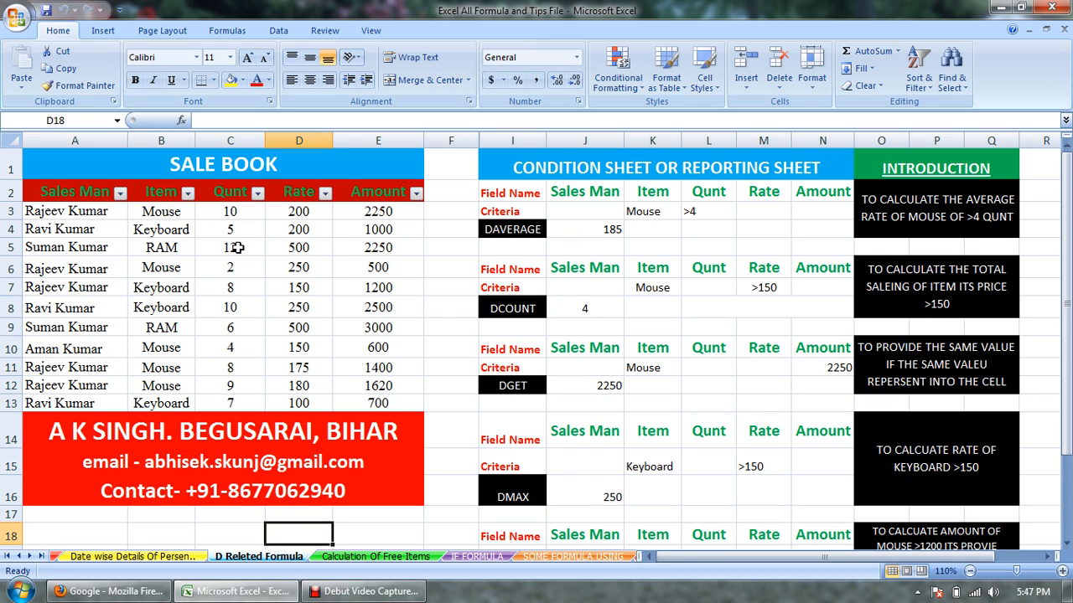
click(231, 214)
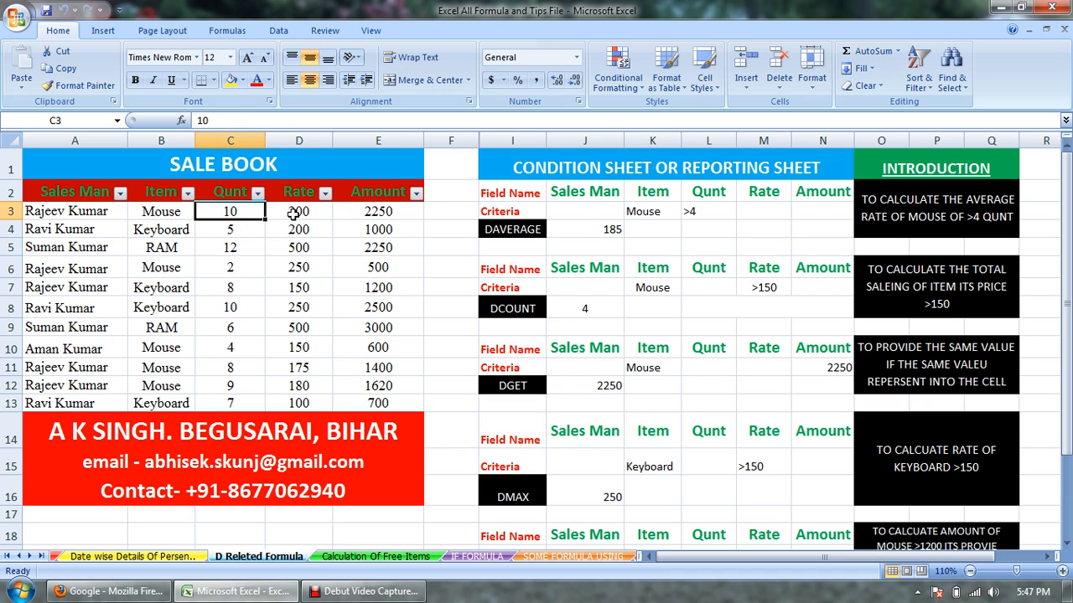
click(240, 268)
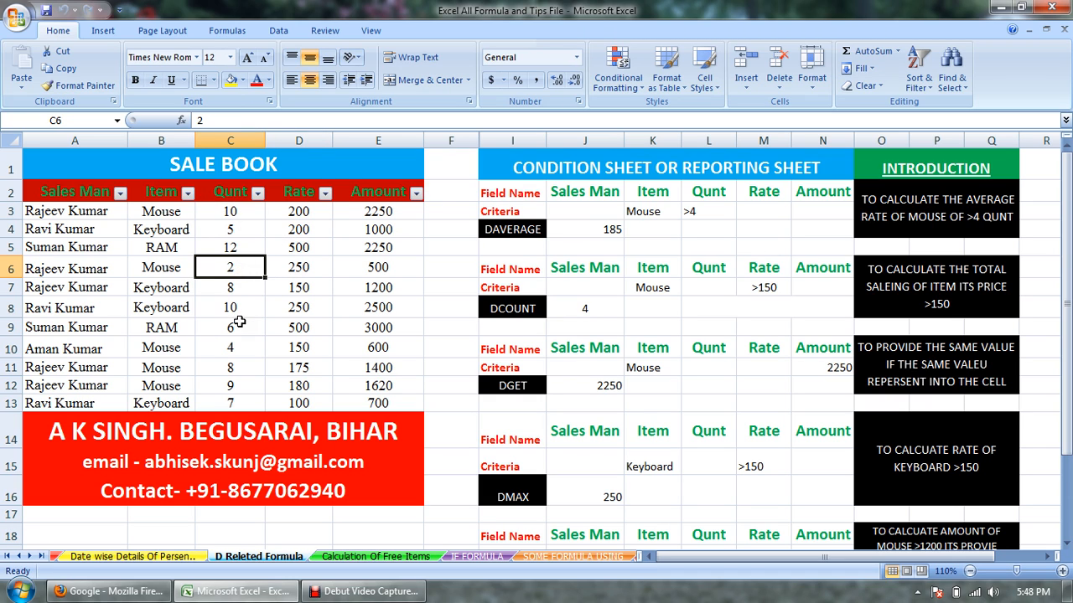
drag(239, 362, 240, 357)
click(241, 356)
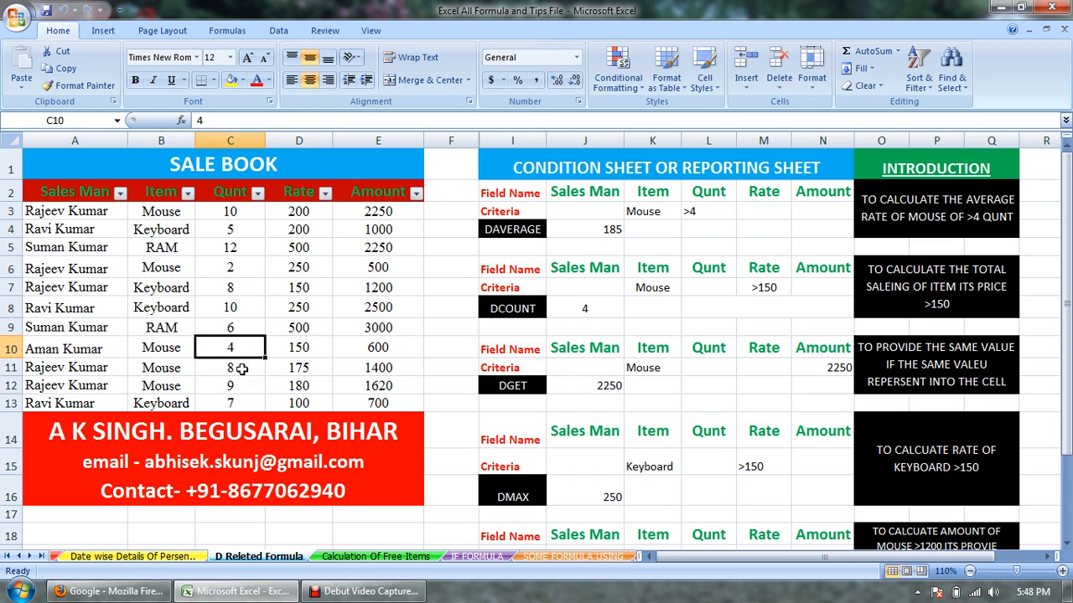
click(241, 369)
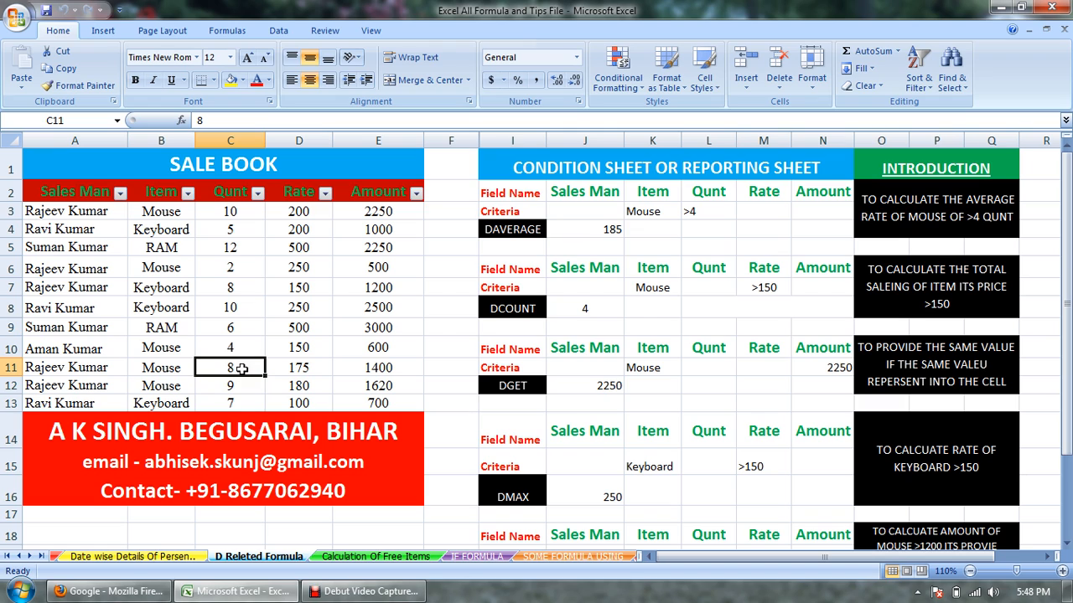
click(241, 387)
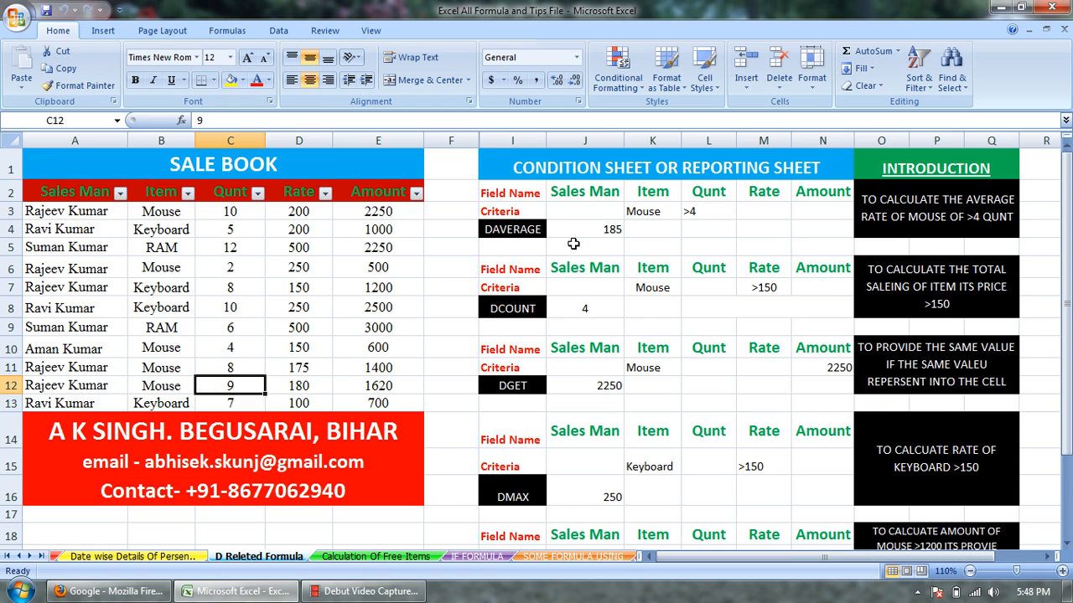
Enter a DAVERAGE formula in K4 with database A2:E13, field D2 and criteria J2:N3
click(668, 232)
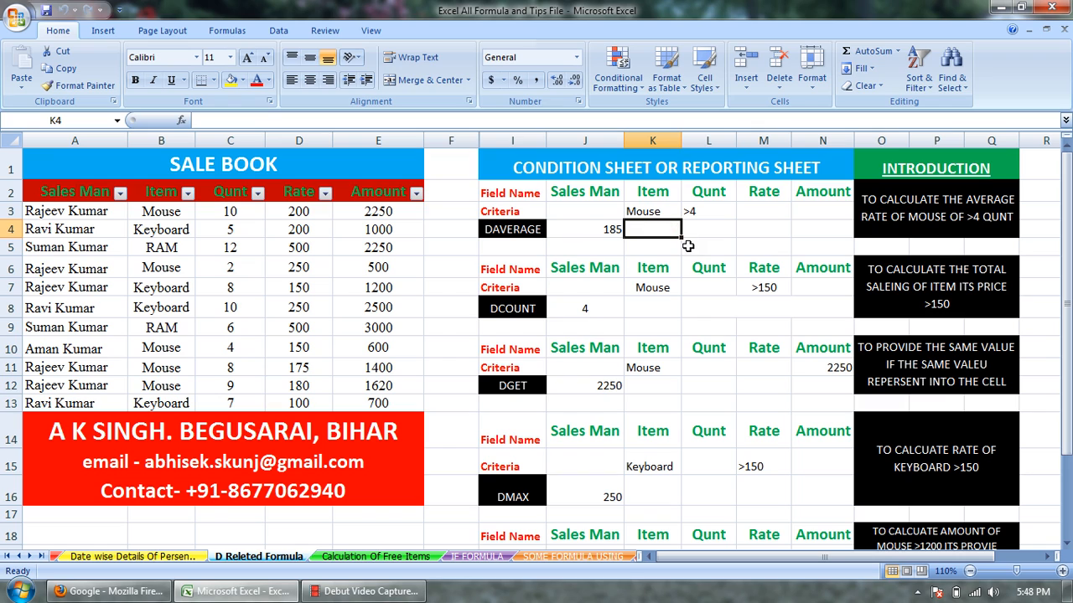
click(613, 230)
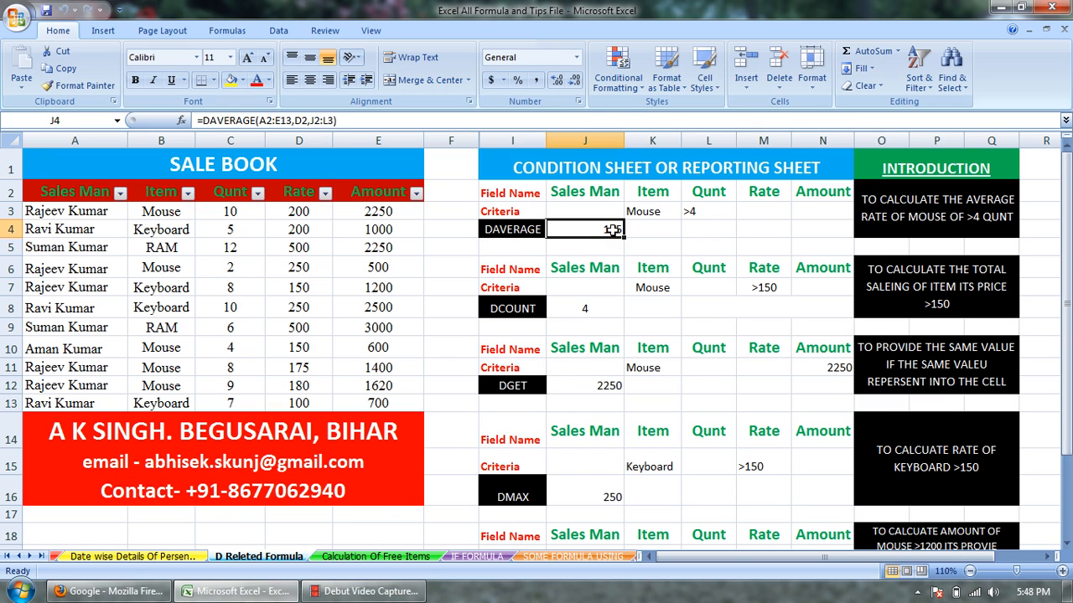
click(658, 232)
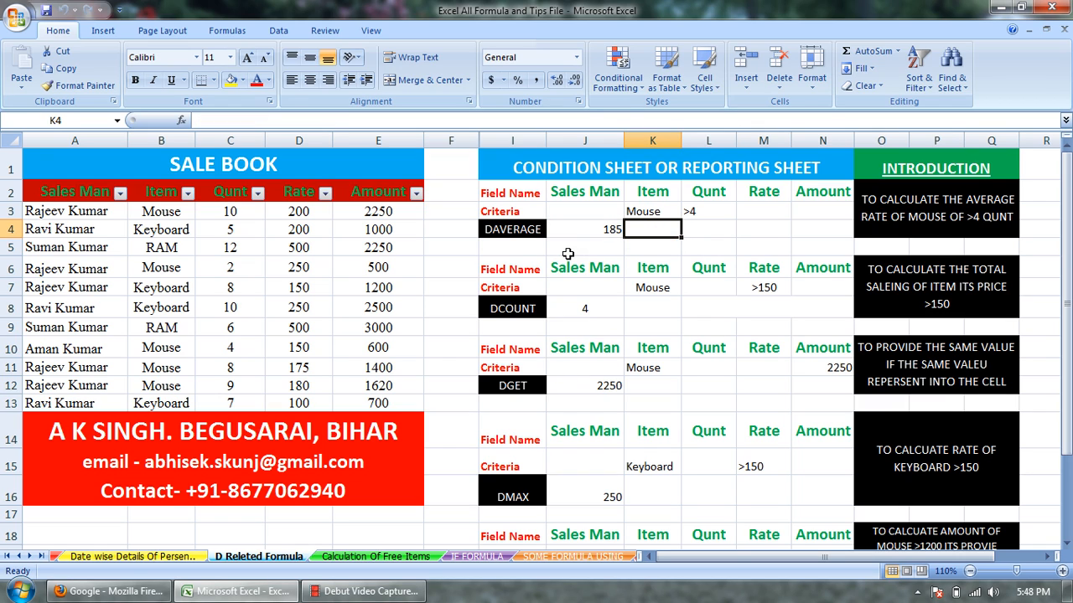
text(=)
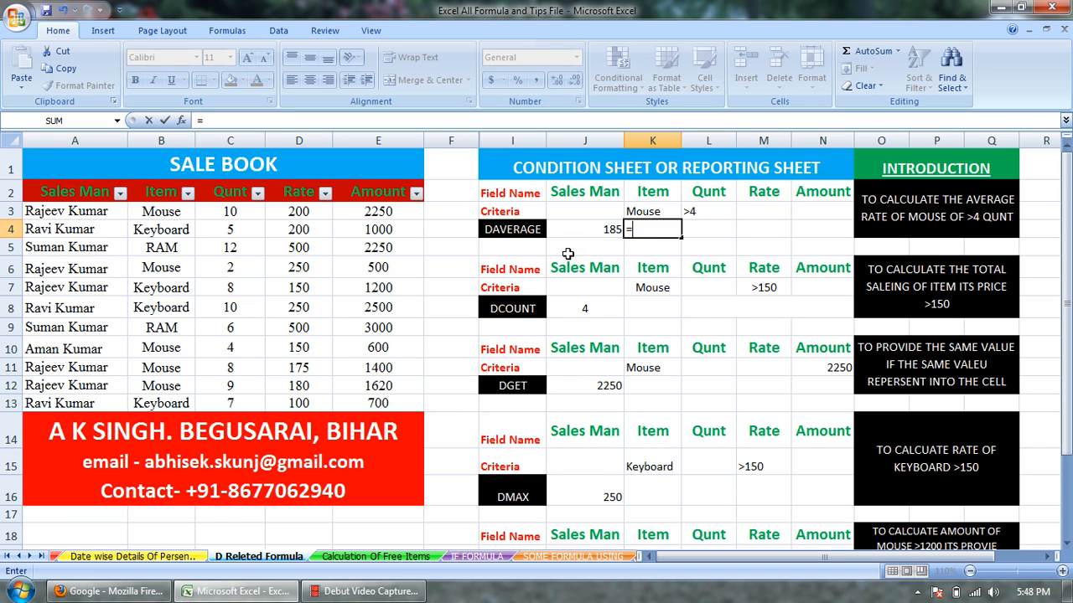
text(da)
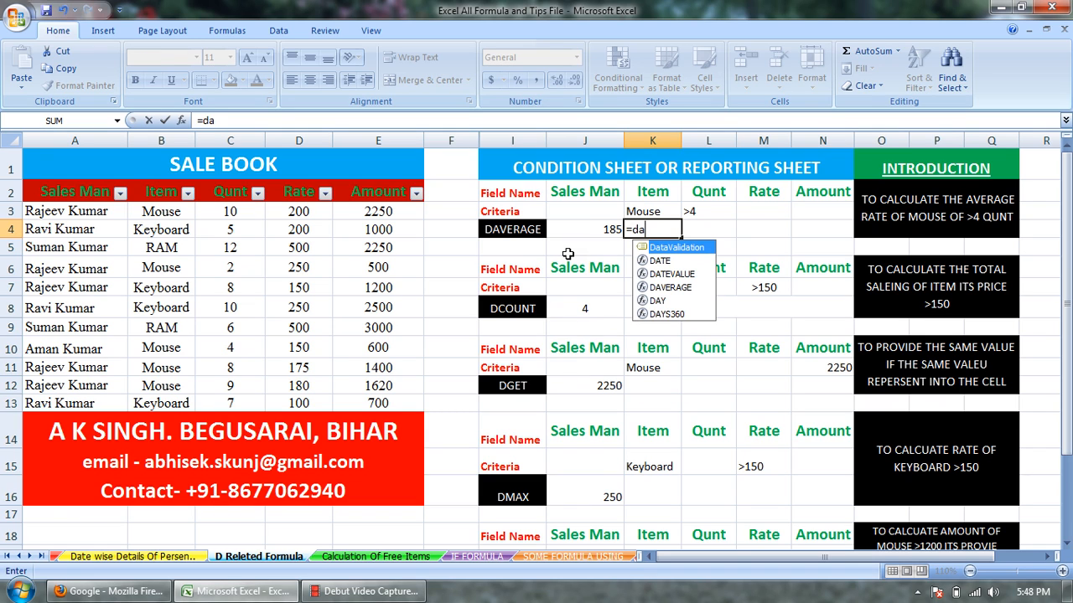
text(v)
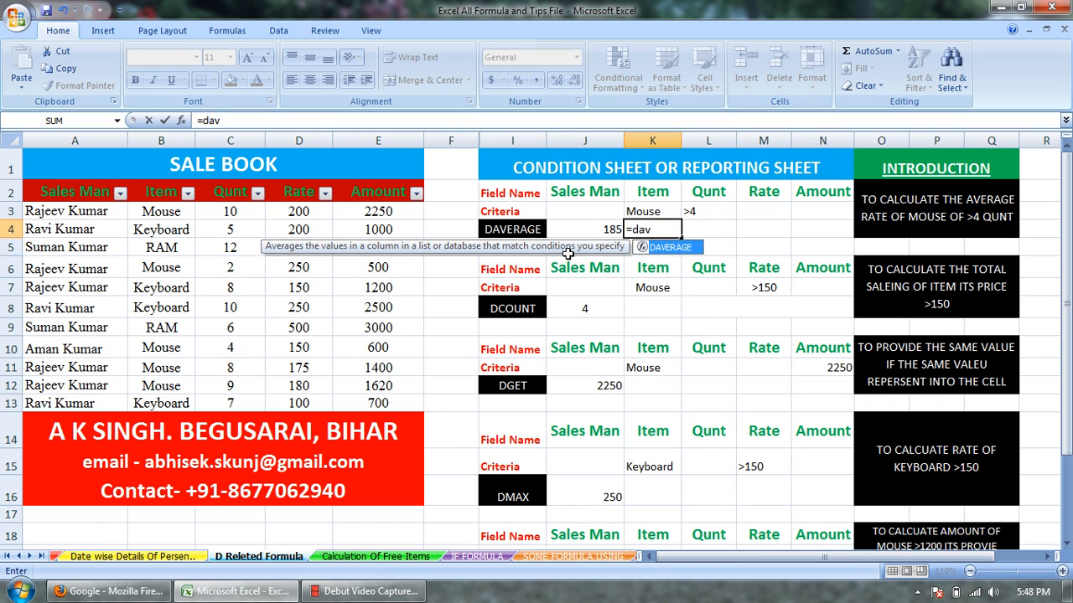
key(Tab)
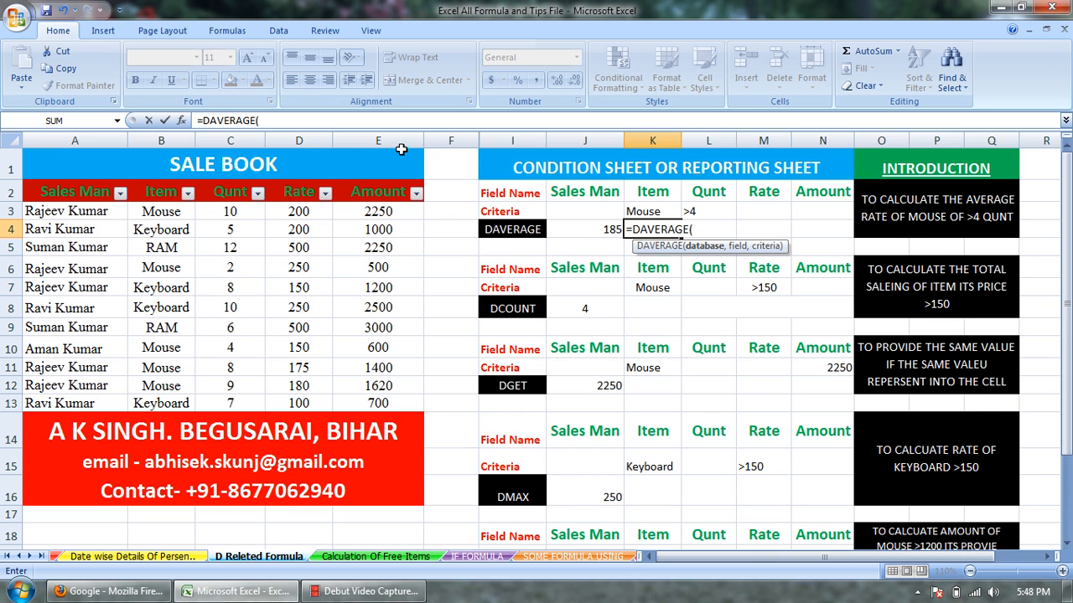
drag(68, 192, 371, 399)
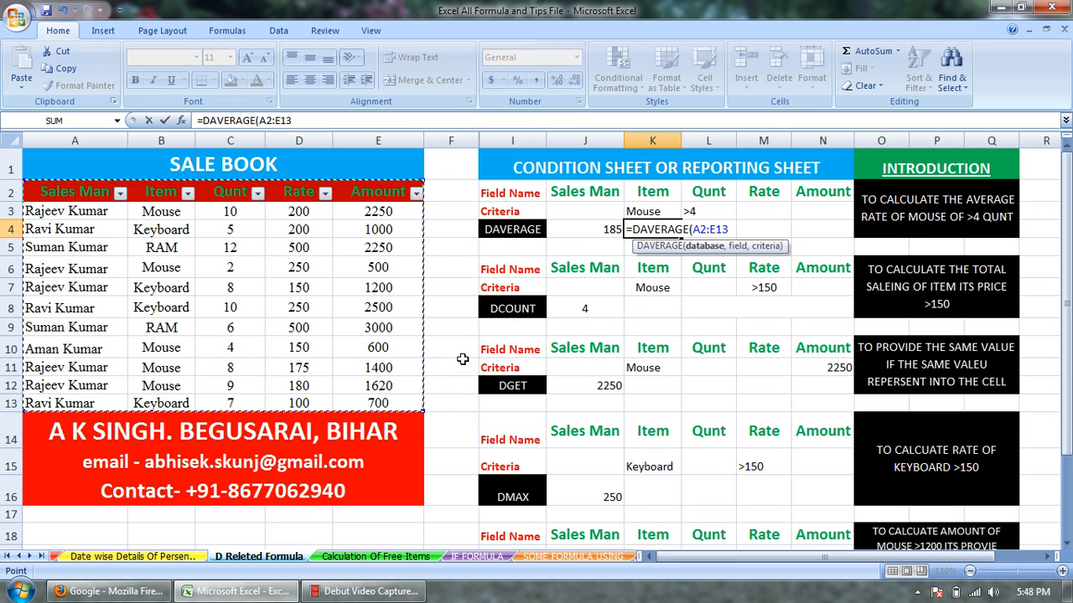
text(,)
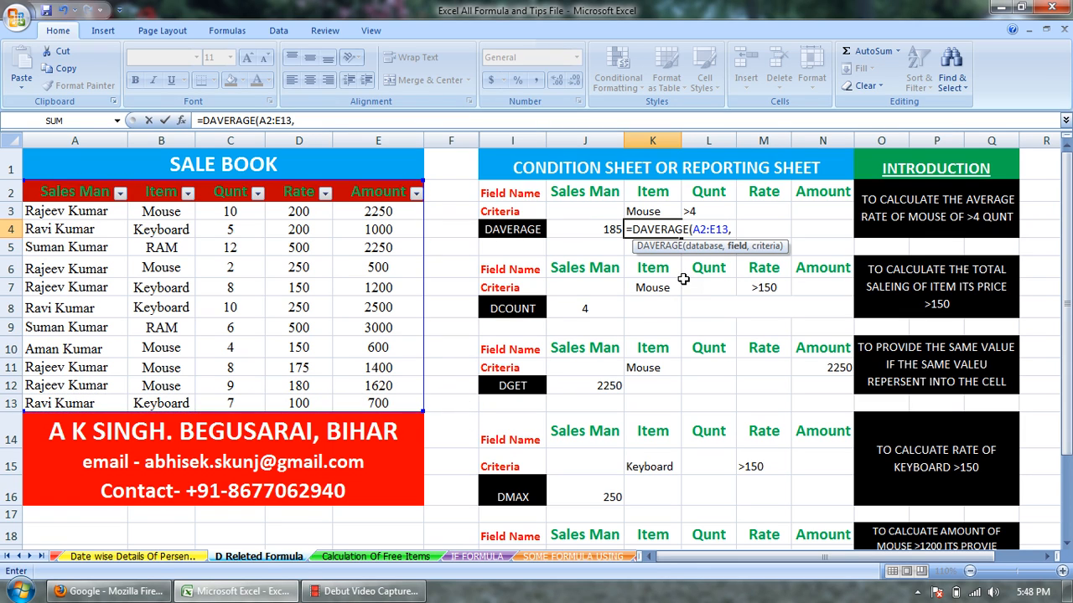
click(309, 192)
text(,)
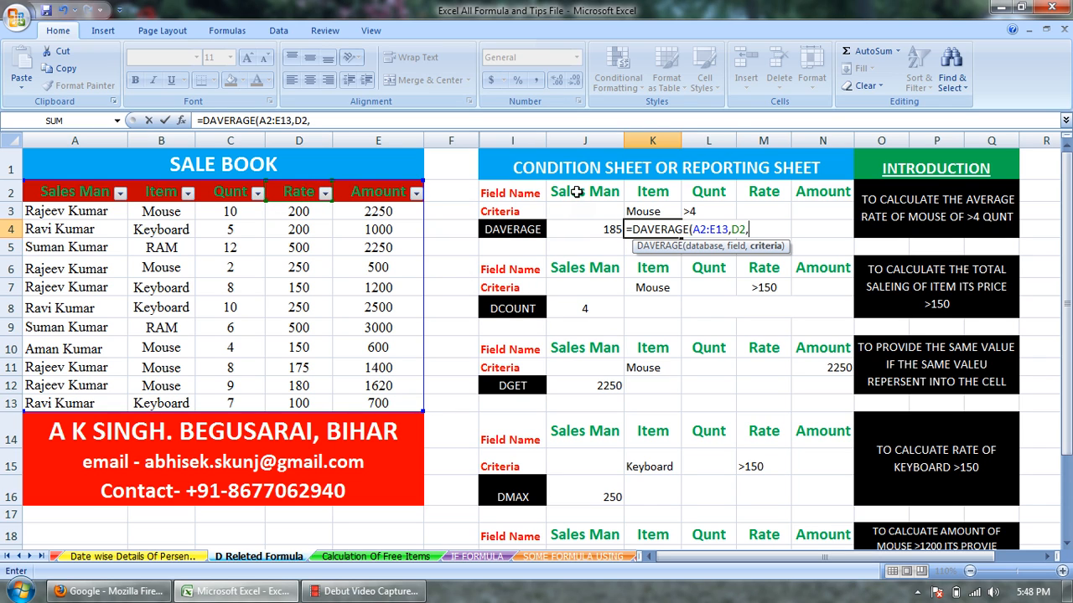
drag(576, 195, 796, 211)
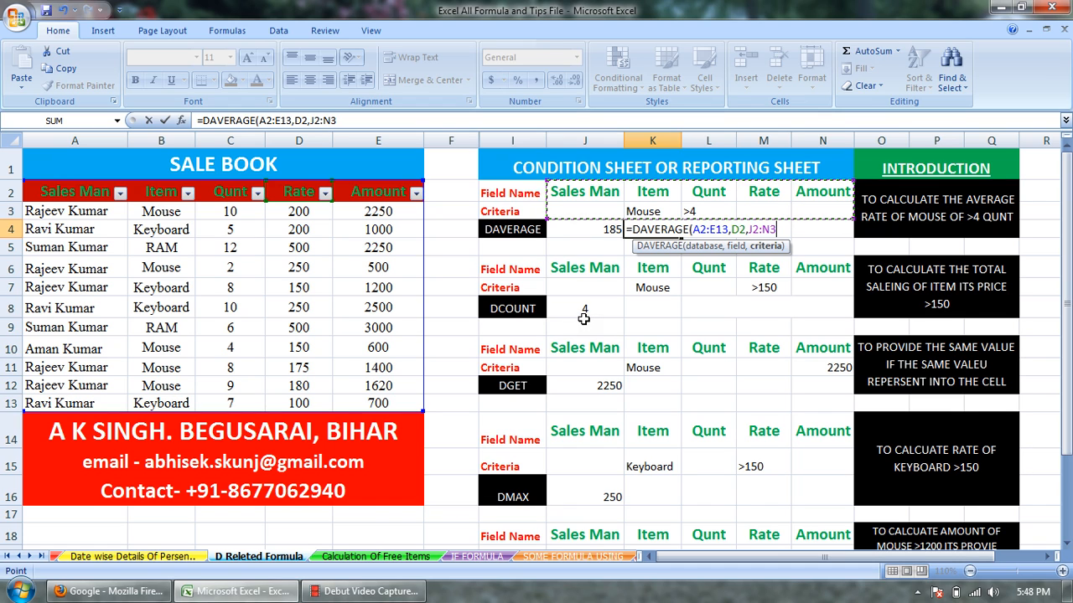
text())
key(Return)
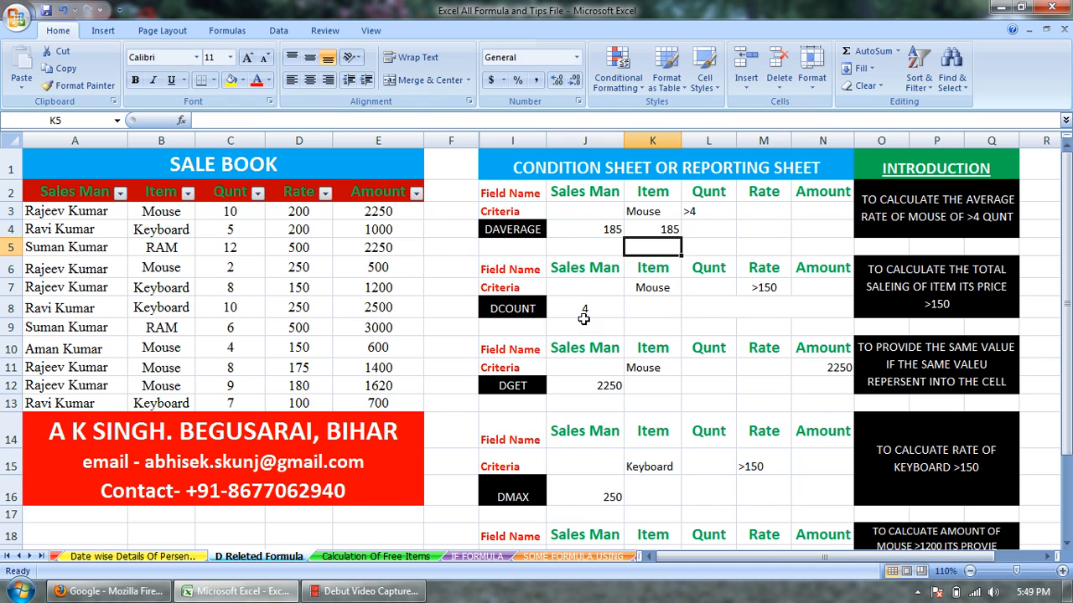
click(674, 231)
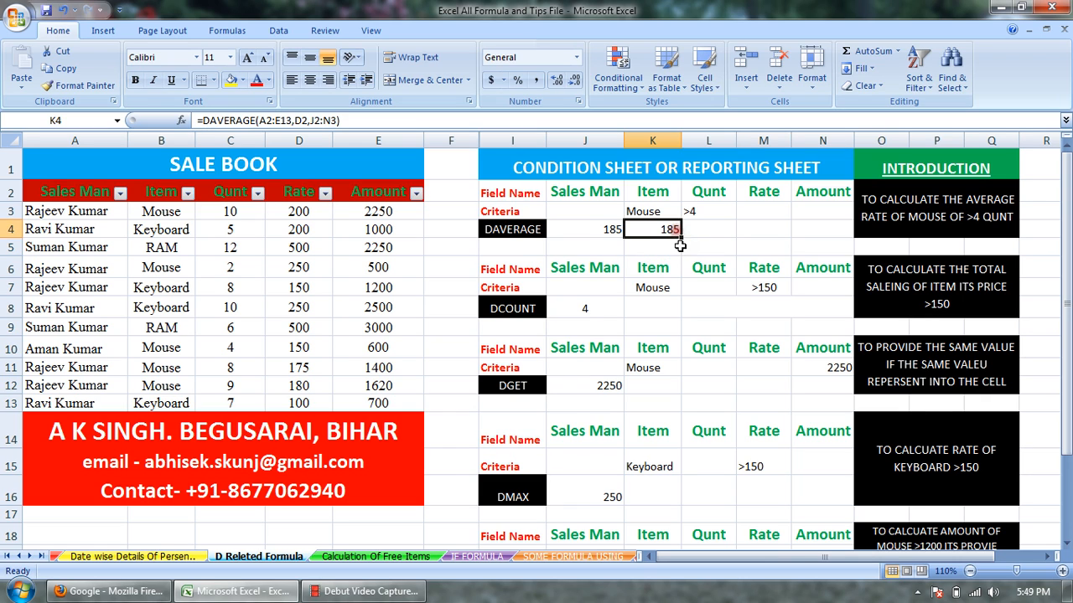
click(673, 245)
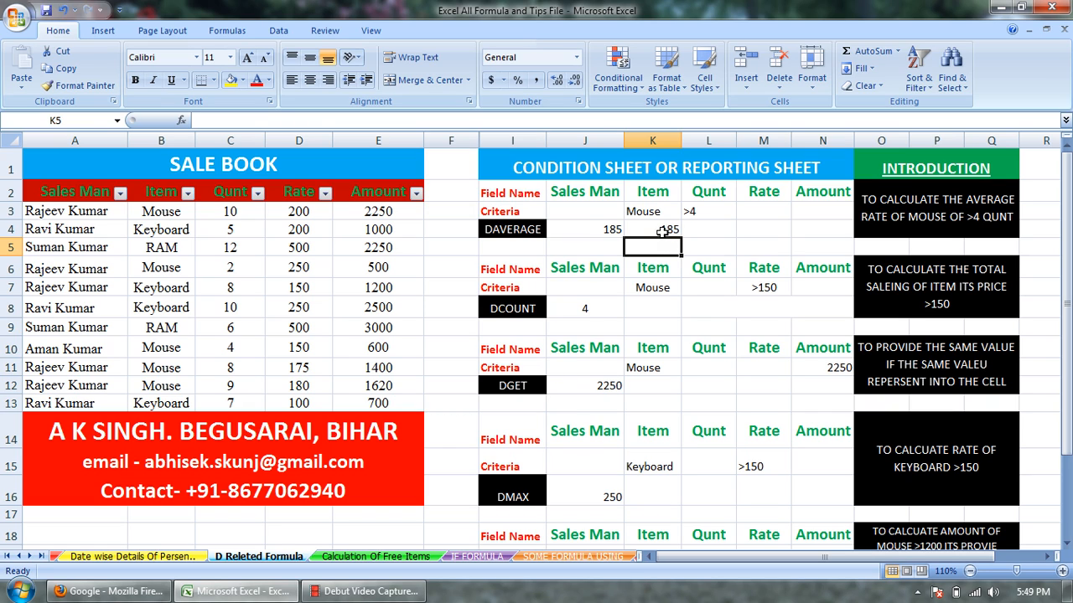
Move the Windows color scheme prompt clear of the sheet and check the DCOUNT block's criteria and the formula in J8
click(632, 306)
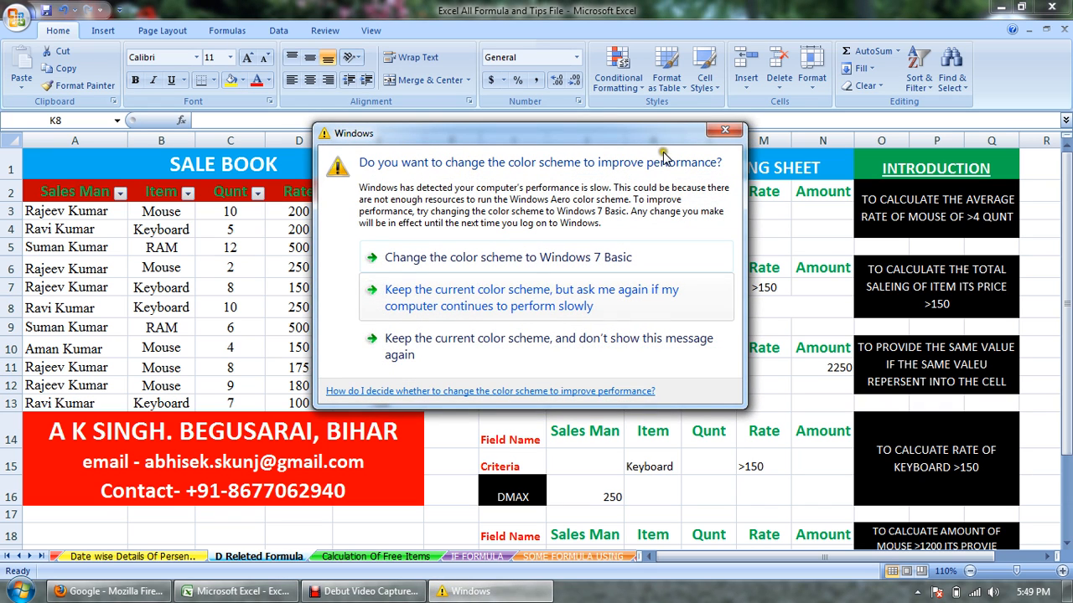
drag(657, 137, 351, 573)
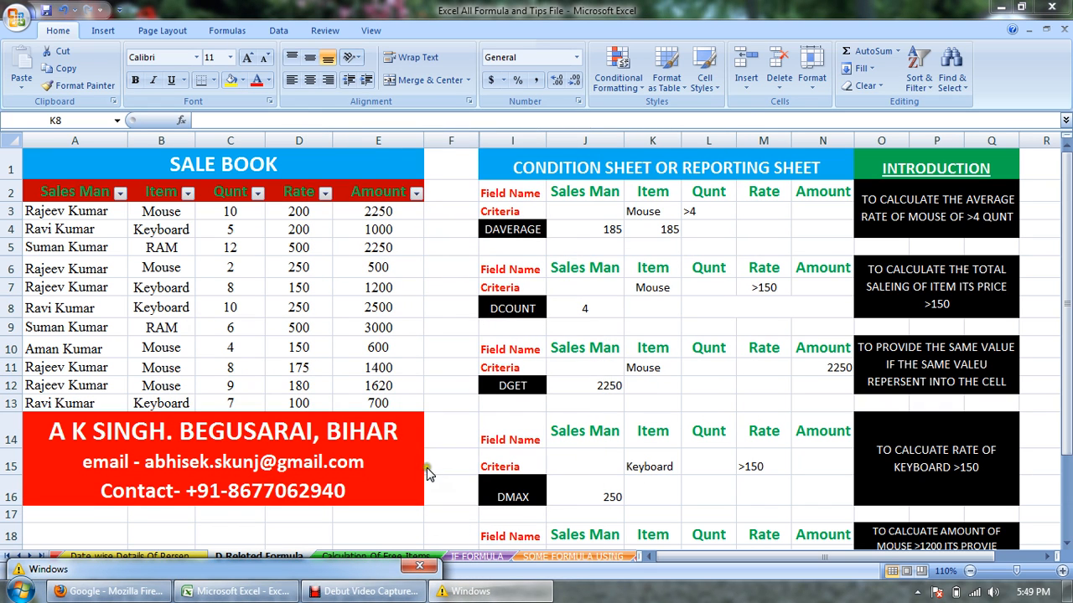
click(651, 287)
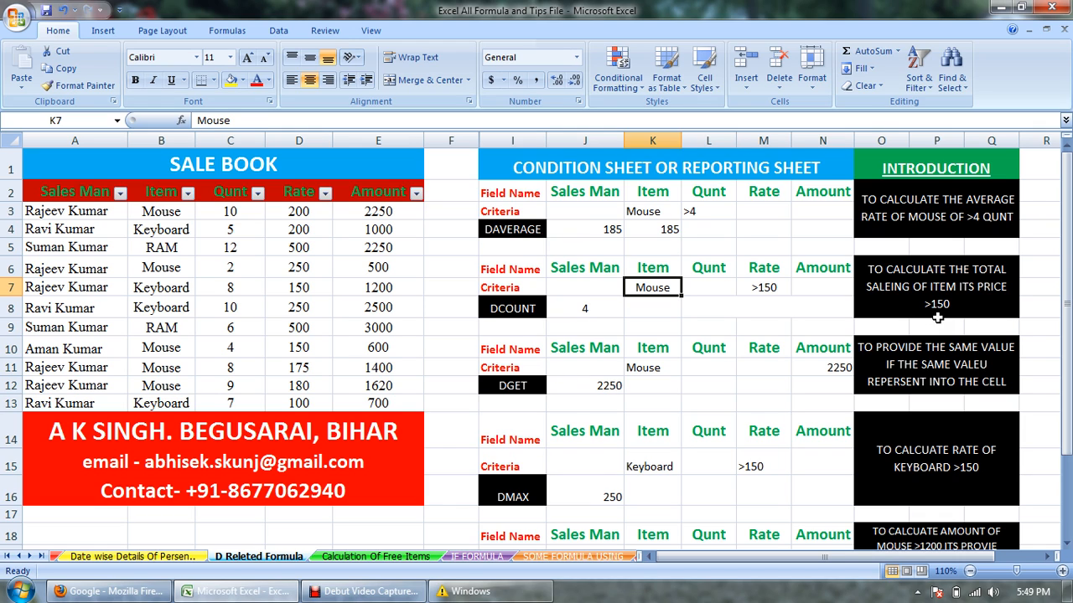
click(754, 290)
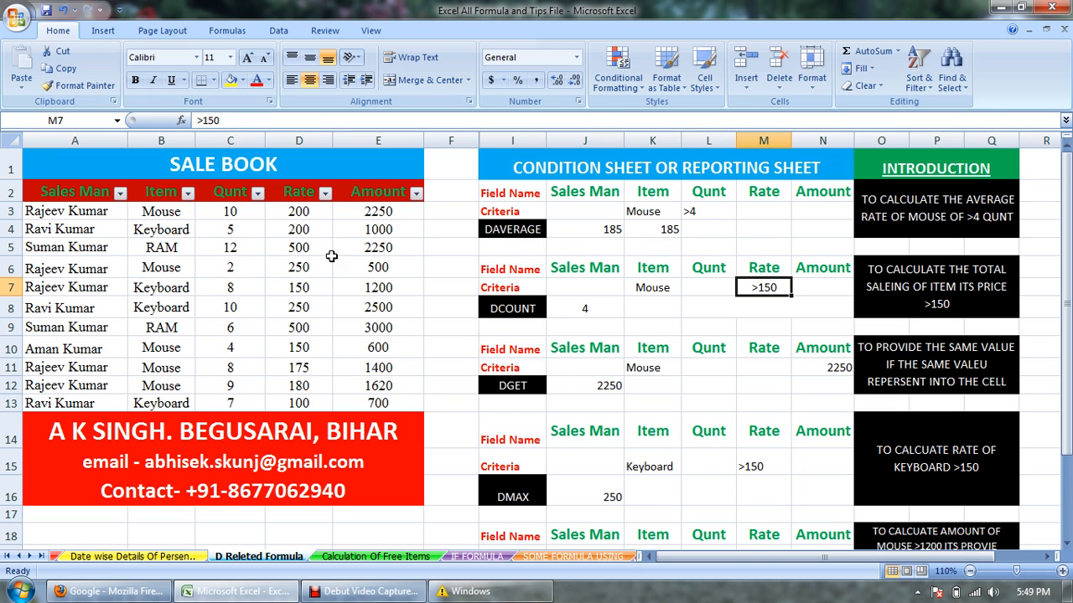
click(611, 312)
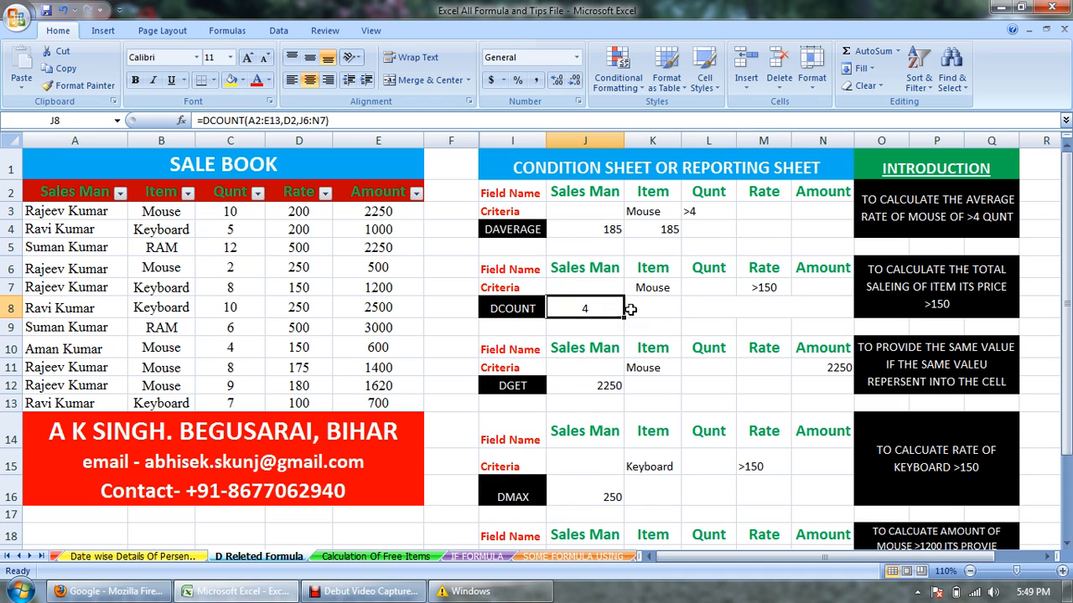
Enter a DCOUNT formula in K8 with database A2:E13, field D2 and criteria J6:N7
click(644, 309)
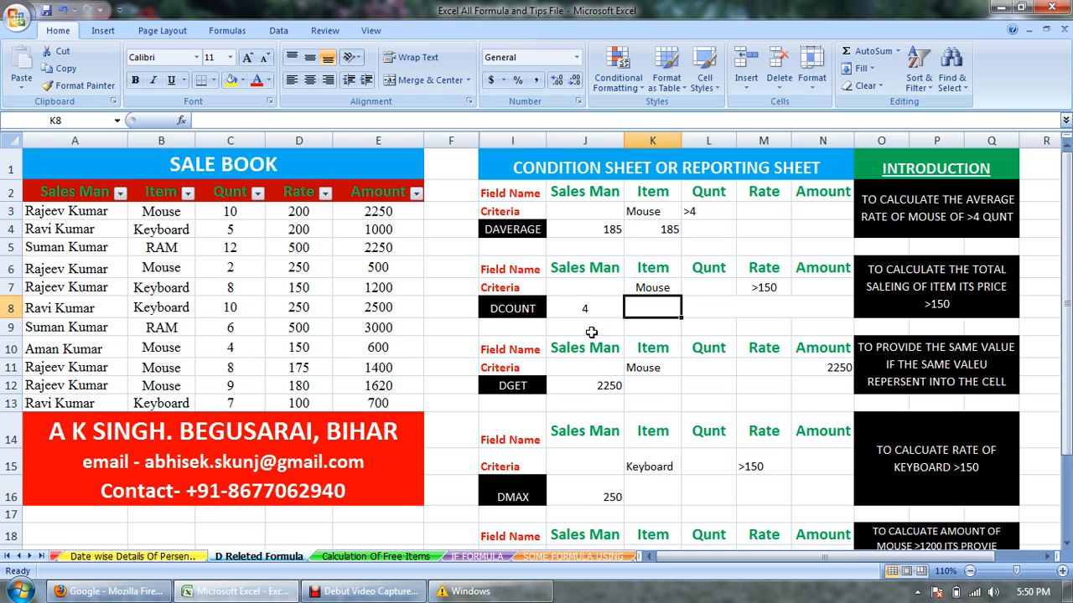
text(=)
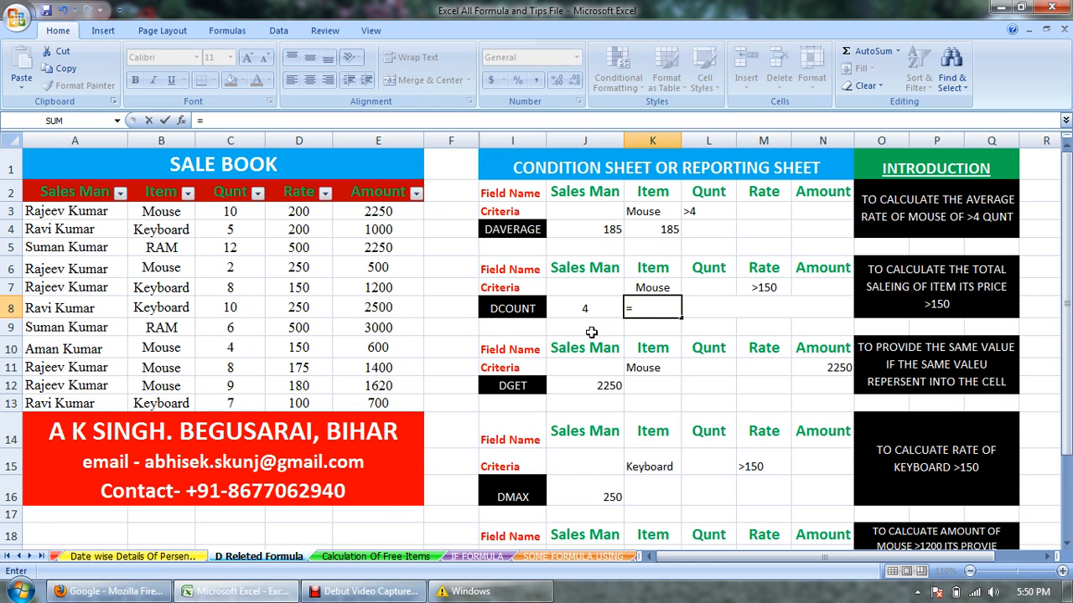
text(dcou)
key(Tab)
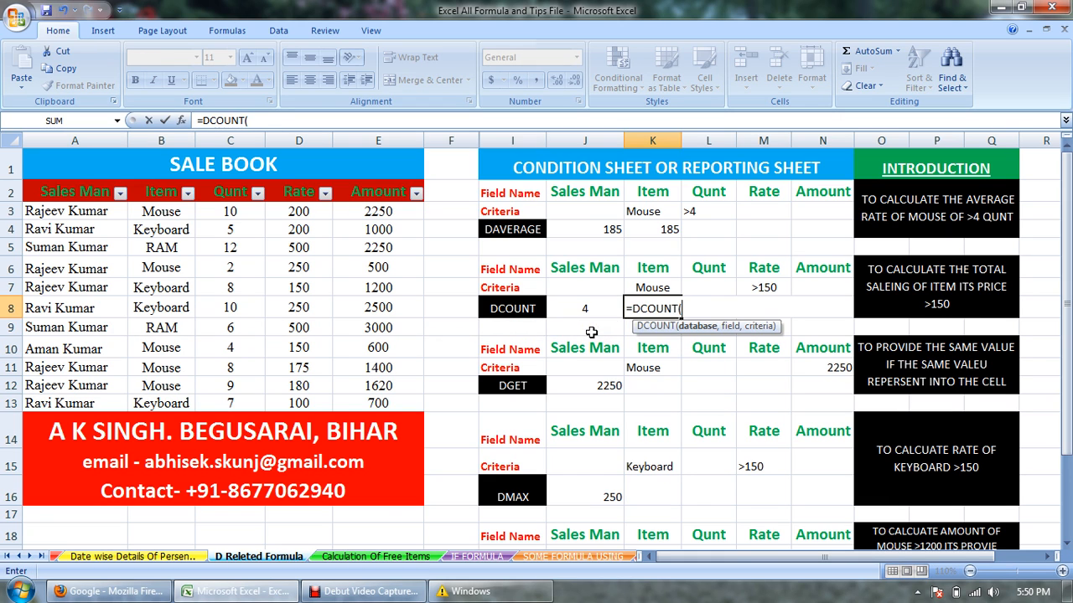
drag(90, 196, 391, 401)
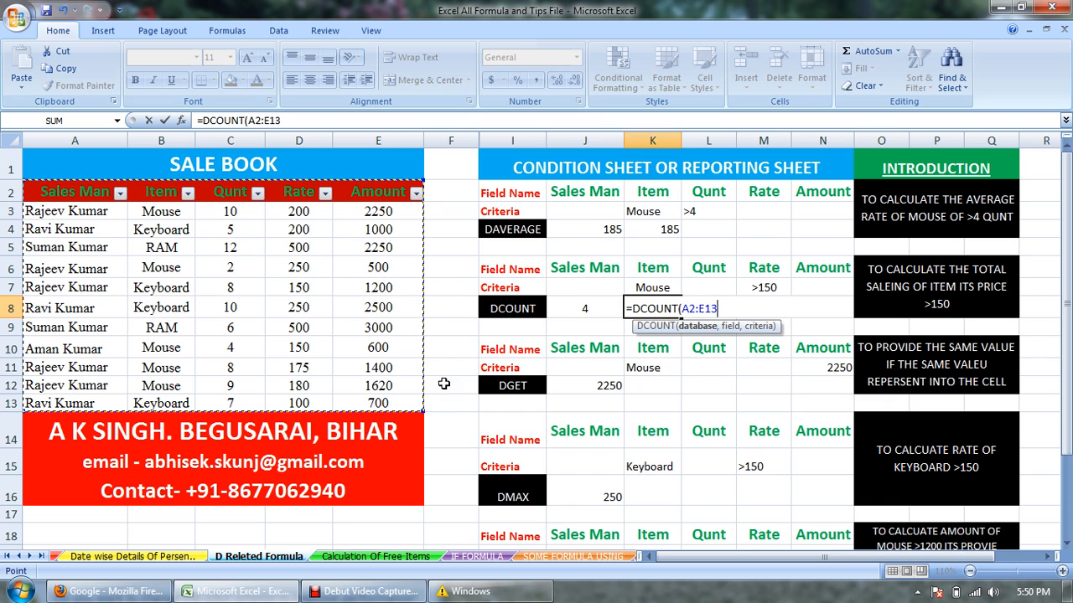
text(,)
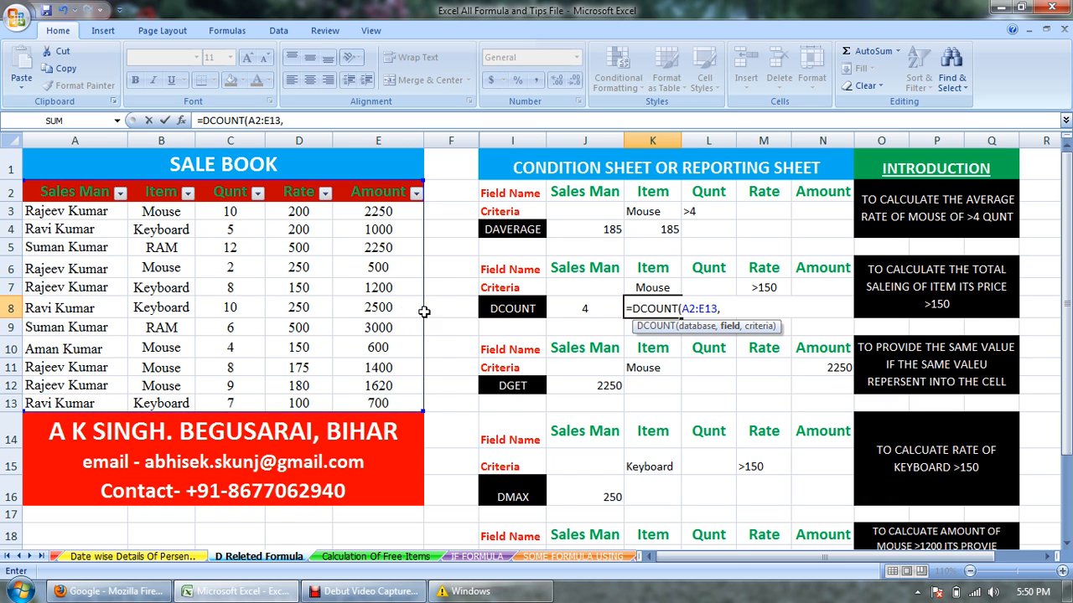
click(298, 194)
text(,)
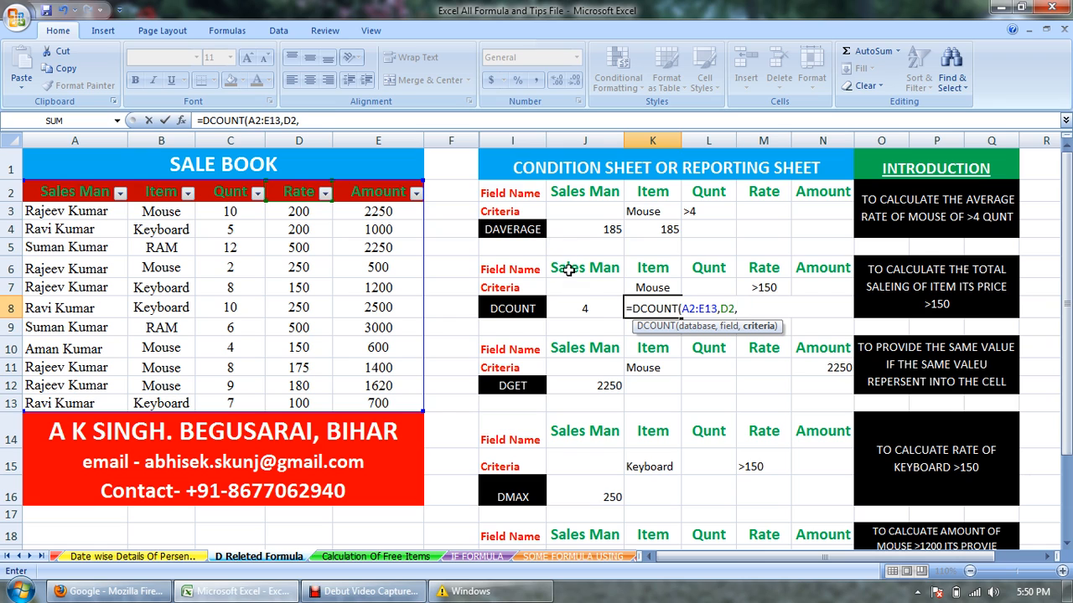
drag(567, 268, 805, 288)
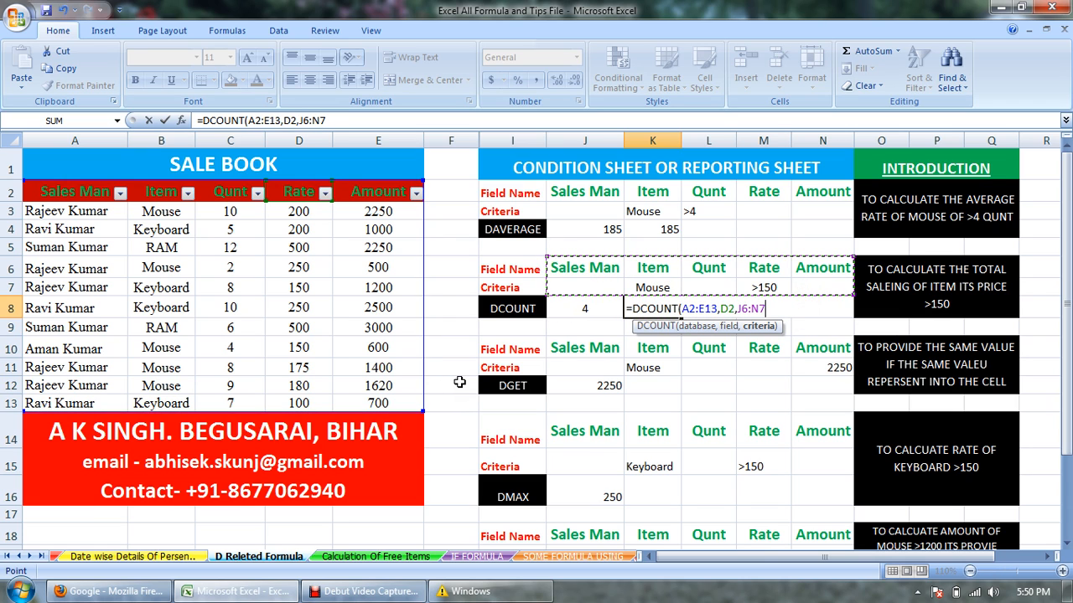
text())
key(Return)
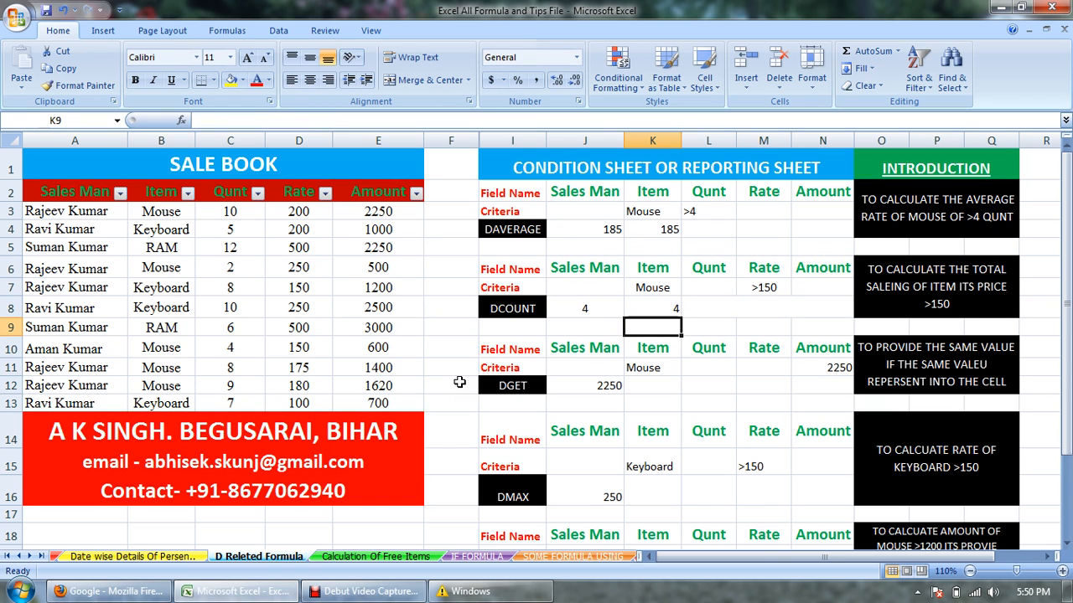
click(665, 310)
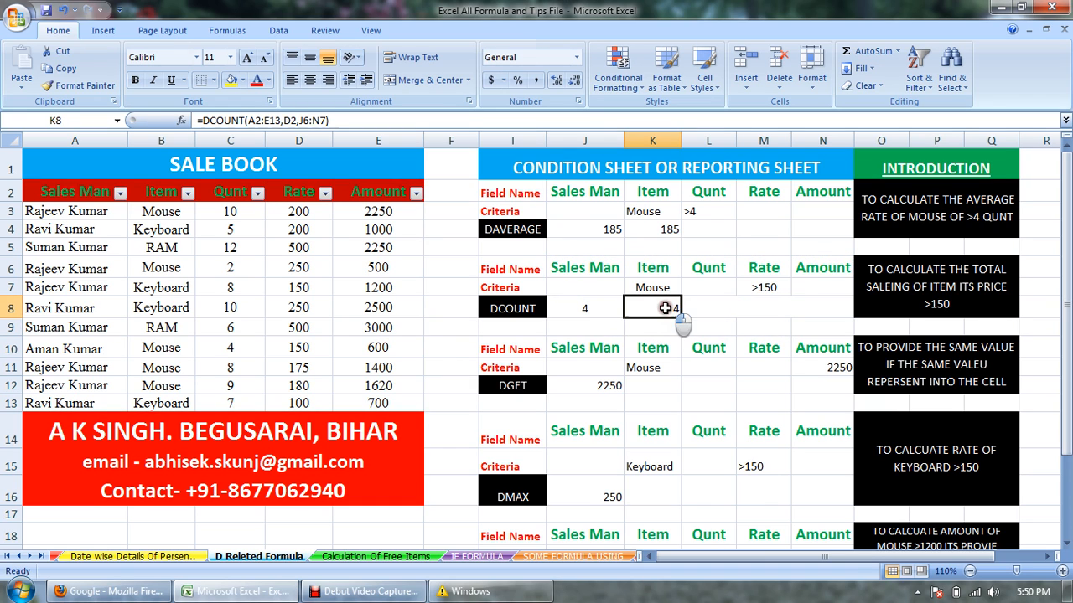
click(632, 327)
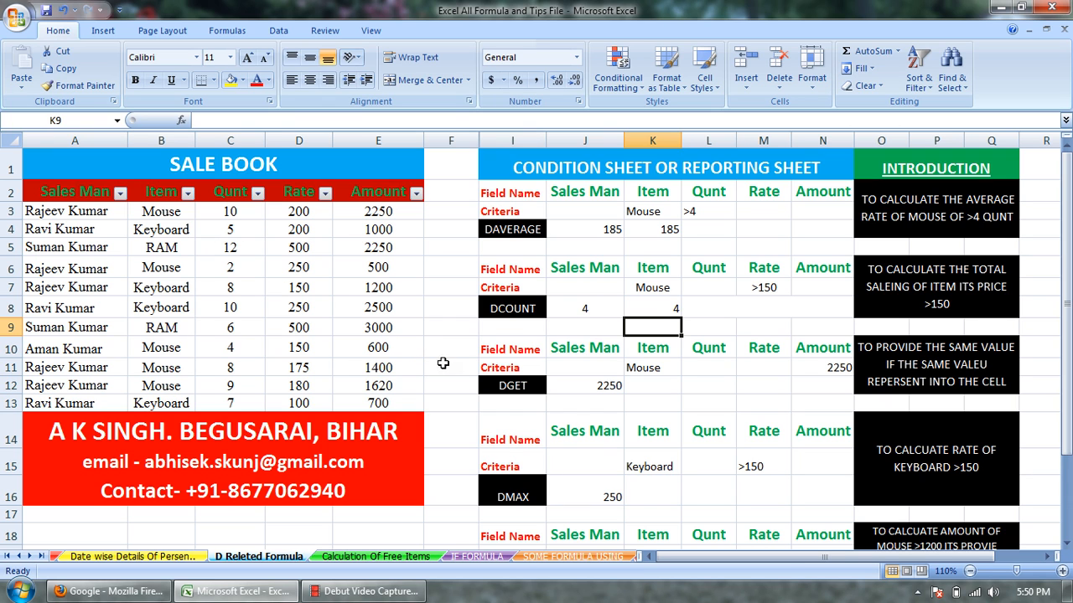
click(365, 590)
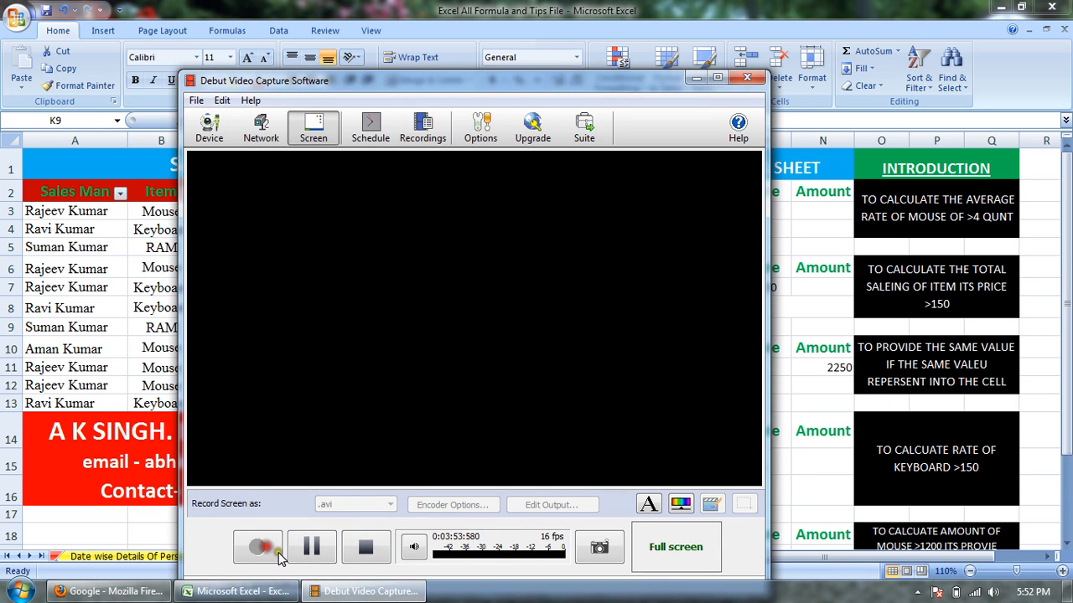
click(280, 559)
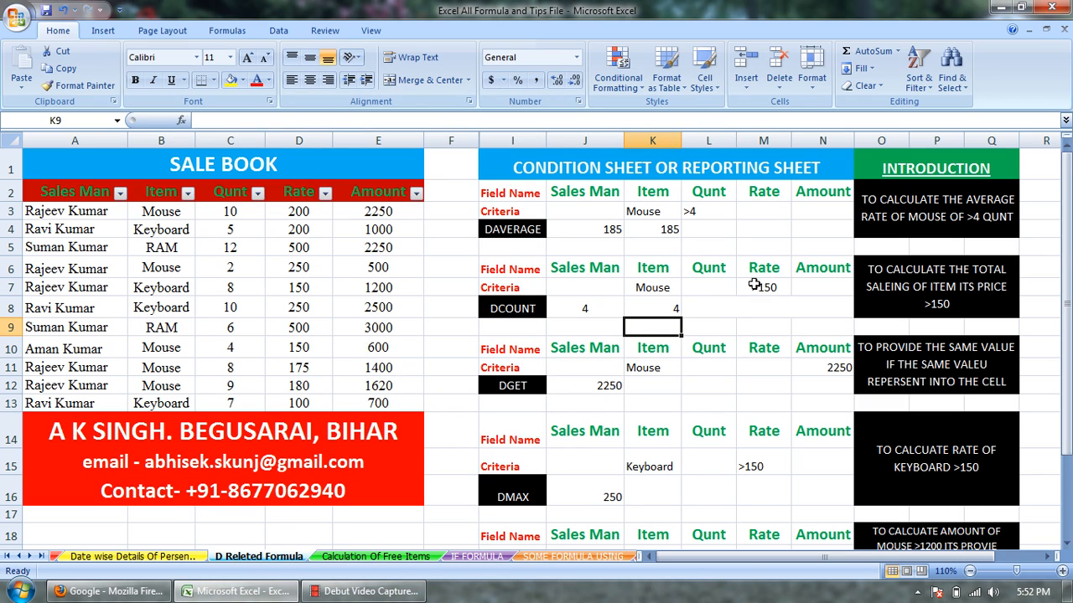
Review the DCOUNT formula in K8 and the DGET block's Item and Amount criteria in row 11
click(671, 310)
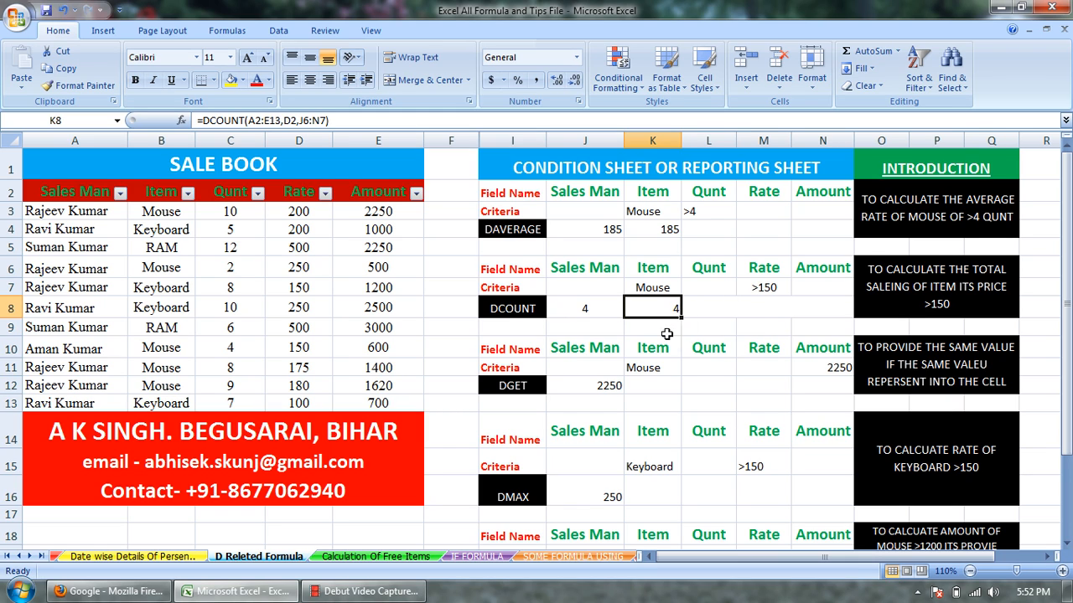
click(639, 385)
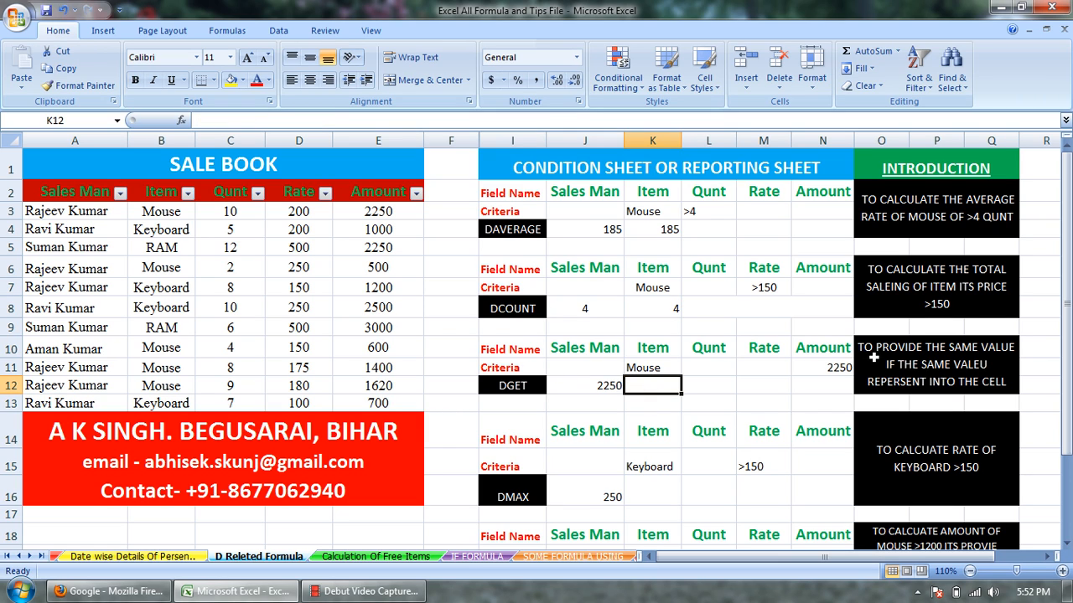
click(812, 382)
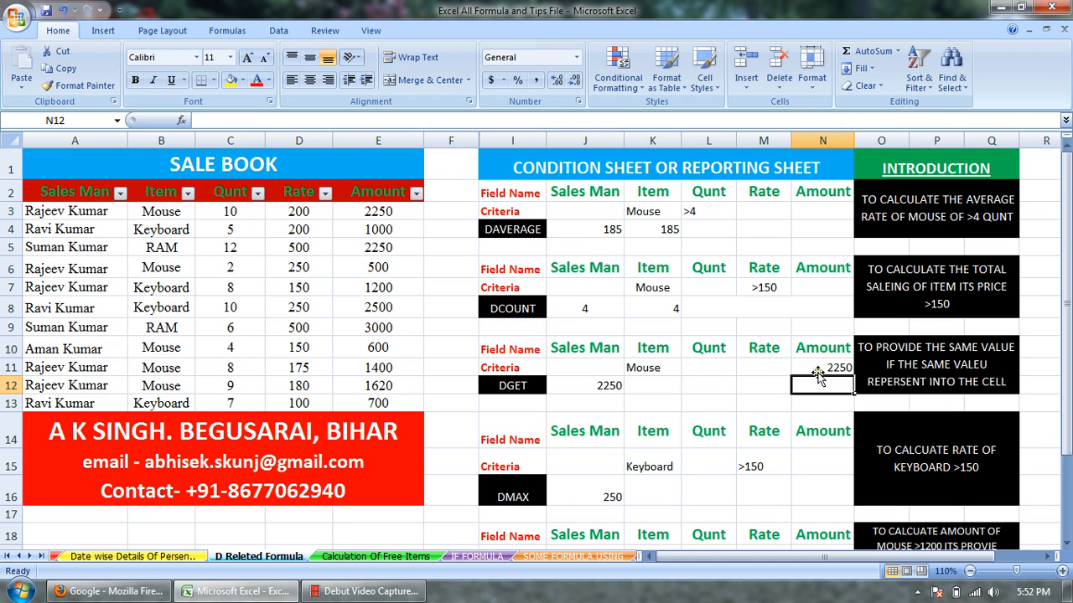
click(668, 374)
click(797, 370)
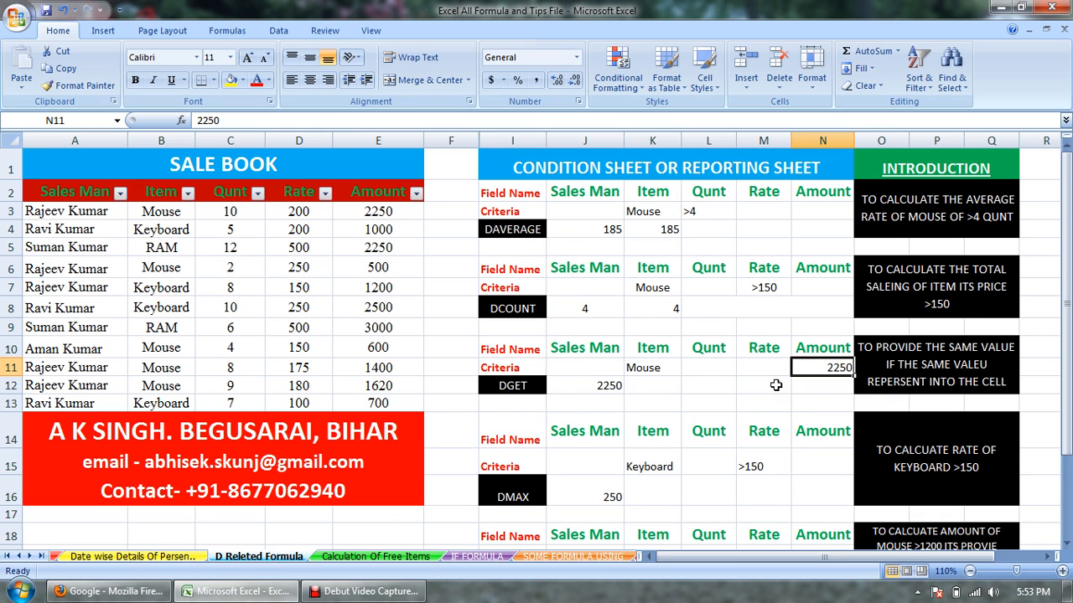
Enter a DGET formula in K12 with database A2:E13, field E2 and criteria J10:N11
click(673, 385)
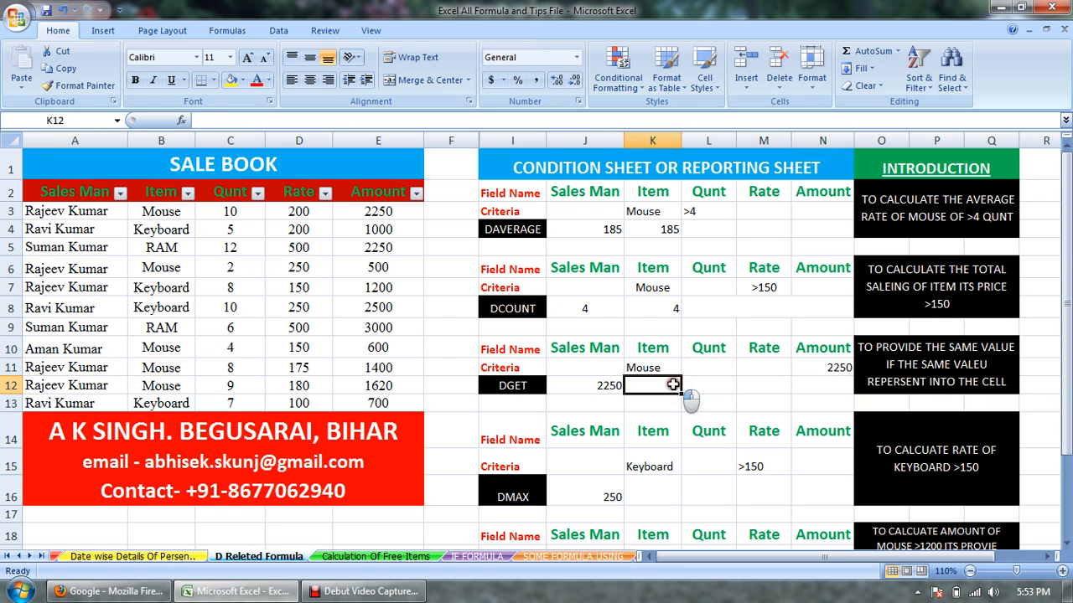
double_click(673, 384)
text(=)
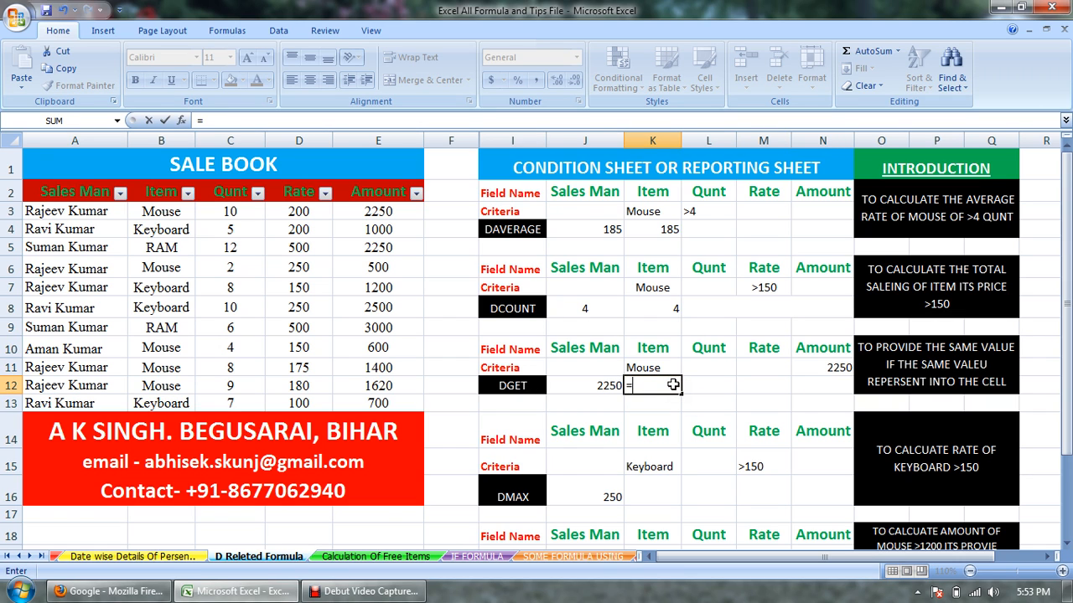
text(dge)
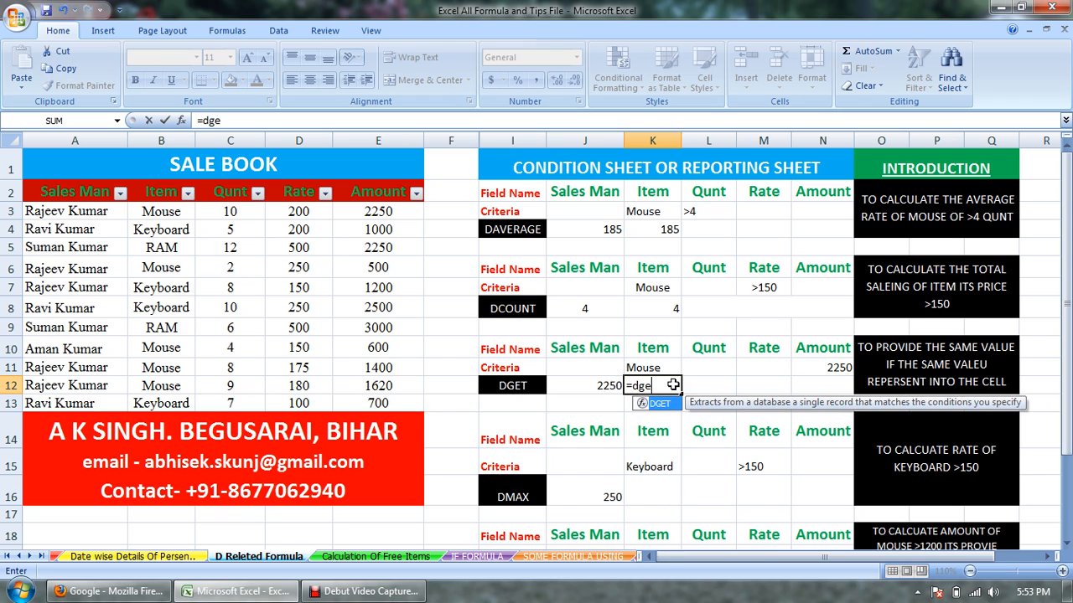
key(Tab)
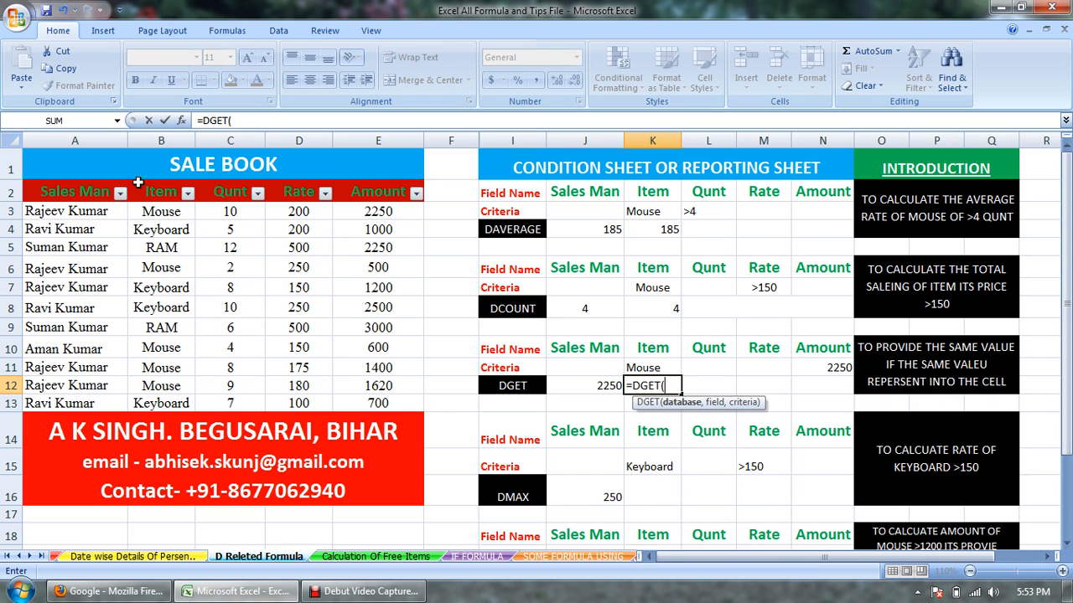
drag(107, 191, 392, 386)
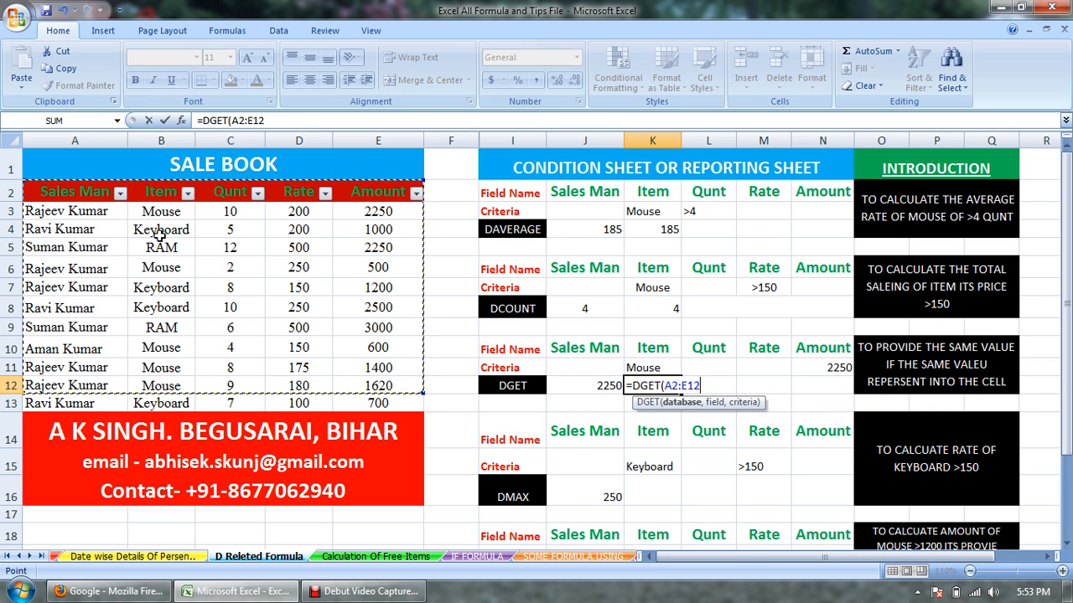
drag(83, 191, 358, 398)
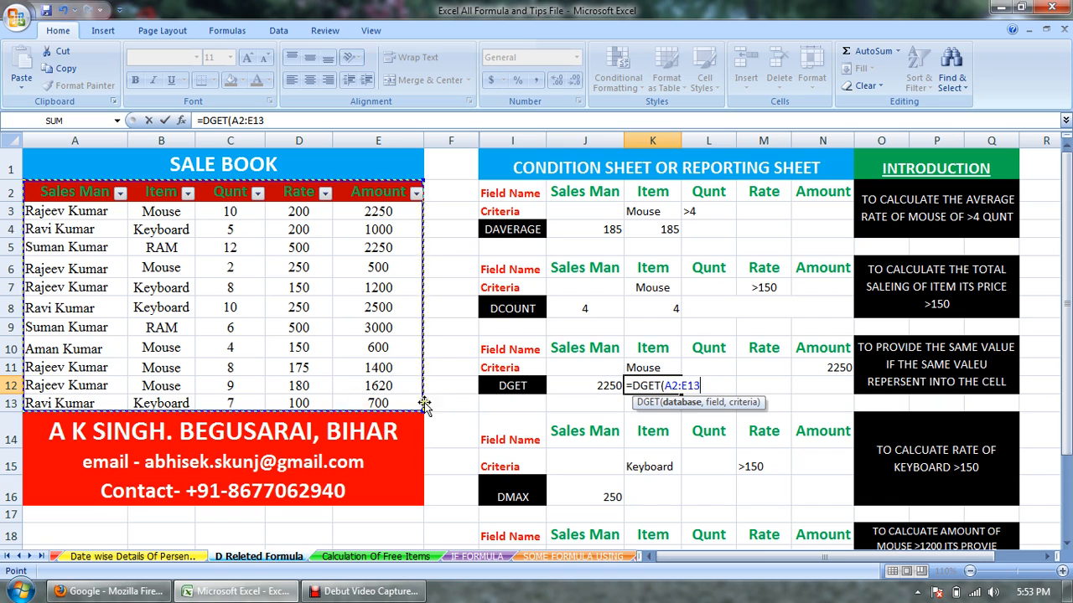
text(,)
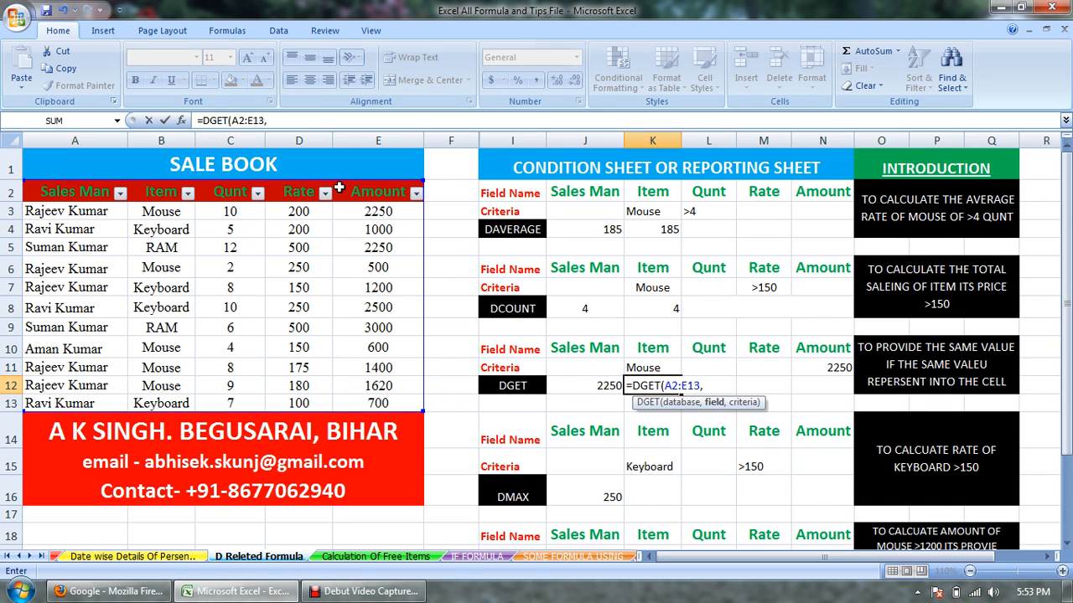
click(358, 192)
text(,)
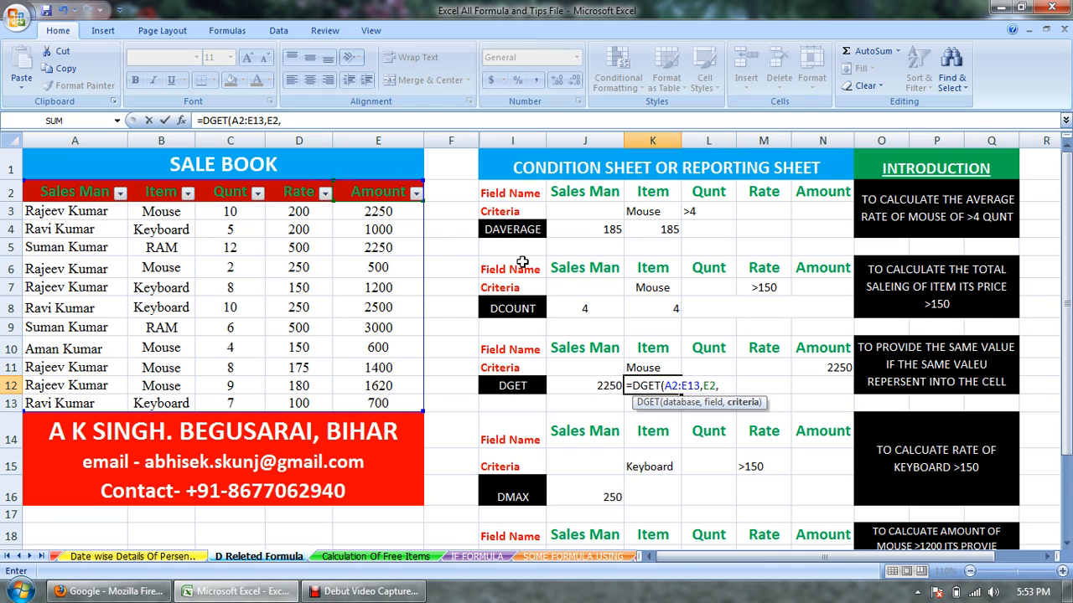
drag(591, 349, 821, 369)
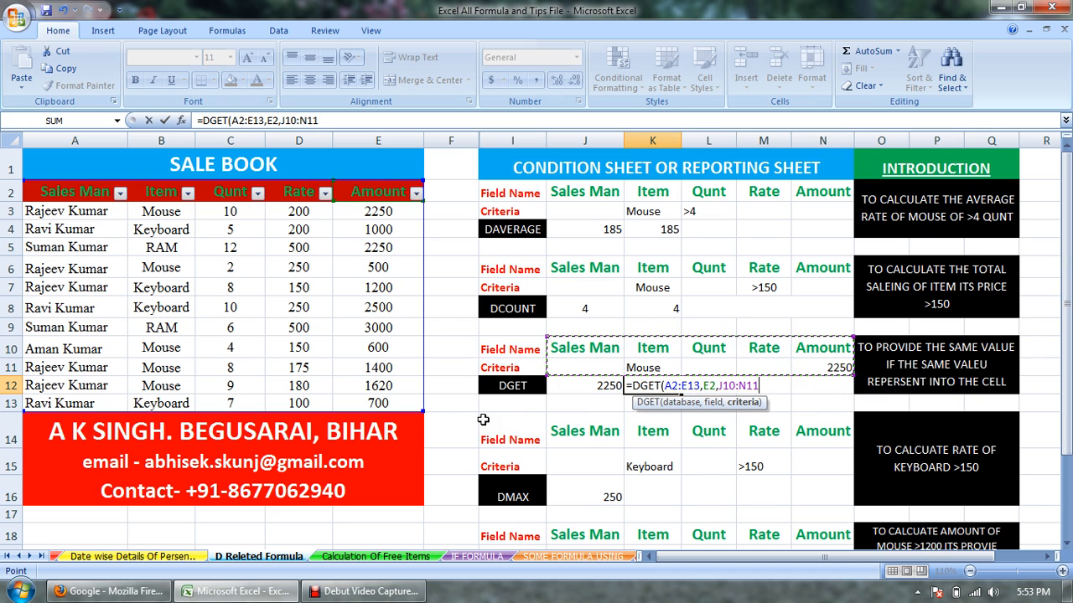
text())
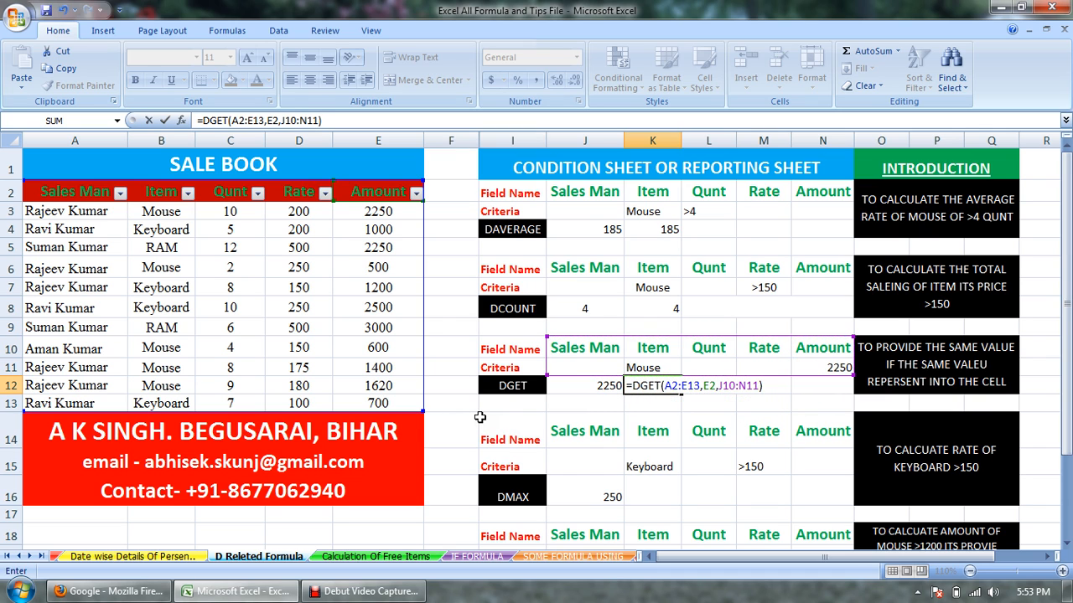
key(Return)
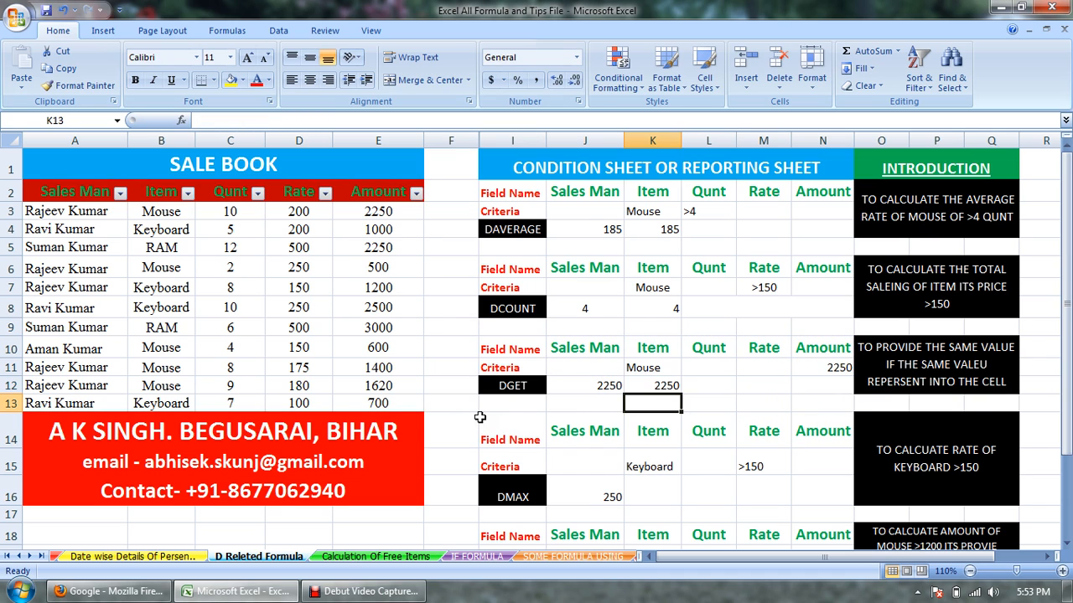
Check the DGET formula in K12 and set the DGET block's Amount criterion in N11 to 500
click(661, 388)
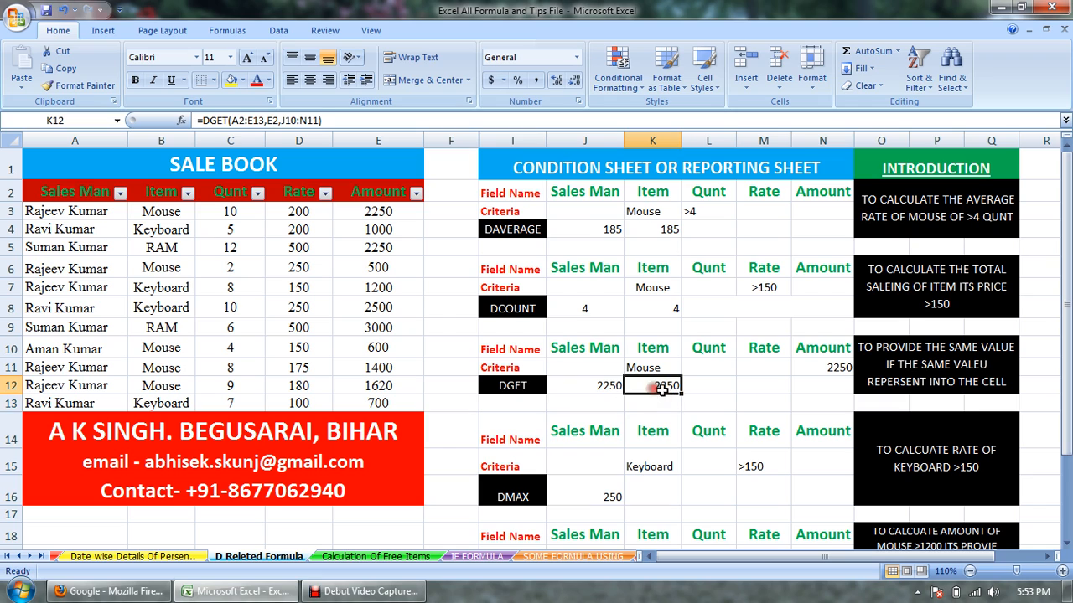
click(812, 369)
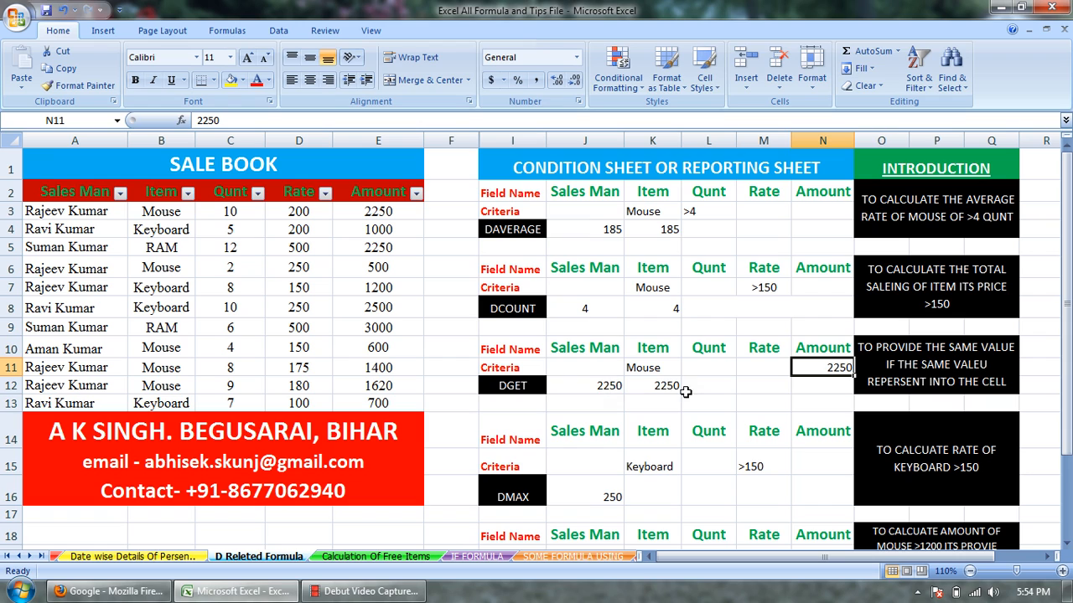
double_click(808, 370)
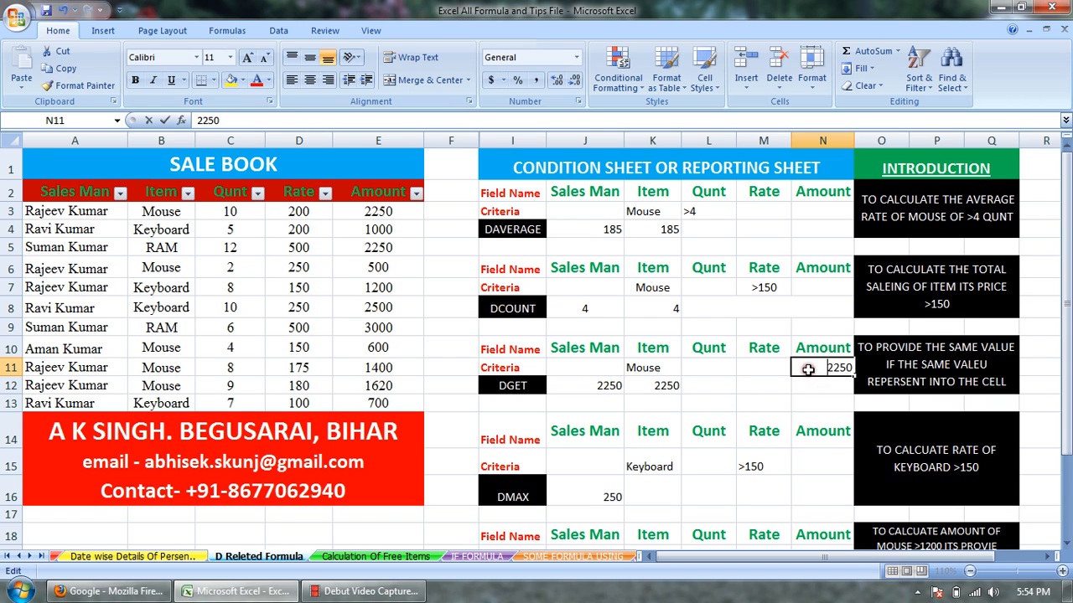
drag(820, 368, 849, 368)
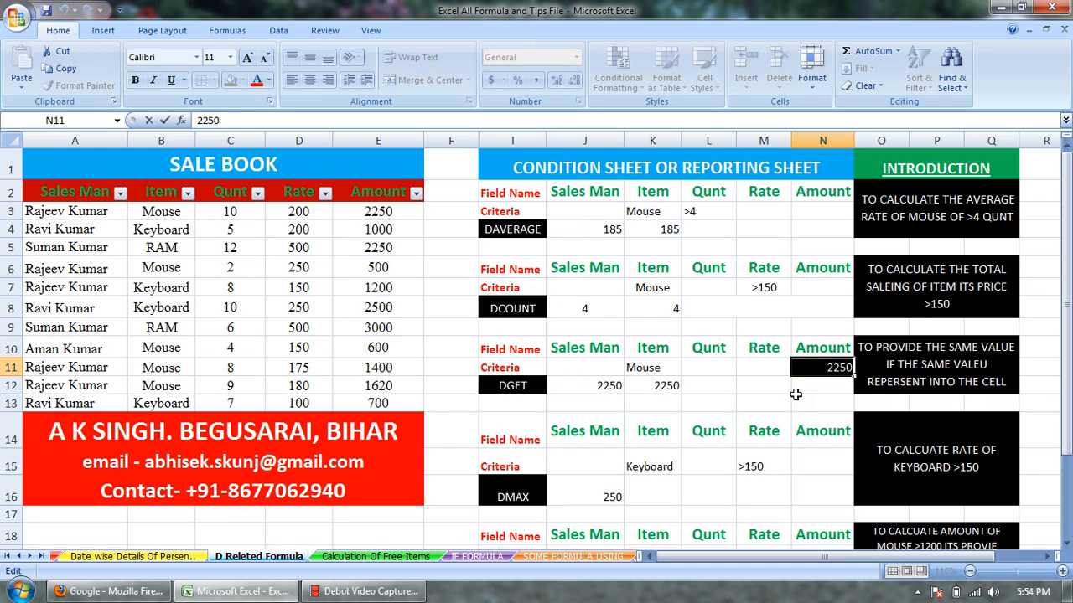
text(500)
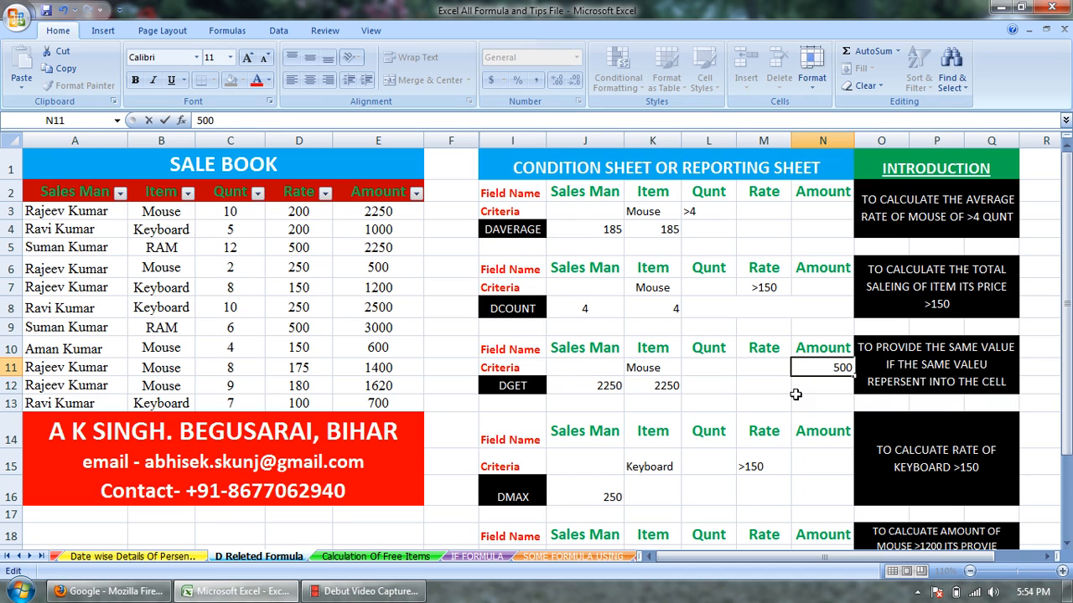
key(Return)
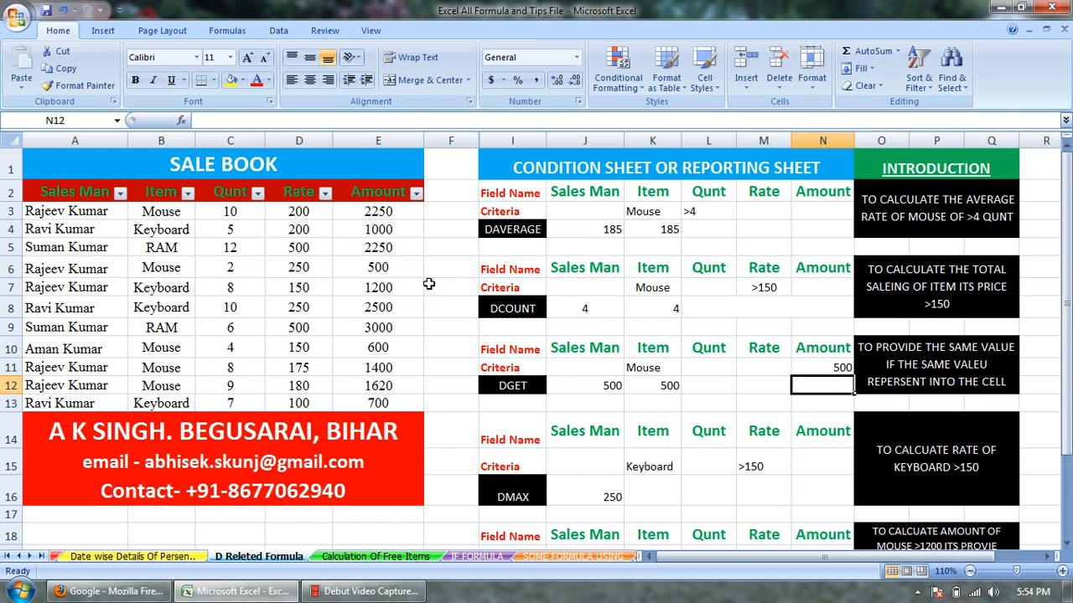
Set the DGET block's Amount criterion in N11 to 5000
click(817, 367)
text(500)
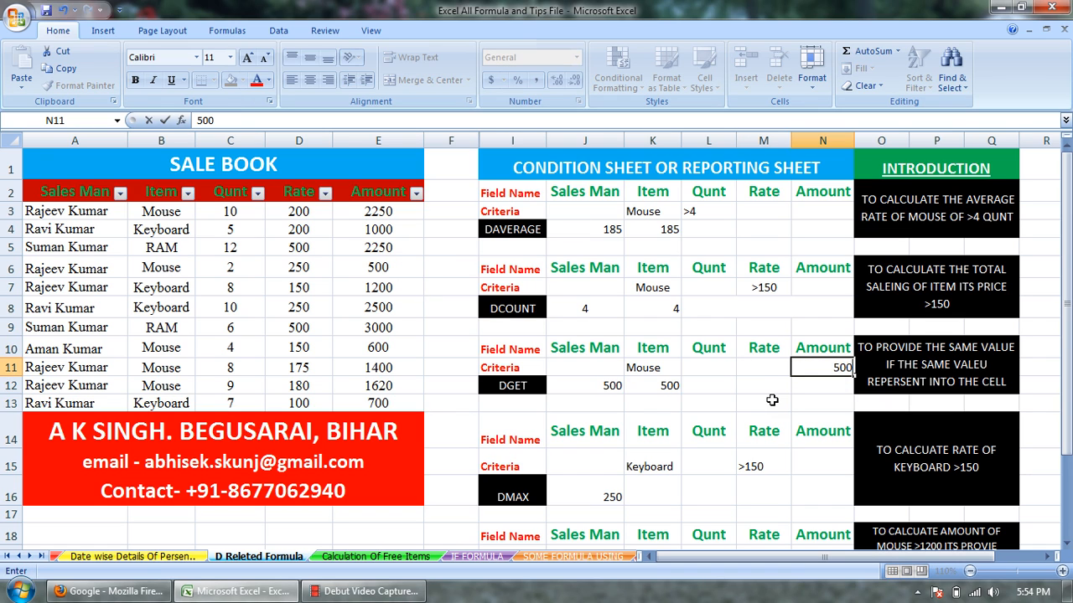
text(0)
key(Return)
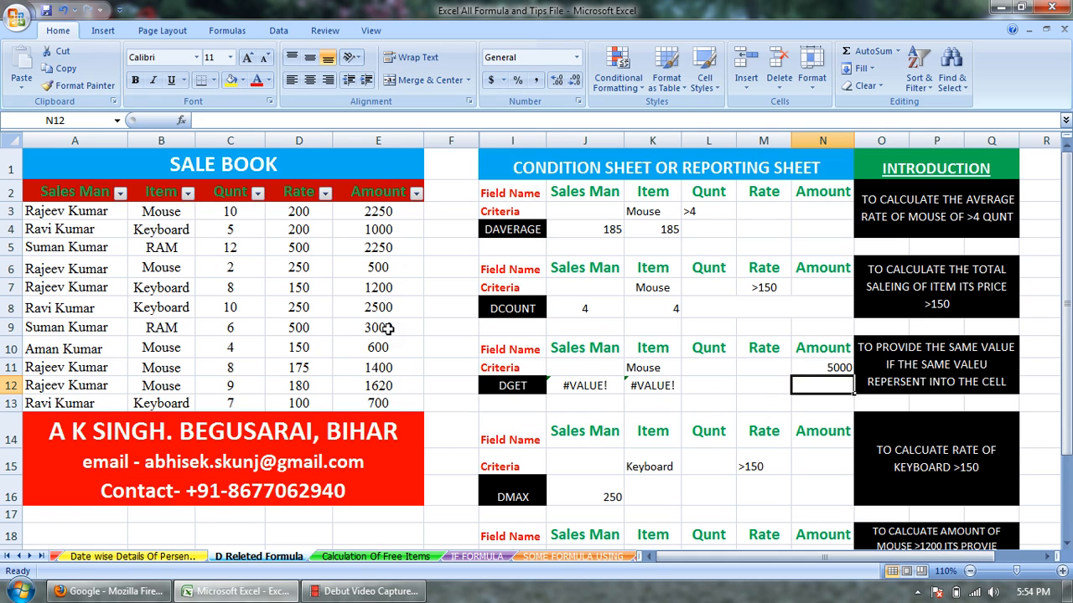
Restore the DGET block's Amount criterion in N11 to 2250
click(824, 371)
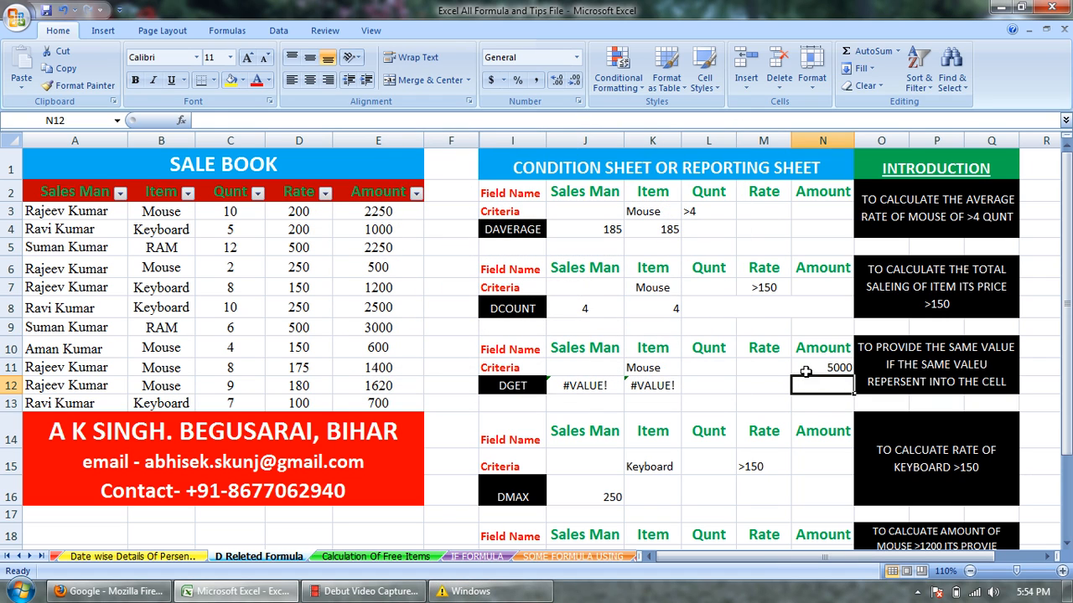
text(225)
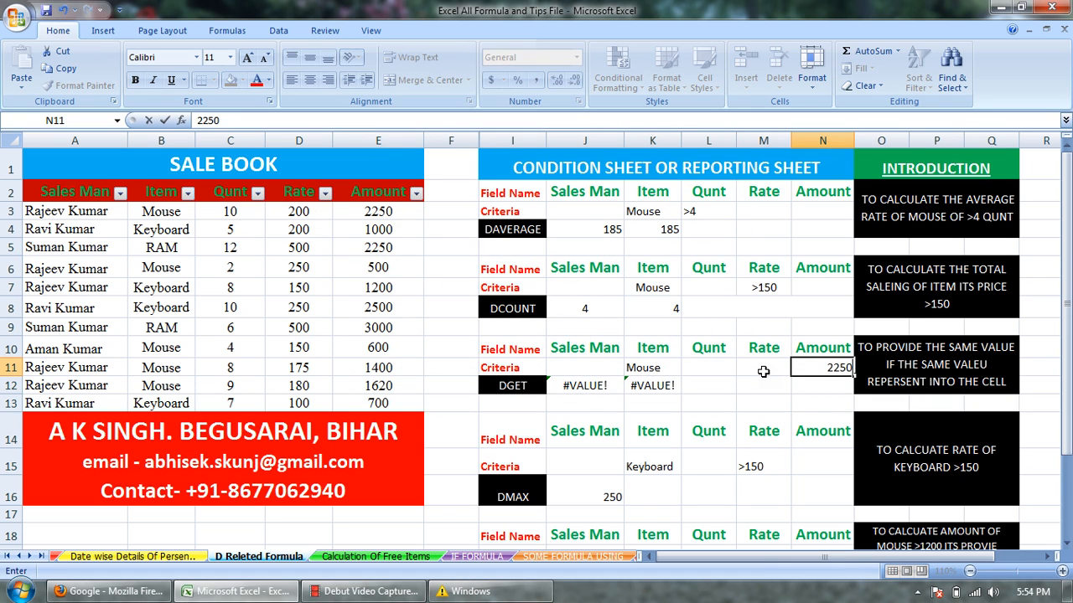
key(Return)
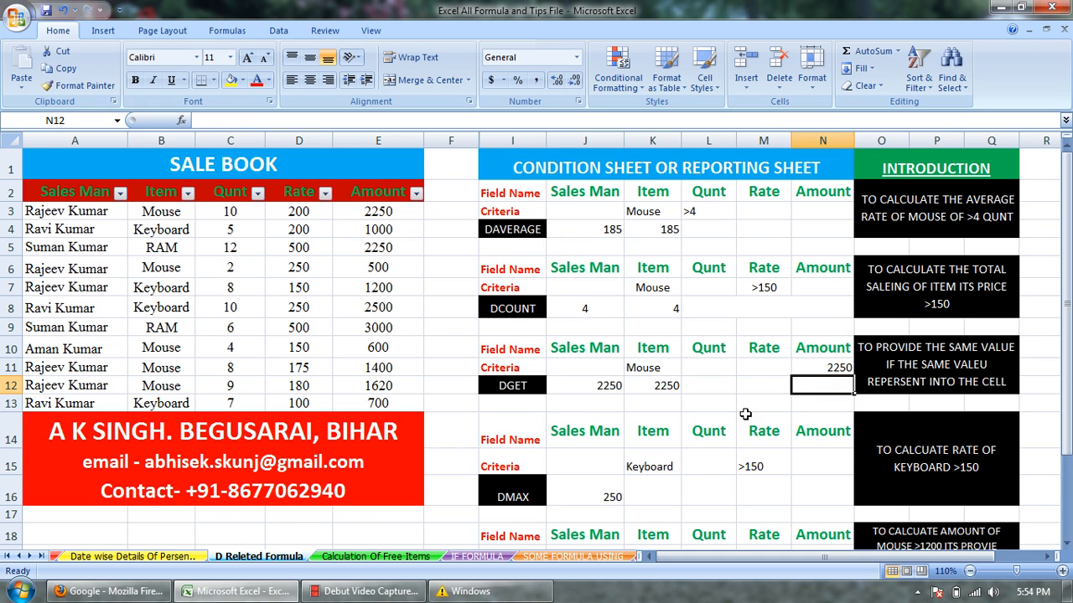
Examine the DMAX block's Item criterion in K15 and Rate criterion in M15
drag(712, 405, 780, 402)
drag(1070, 294, 1069, 341)
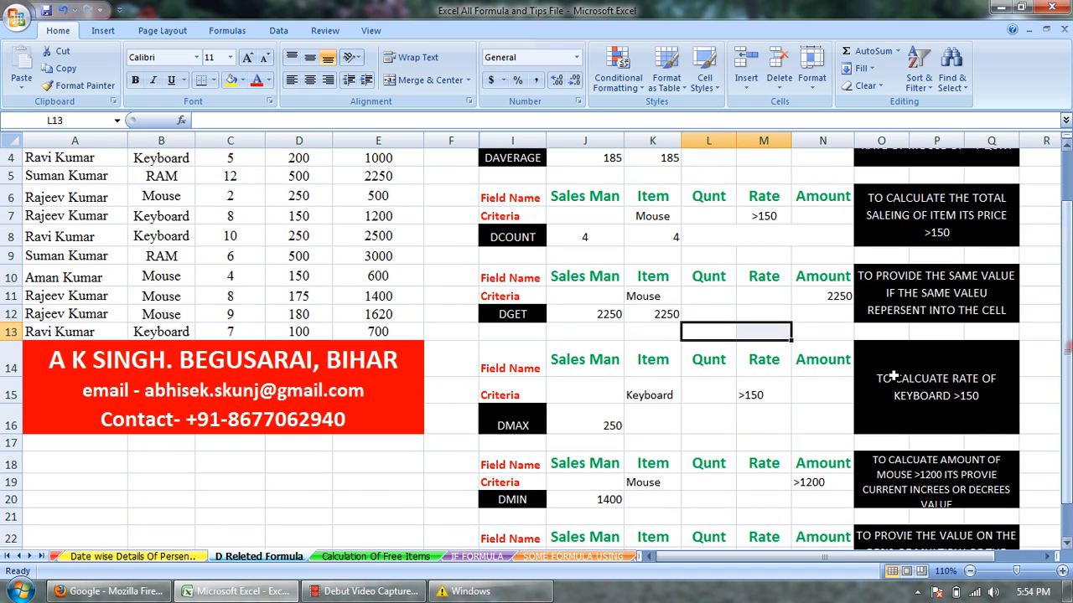
click(705, 426)
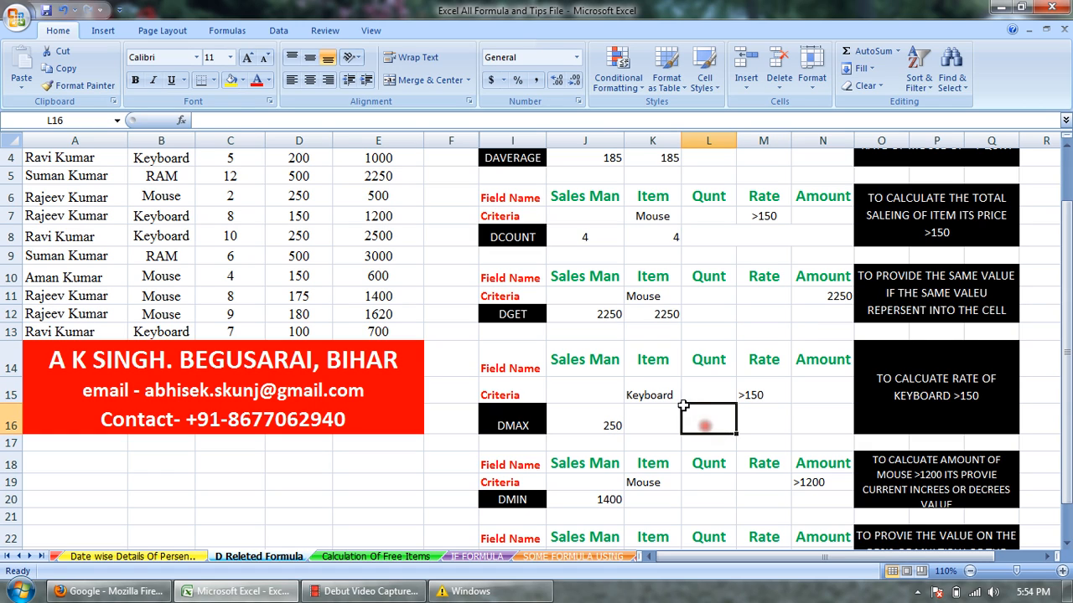
click(643, 391)
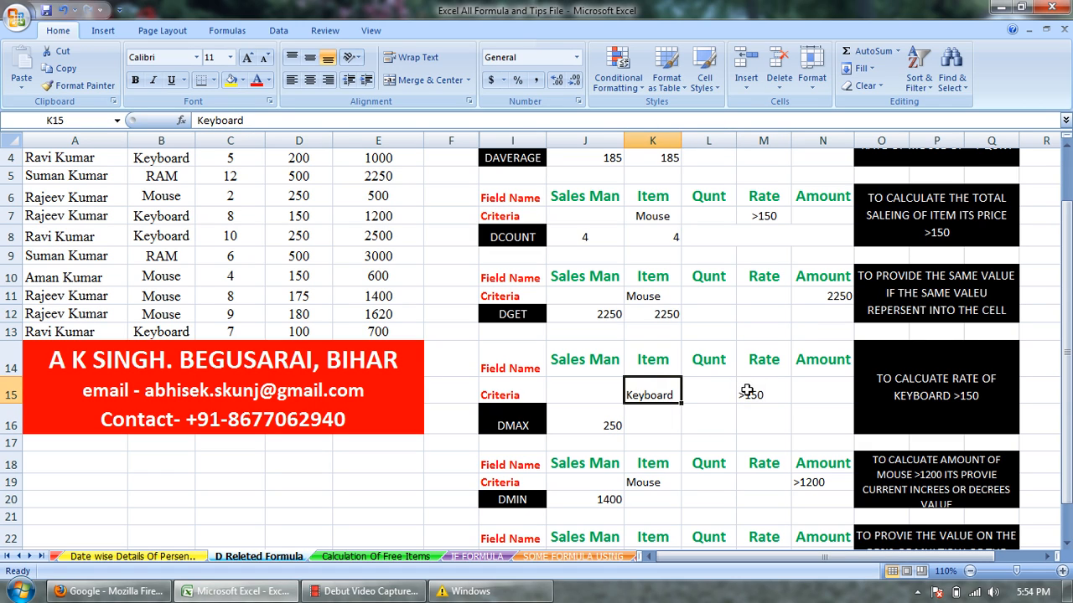
click(743, 391)
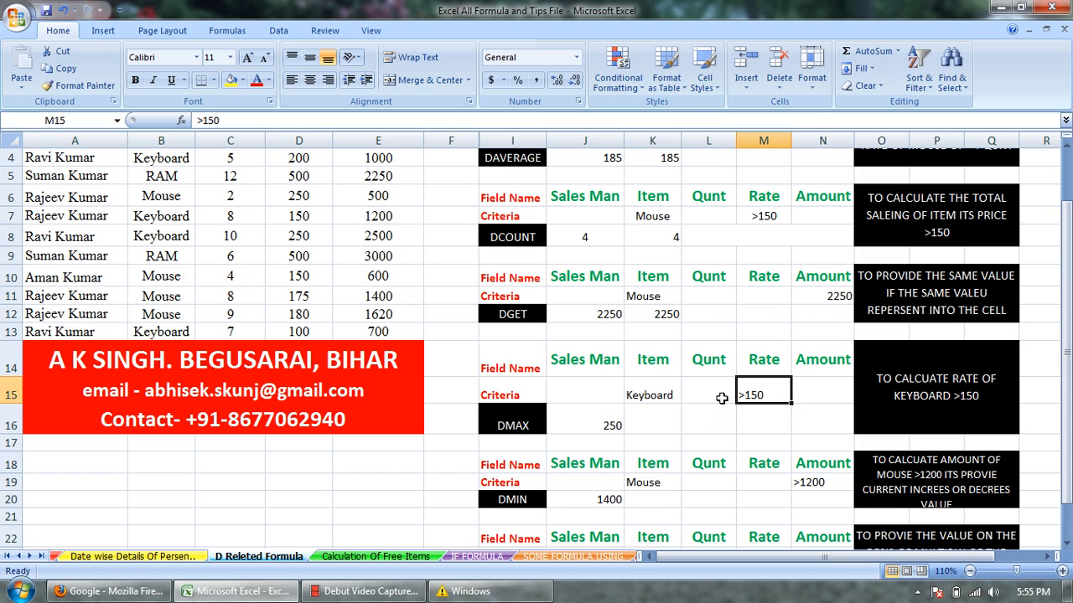
click(671, 394)
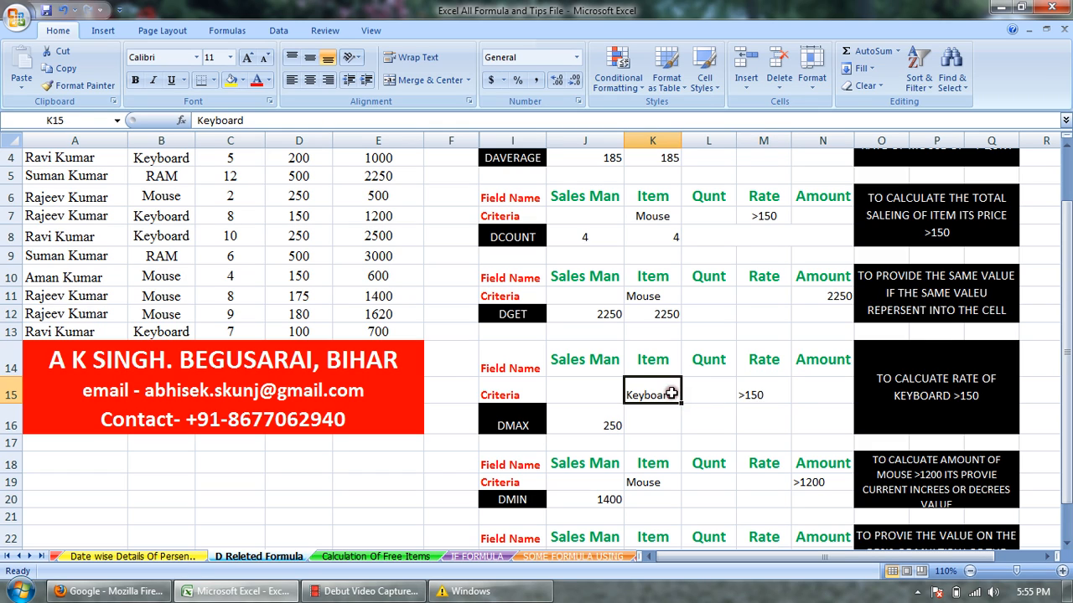
click(762, 393)
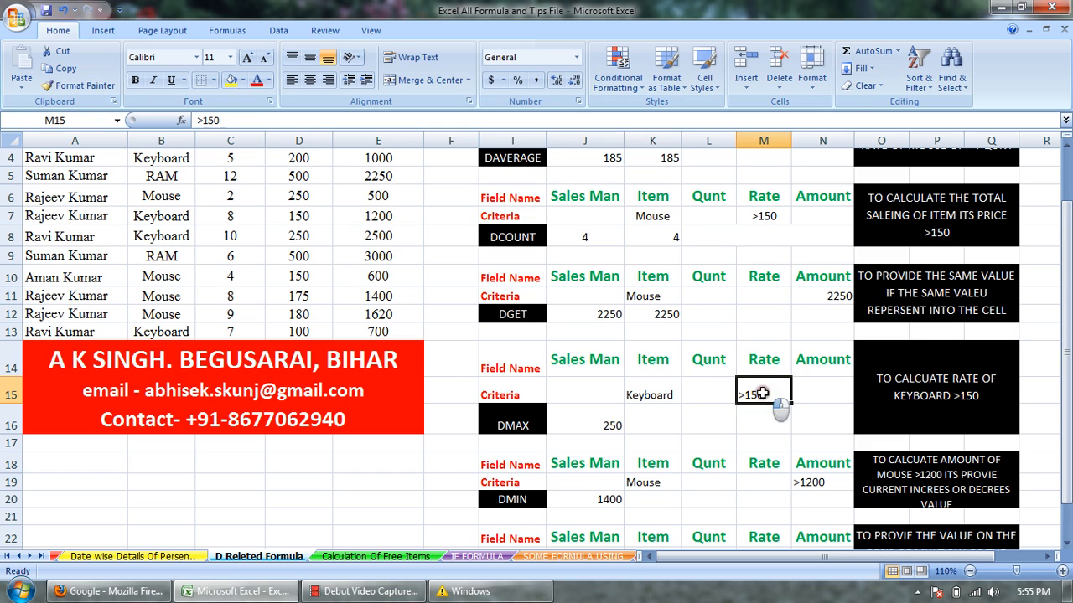
Check the existing DMAX formula in J16 against its Item criterion in K15 and Rate criterion in M15
click(597, 424)
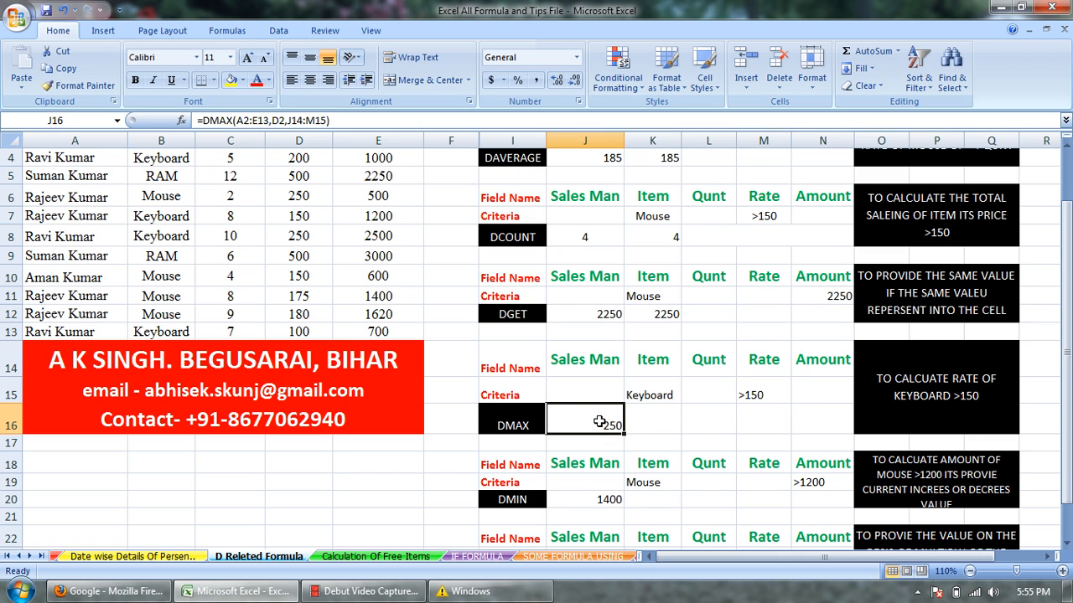
click(667, 399)
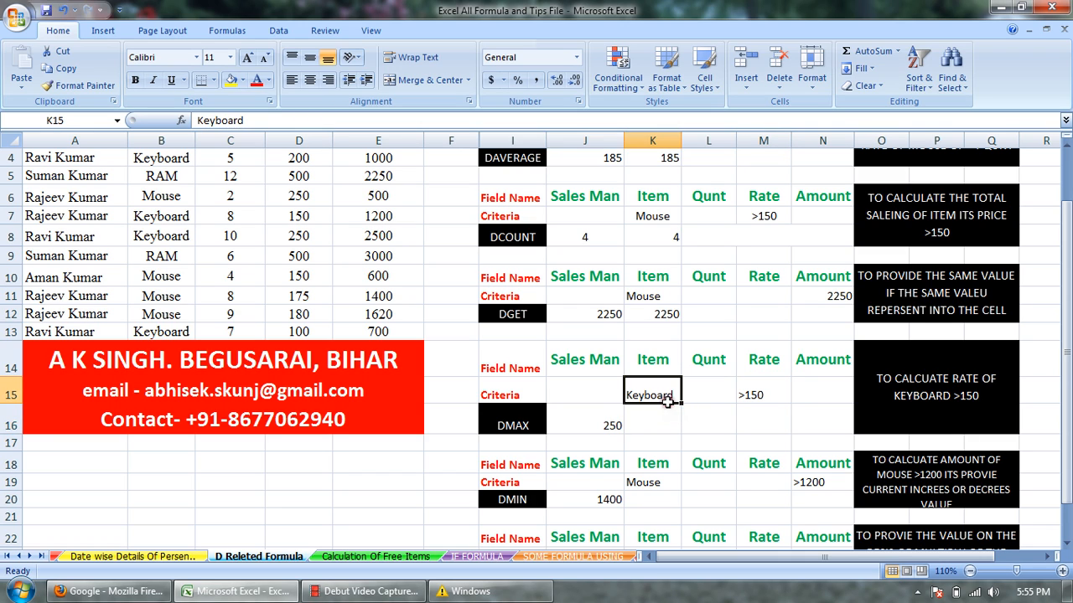
click(757, 396)
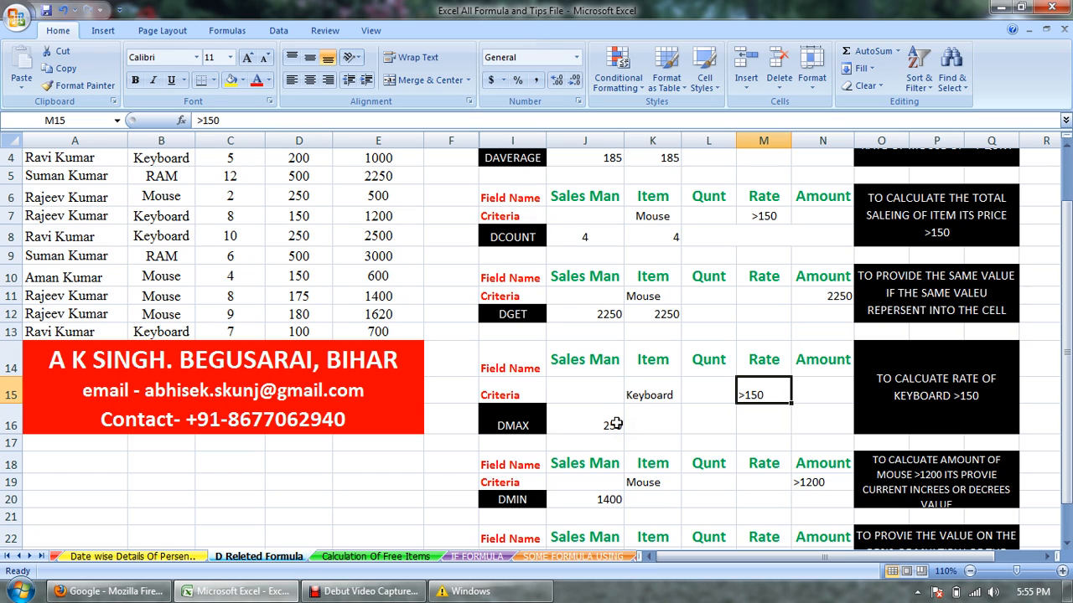
Start a DMAX formula in L16 with the Sale Book range A2:E13 as its database argument
click(700, 426)
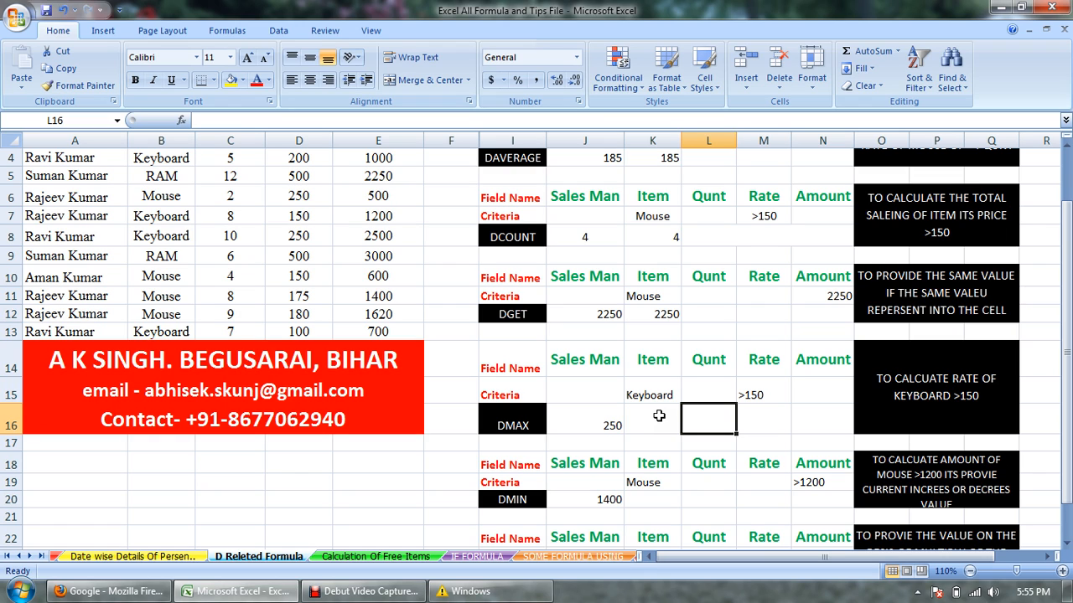
text(=)
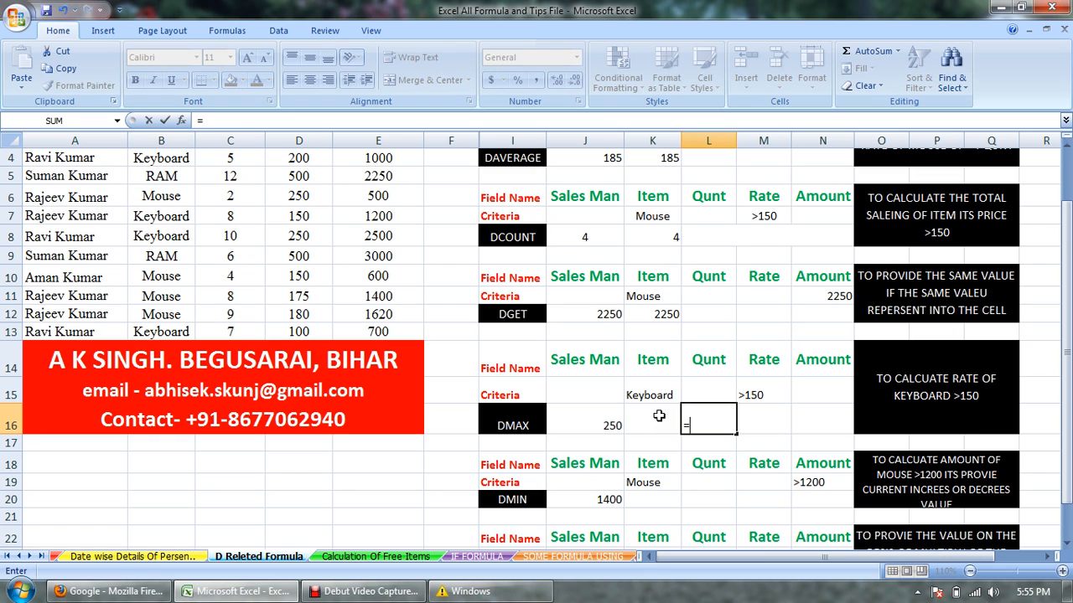
text(dma)
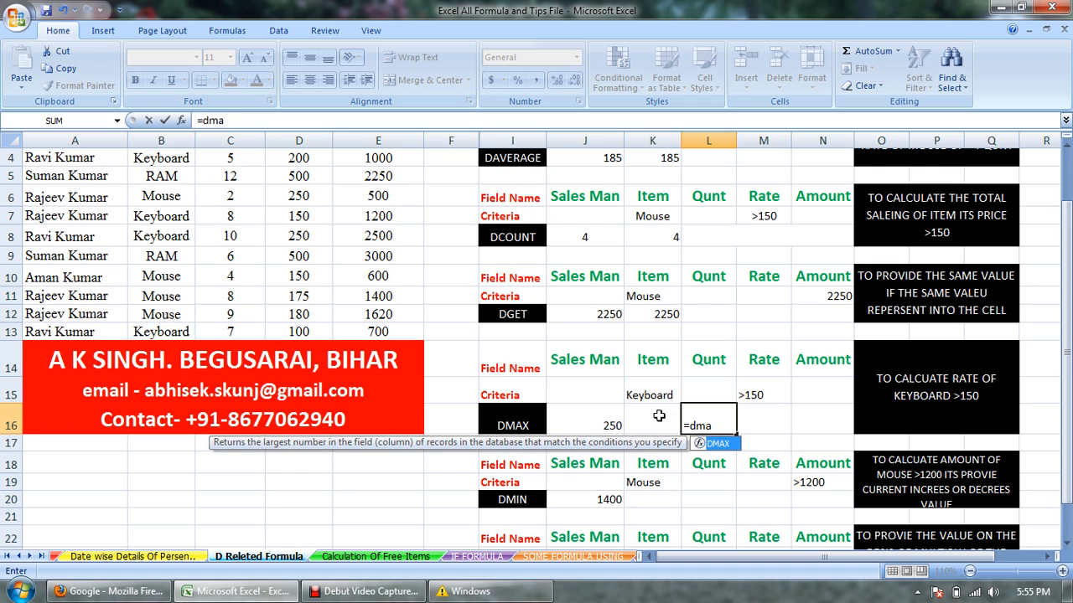
text(z)
key(BackSpace)
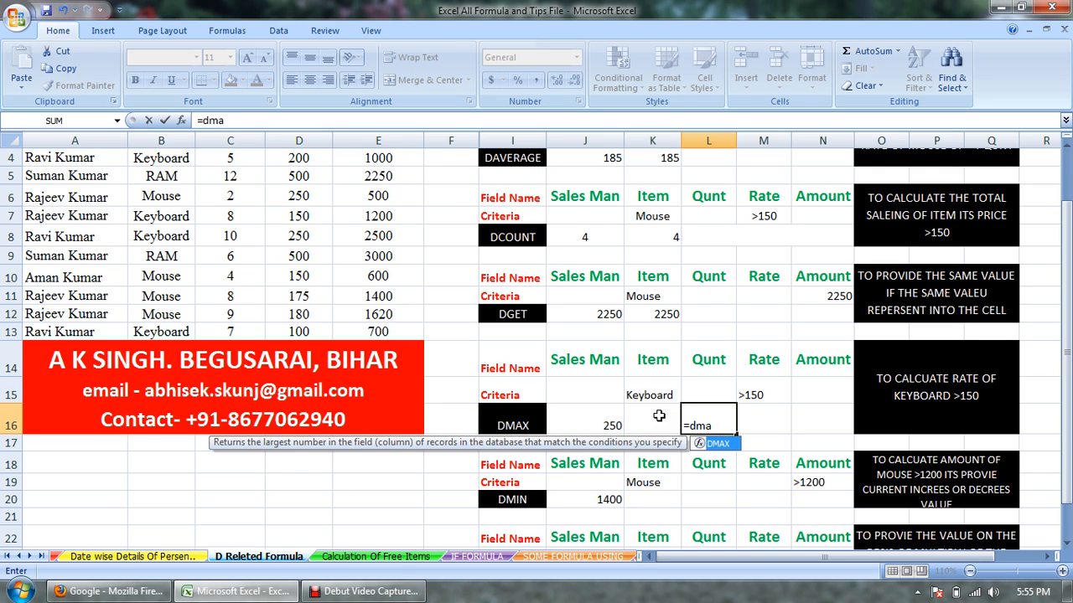
key(Tab)
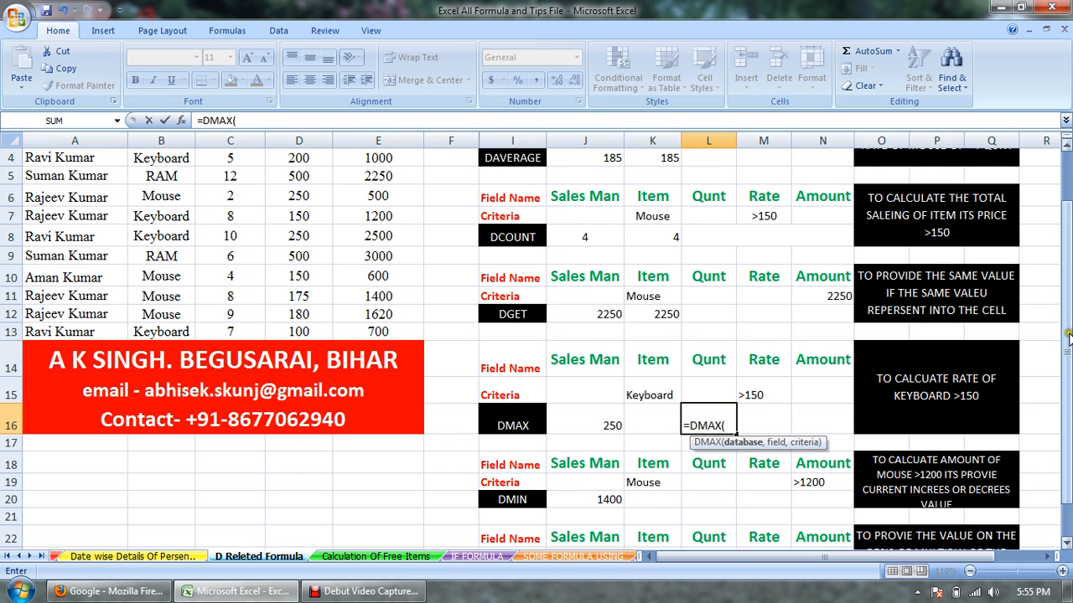
drag(1065, 317, 1066, 289)
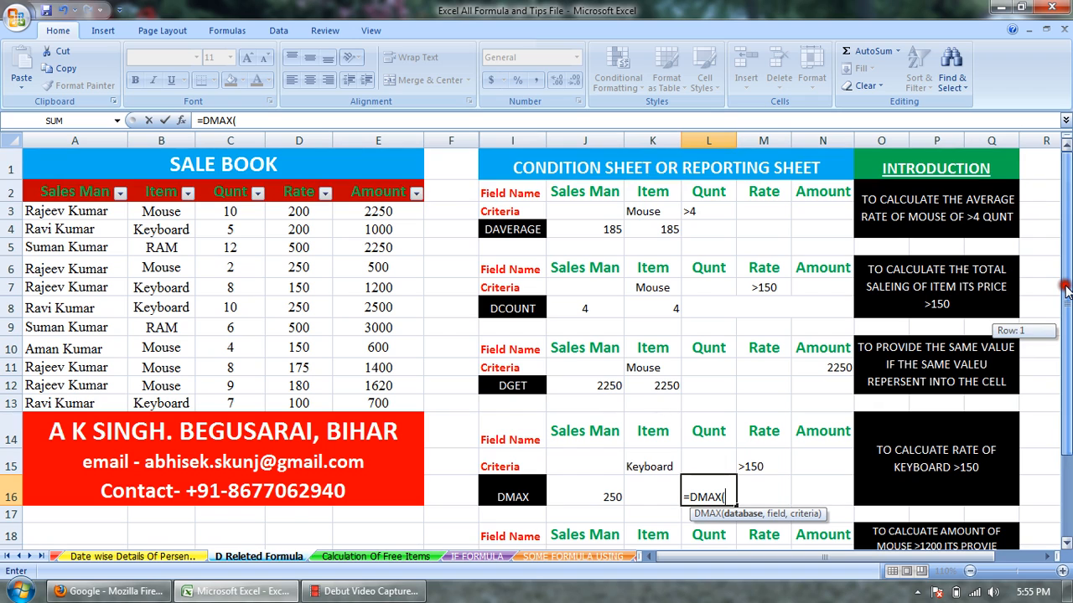
click(50, 191)
drag(50, 191, 357, 398)
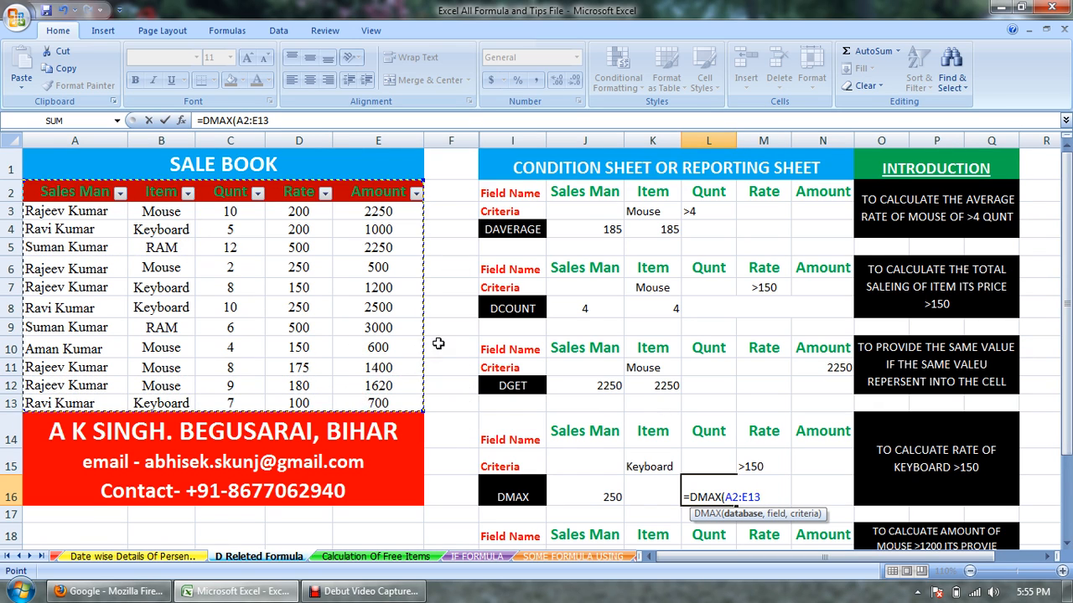
text(,)
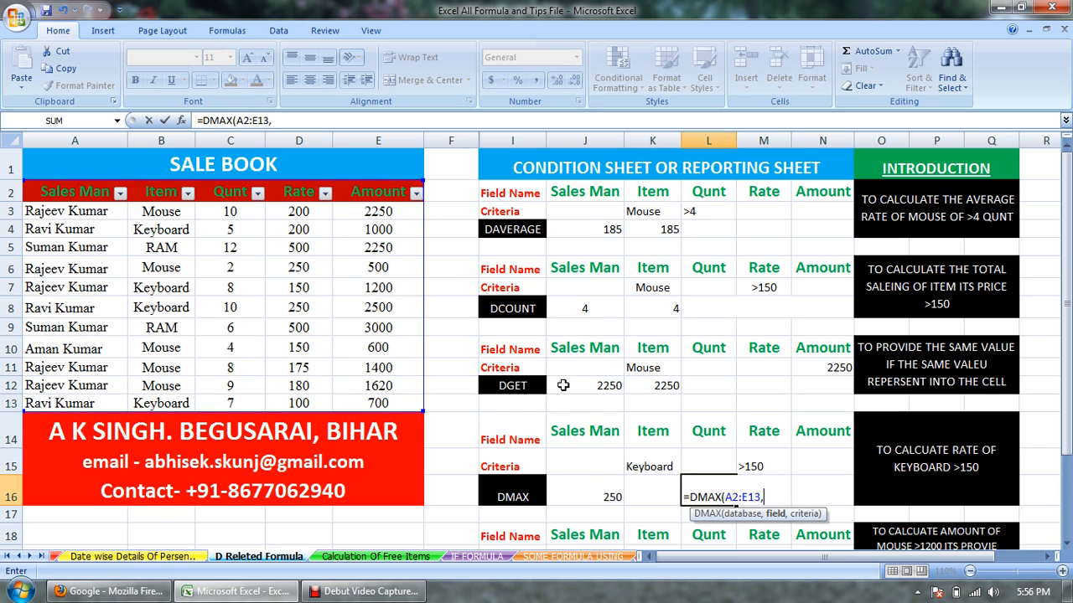
Complete the DMAX formula in L16 with the Rate header D2 as field and J14:N15 as criteria
click(307, 191)
text(,)
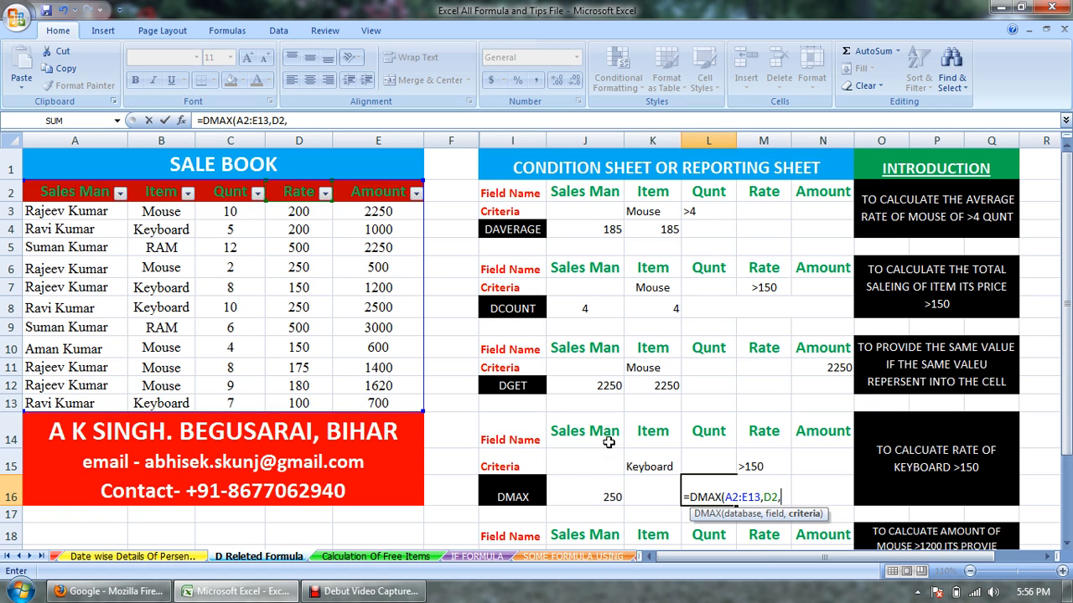
drag(586, 426, 819, 460)
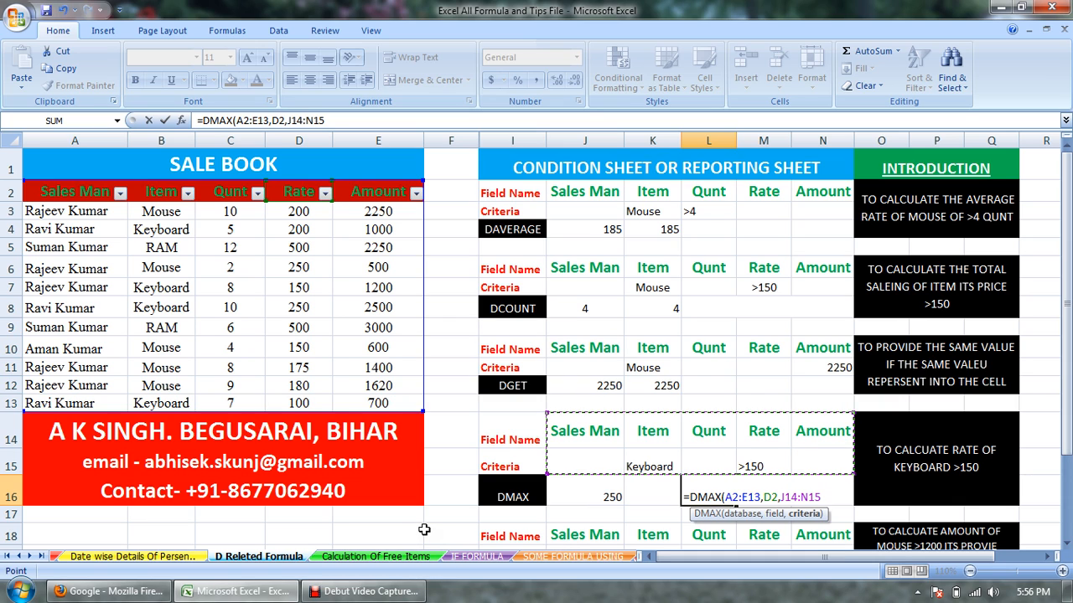
text())
key(Return)
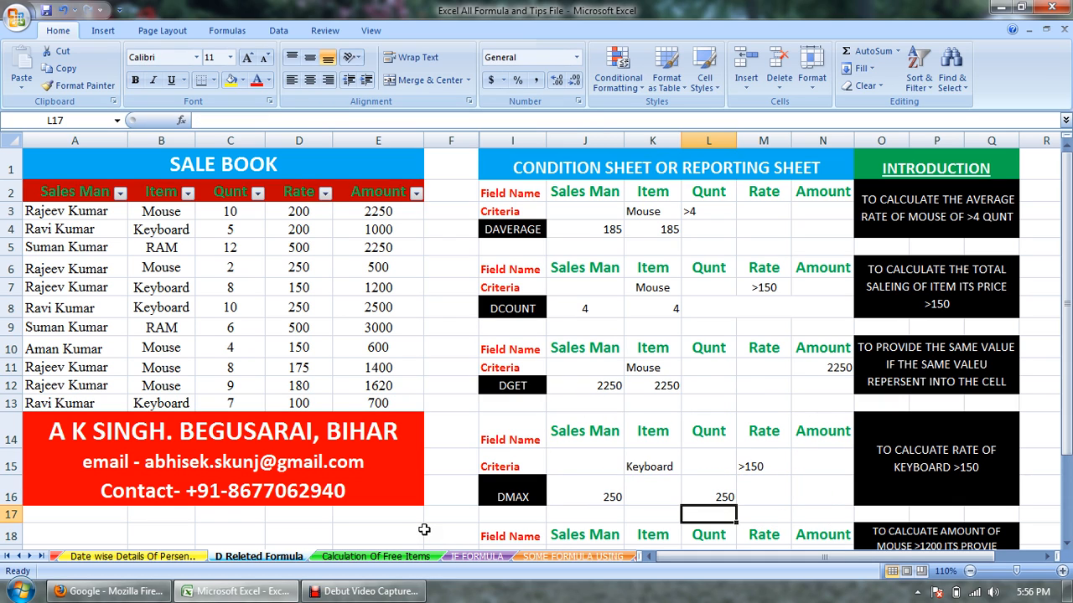
Compare the DMAX formula in L16 with the Sale Book rate in D8 and the criteria in K15 and M15
click(719, 499)
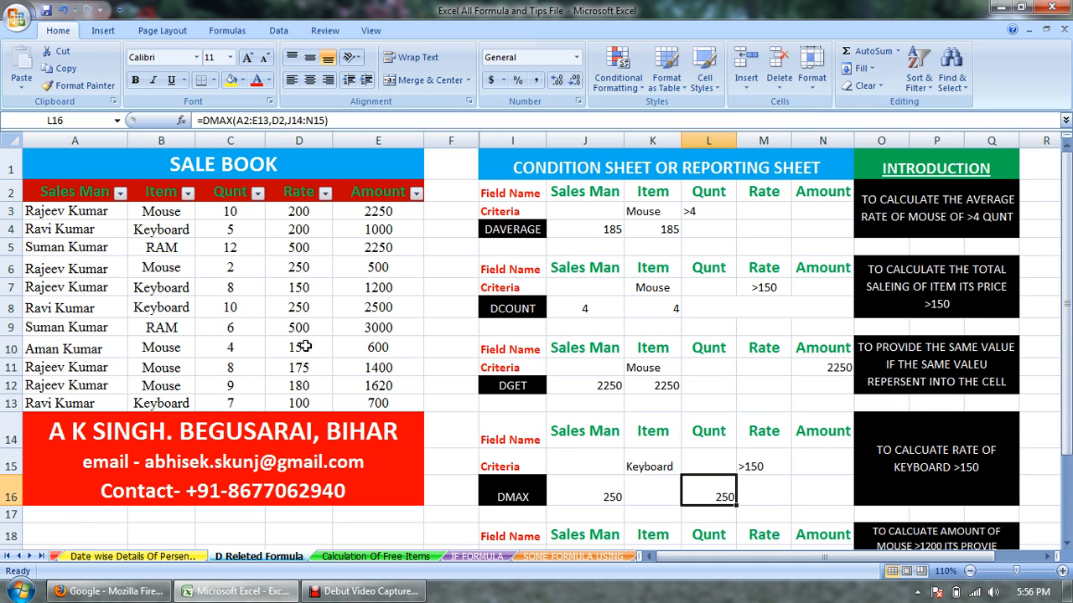
click(300, 303)
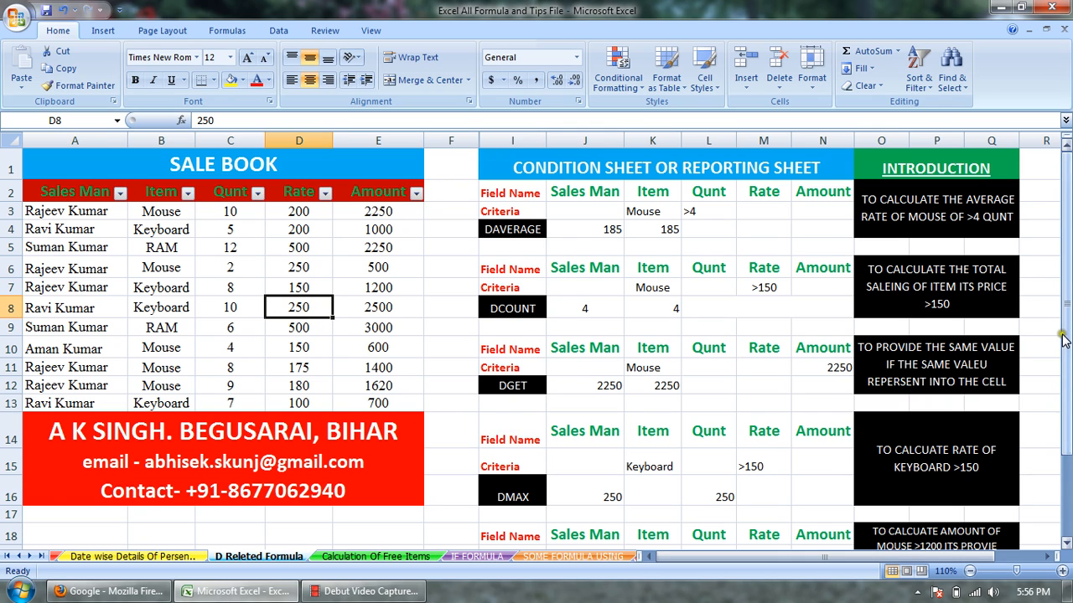
drag(1063, 337, 1064, 369)
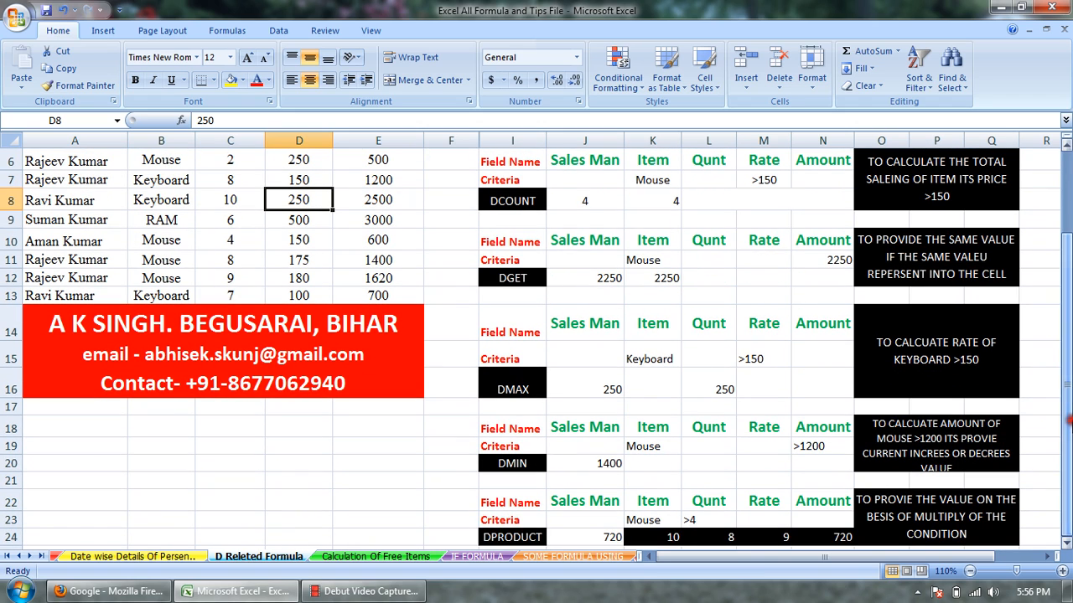
click(641, 389)
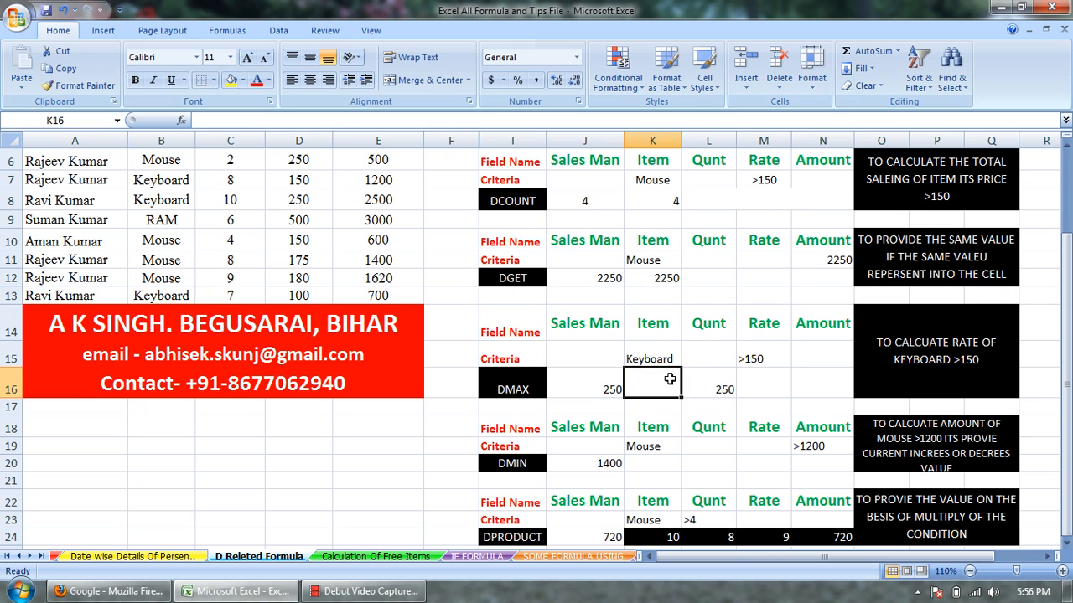
click(756, 358)
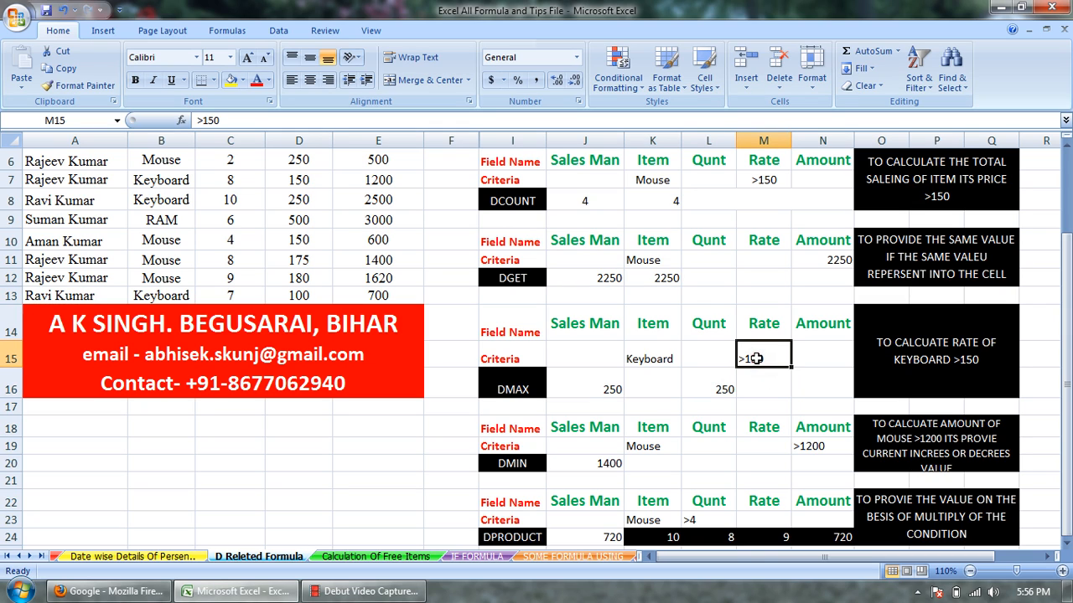
click(673, 358)
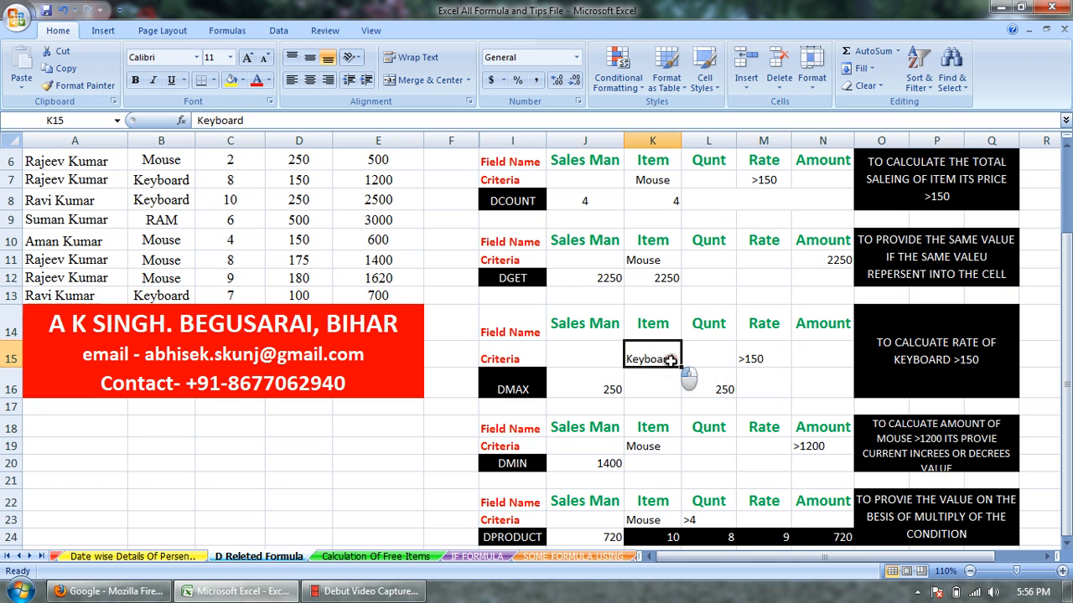
click(752, 356)
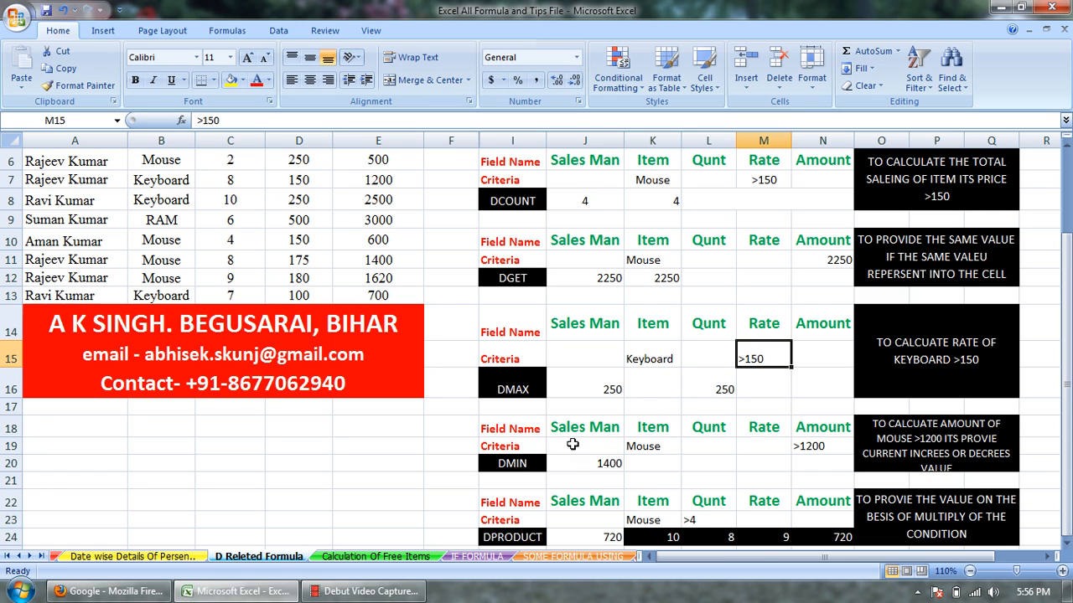
Examine the DMIN block's criteria in K19 and N19 and compare its J20 formula with the DMAX formula in J16
click(531, 461)
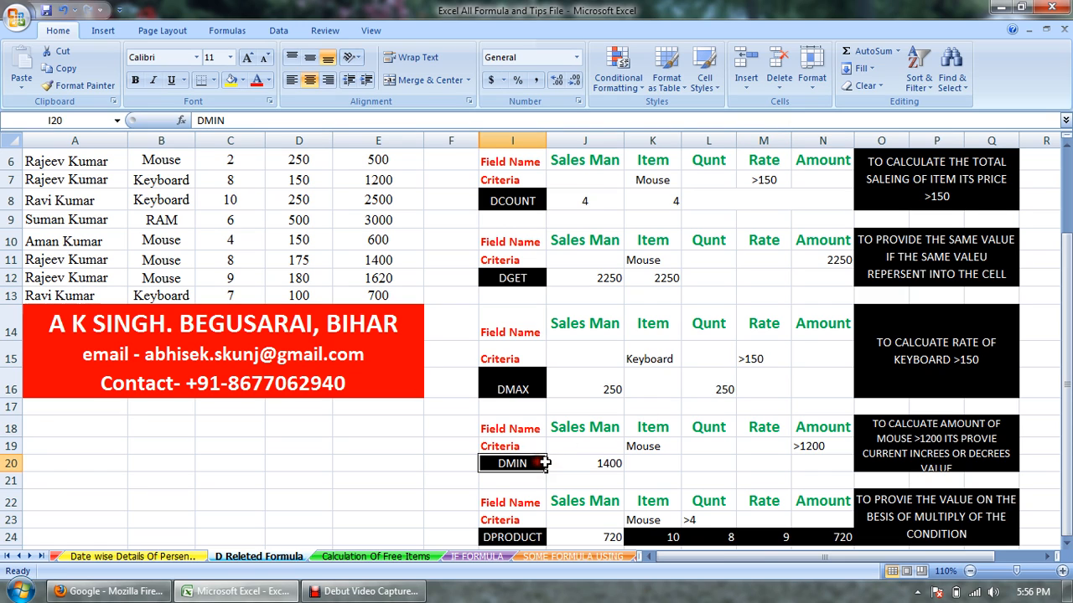
click(669, 469)
click(817, 446)
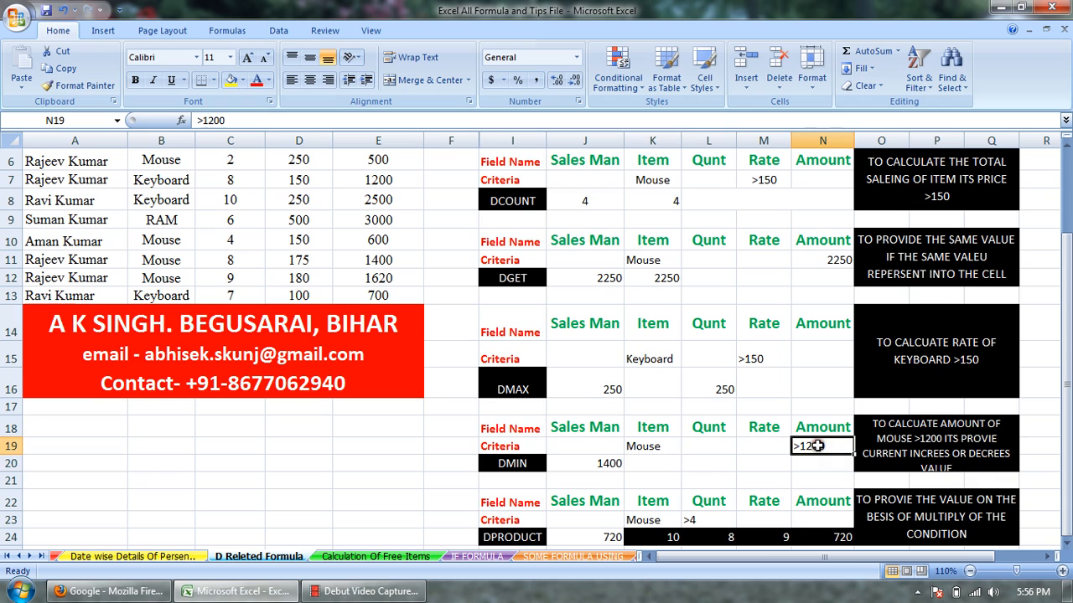
click(662, 448)
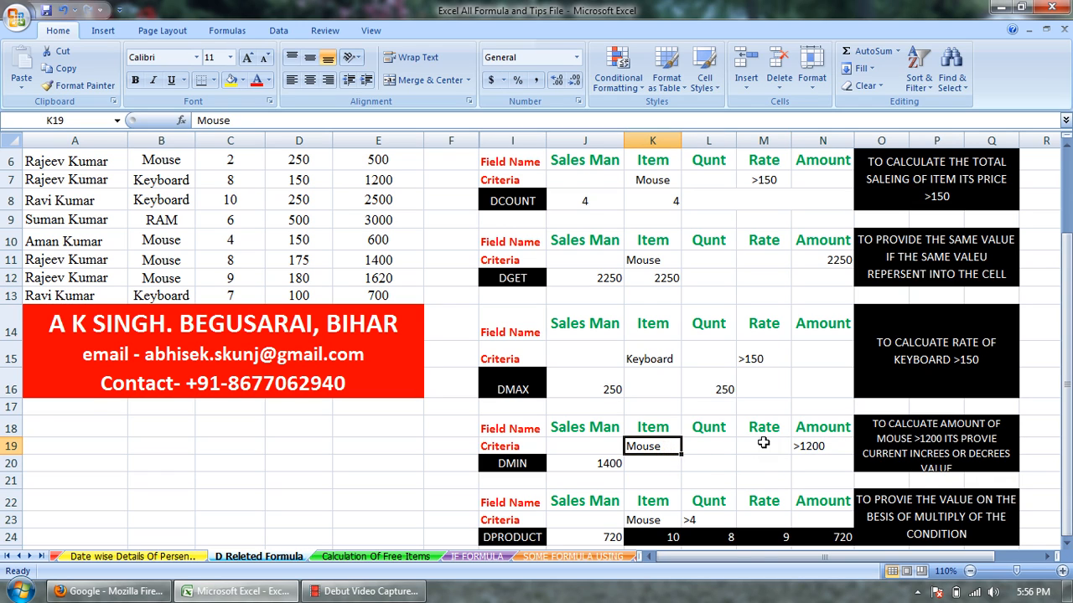
click(804, 446)
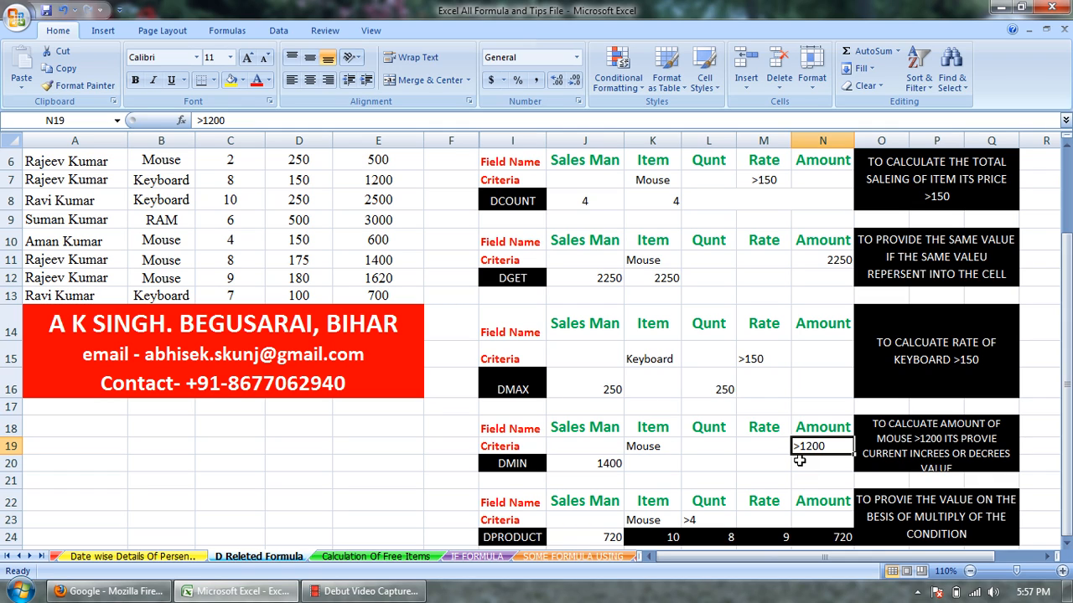
click(592, 466)
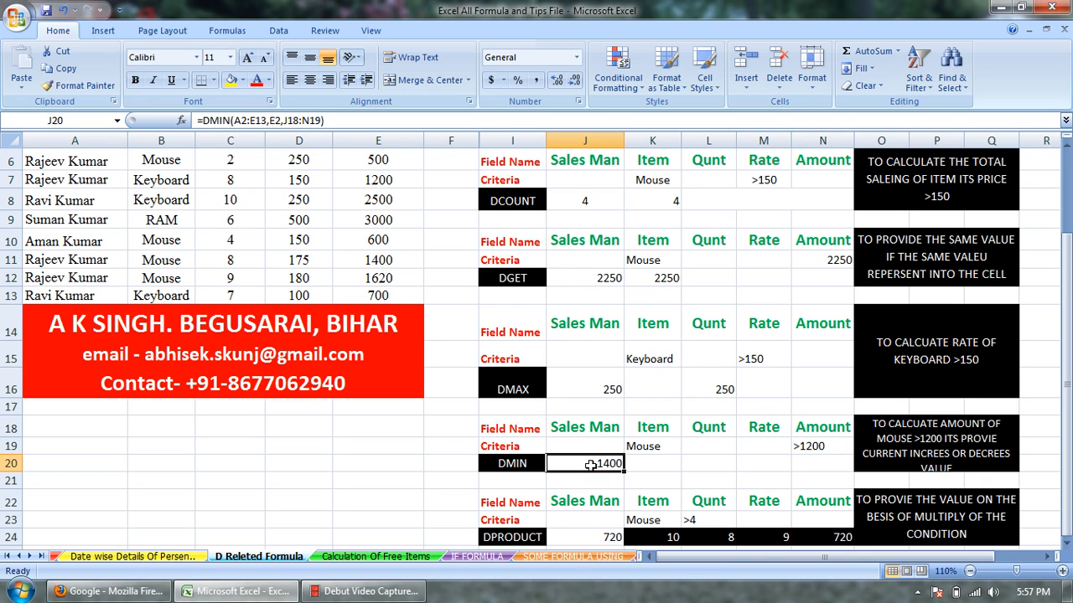
click(607, 391)
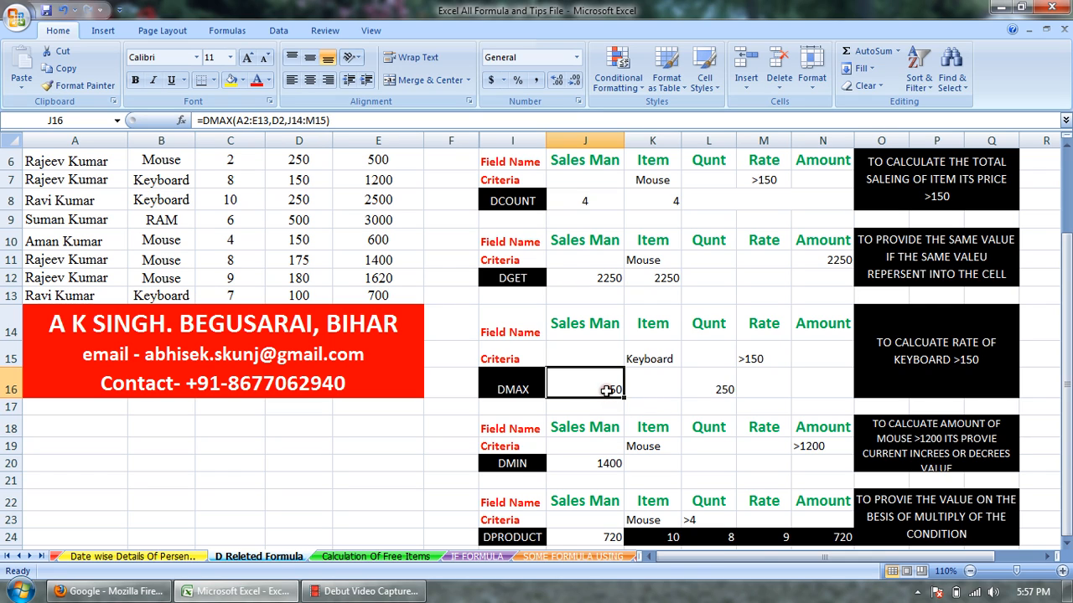
click(608, 463)
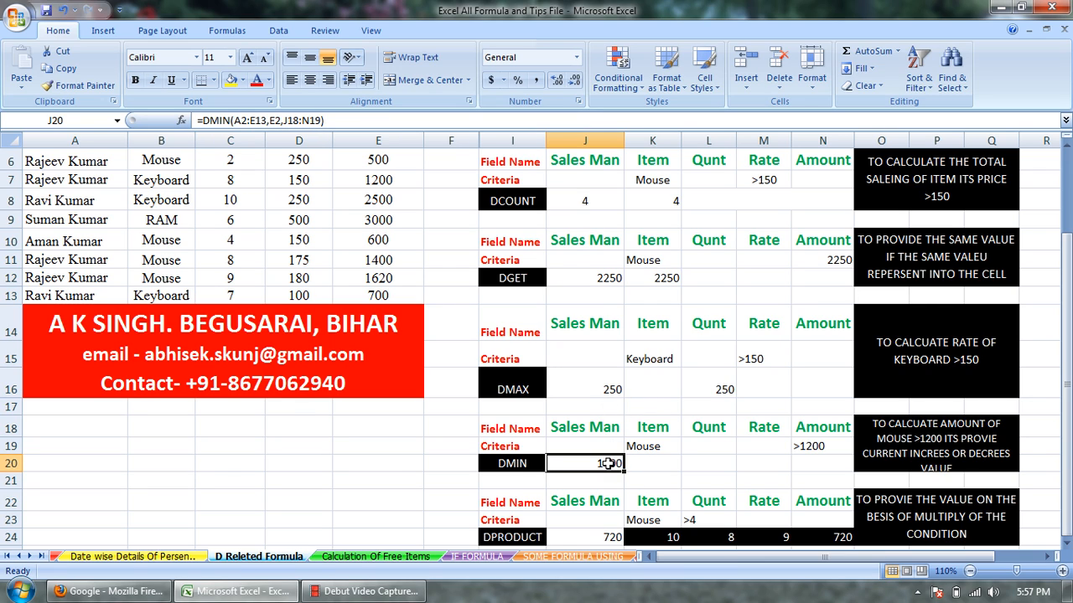
Start a DMIN formula in L20 with the Sale Book range A2:E13 as its database argument
click(703, 464)
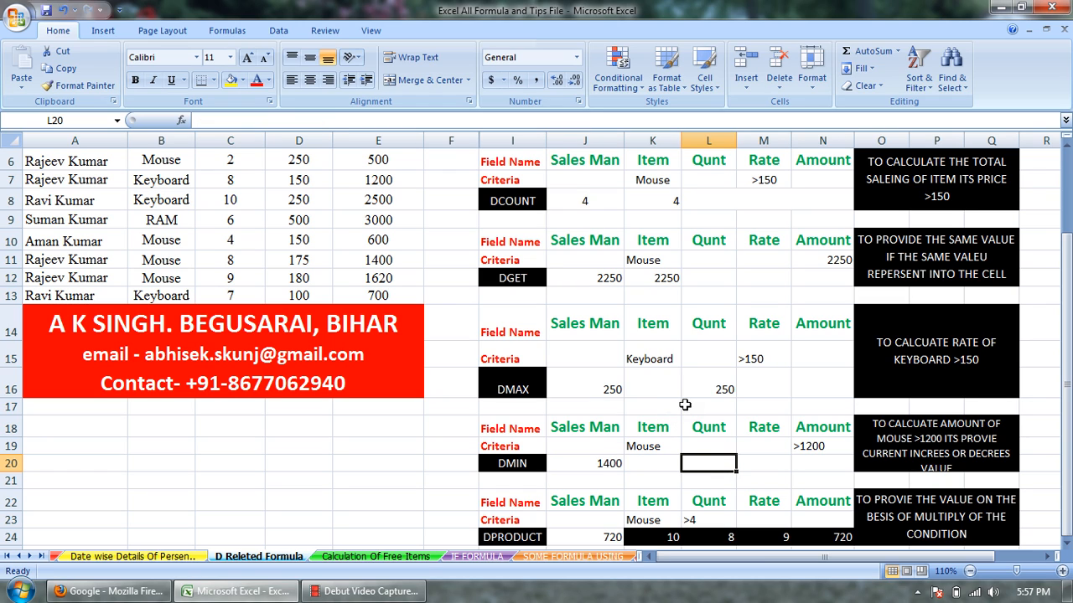
text(=)
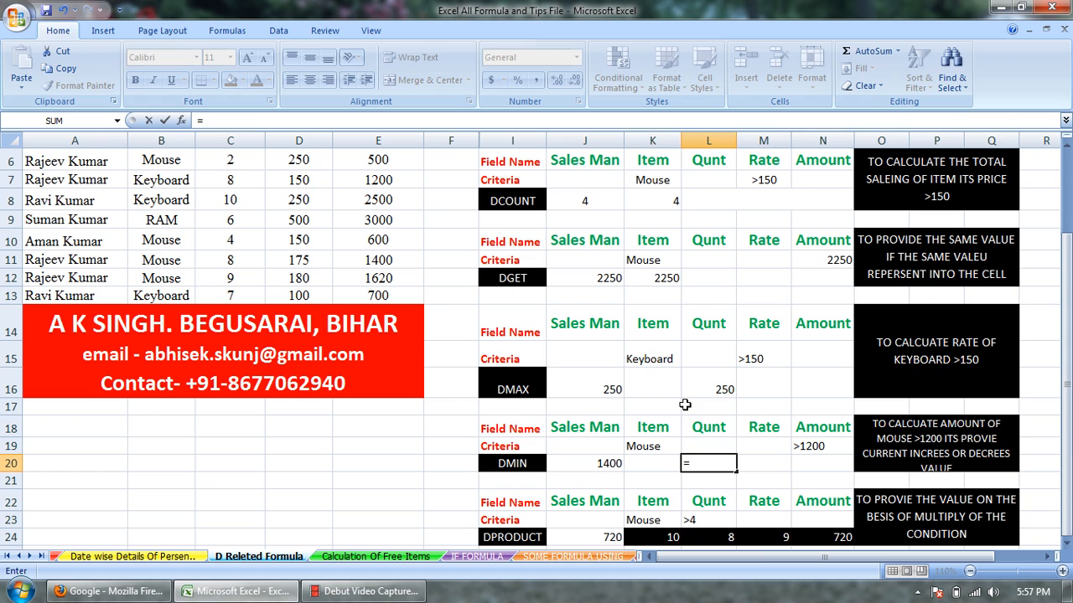
text(dmin)
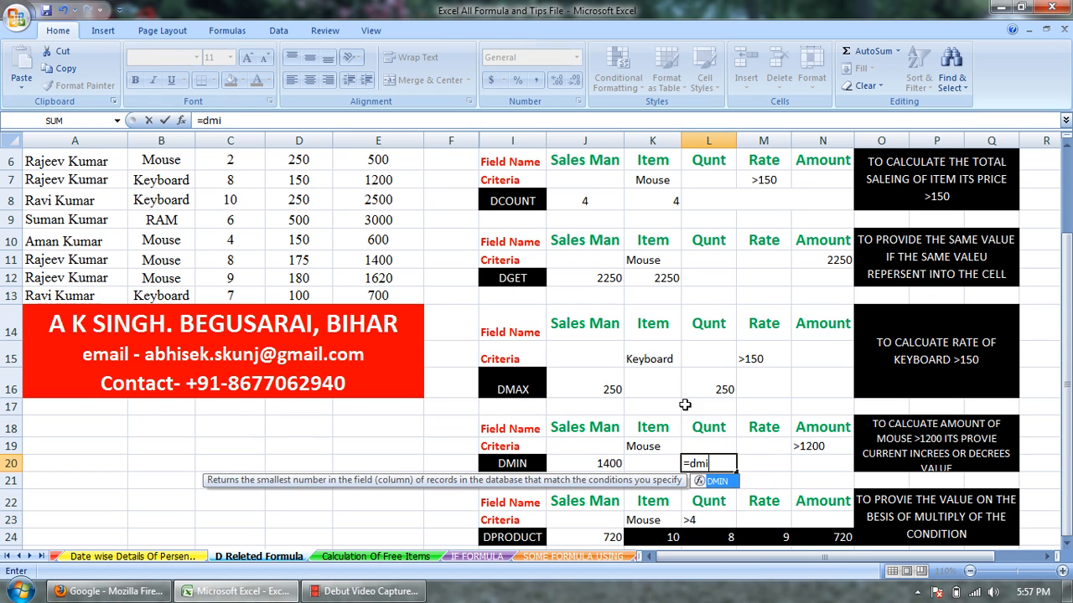
key(Tab)
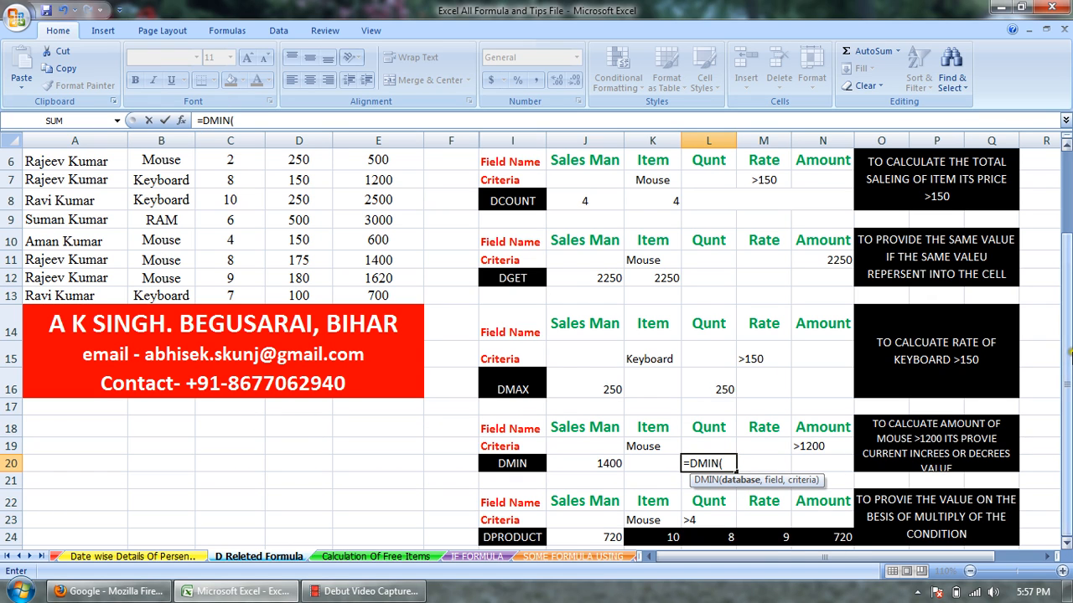
drag(1067, 352, 1067, 228)
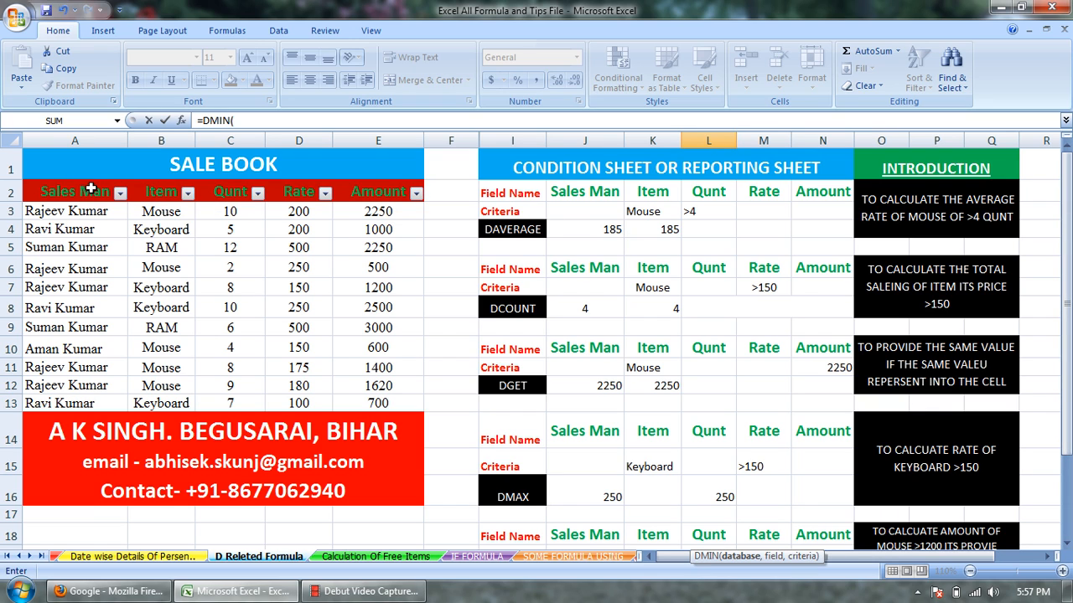
drag(88, 191, 377, 407)
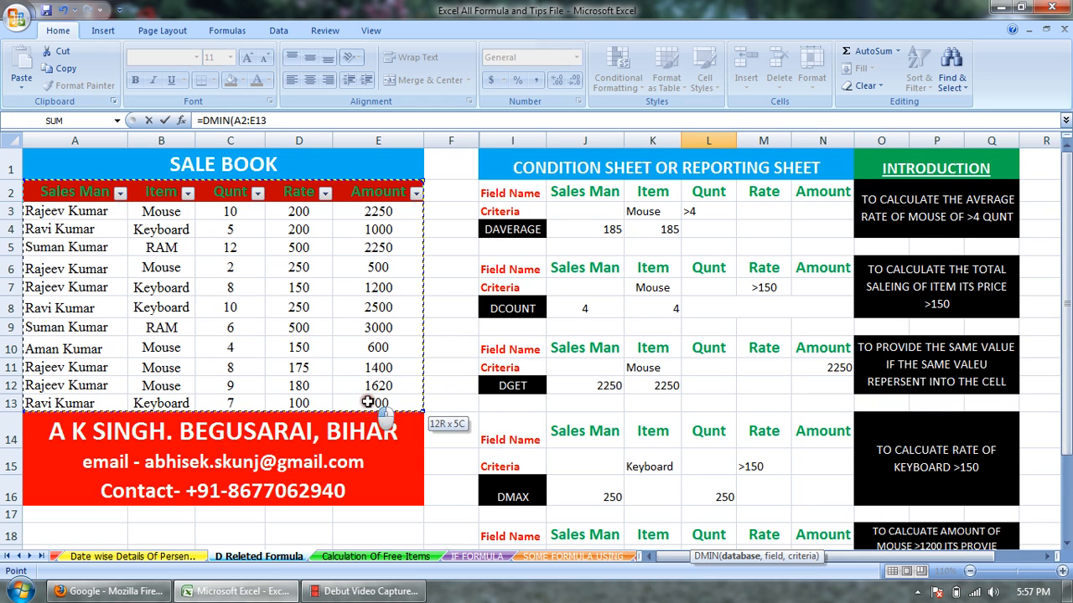
text(,)
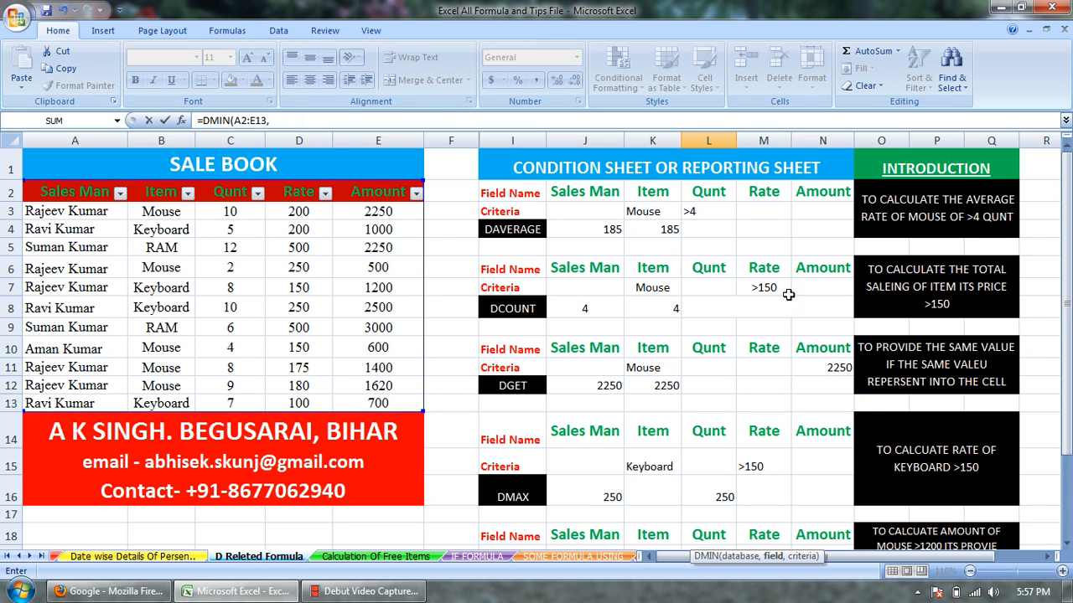
Complete the DMIN formula in L20 with the Amount header E2 as field and J18:N19 as criteria
mouse_move(1067, 313)
mouse_down()
mouse_move(1070, 363)
mouse_move(1069, 314)
mouse_up()
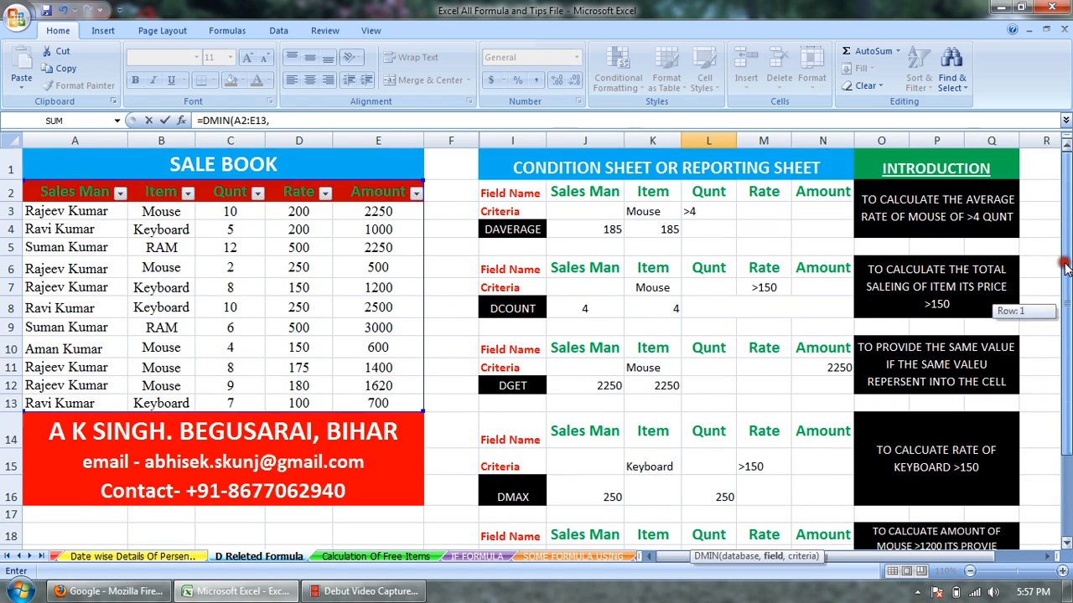
click(384, 186)
text(,)
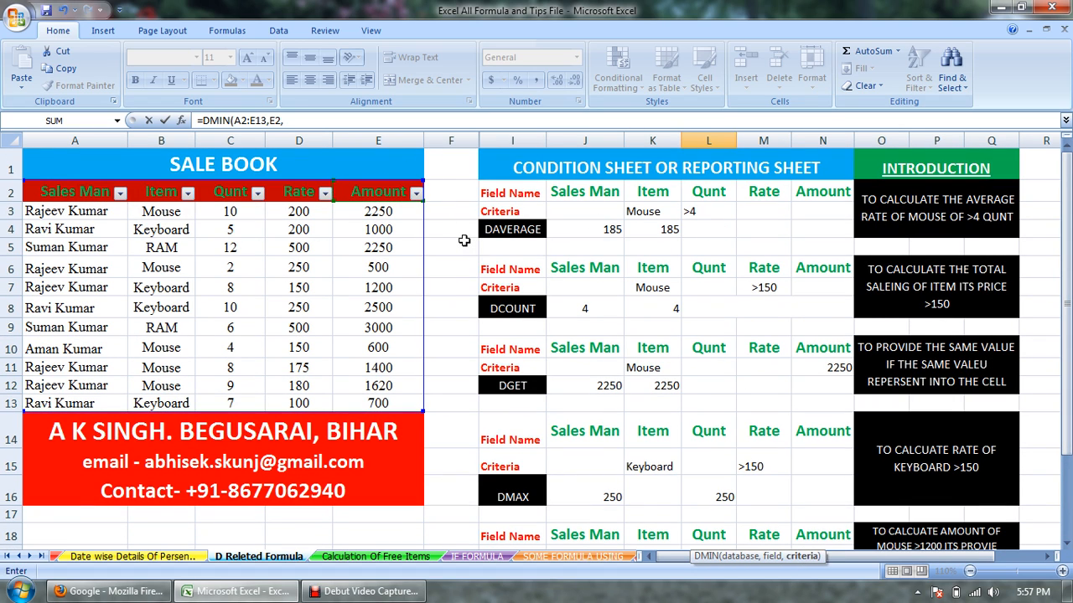
drag(1070, 314, 1069, 368)
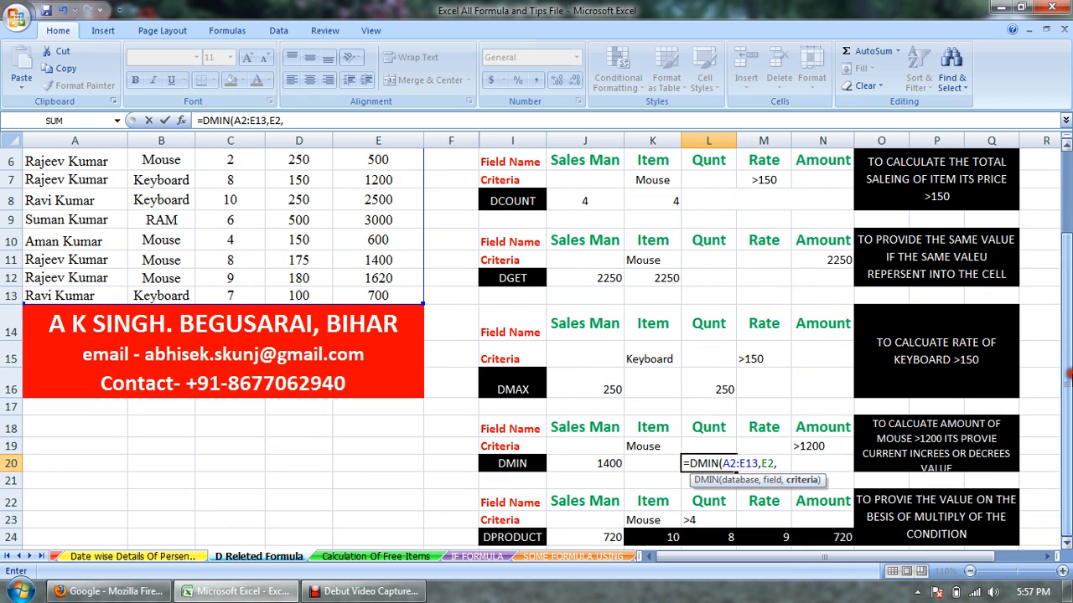
click(618, 430)
drag(618, 429, 811, 446)
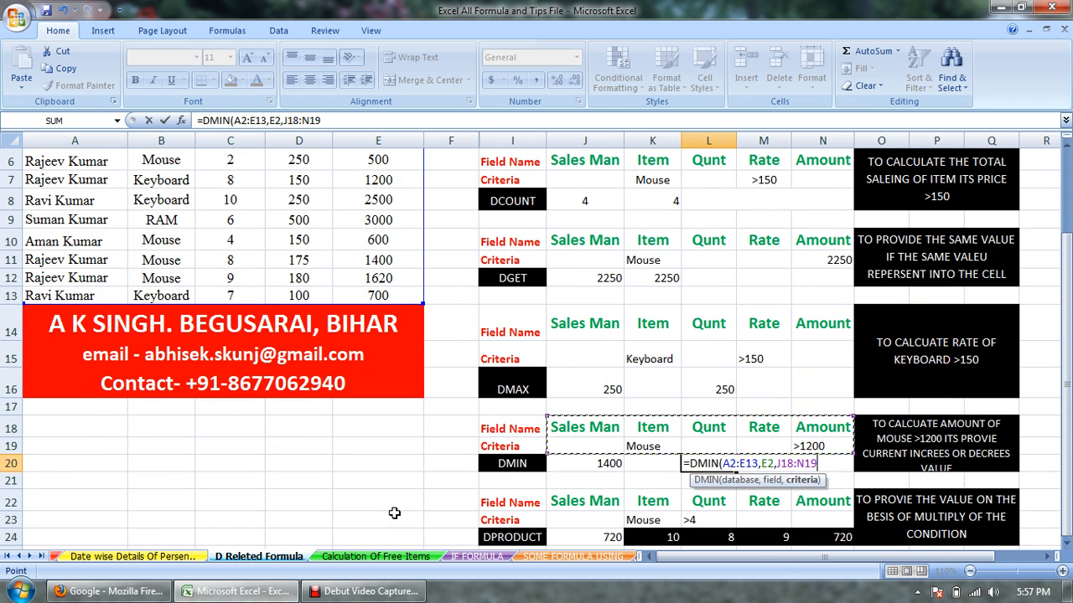
text())
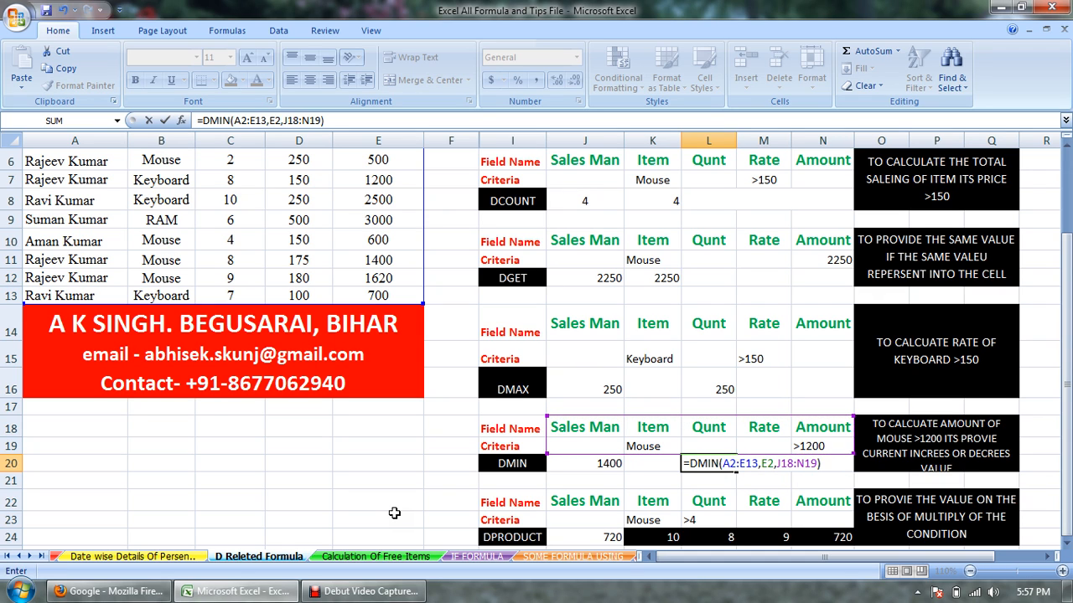
key(Return)
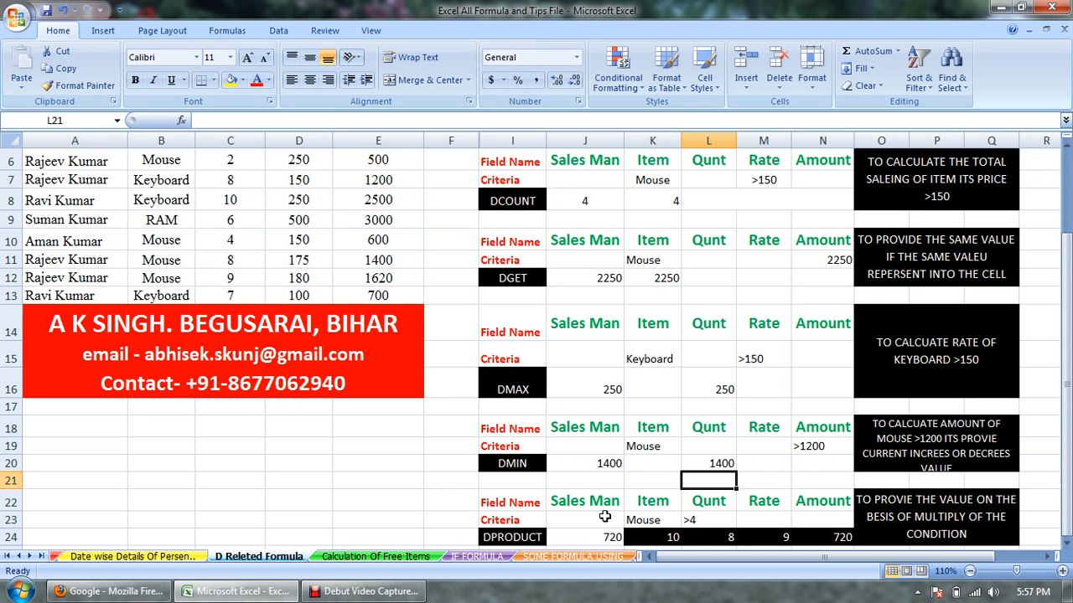
Compare the DMIN formula in L20 with the Sale Book amount in E12
click(722, 466)
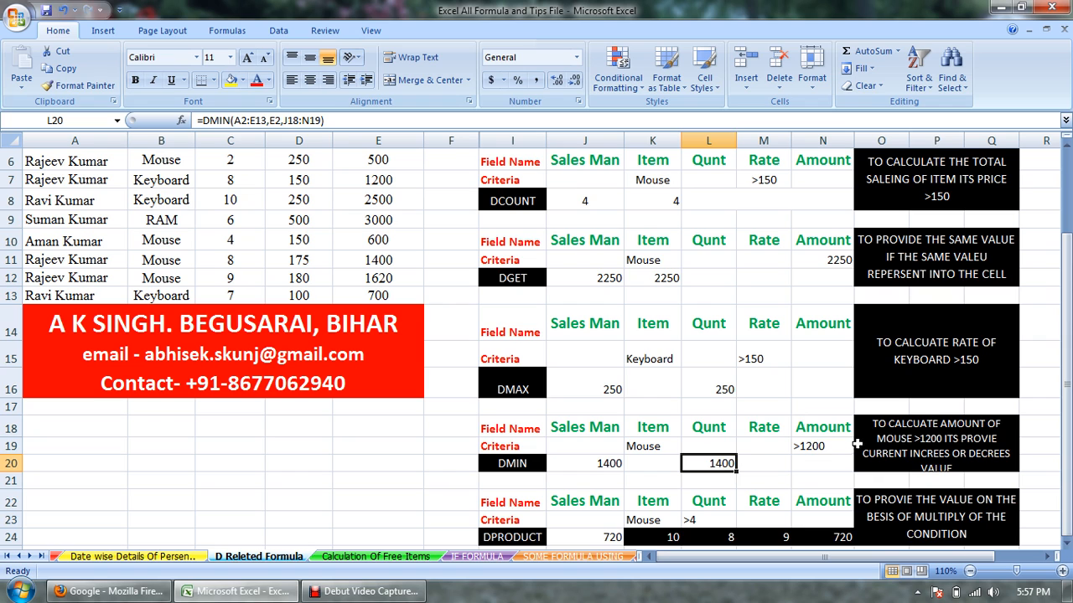
drag(1069, 321, 1070, 287)
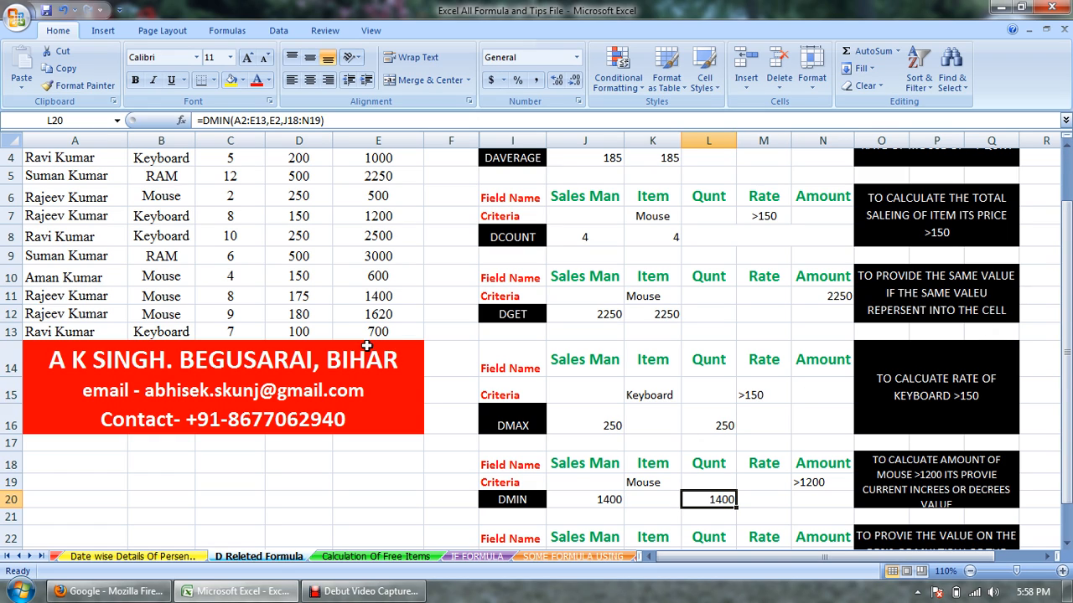
click(385, 316)
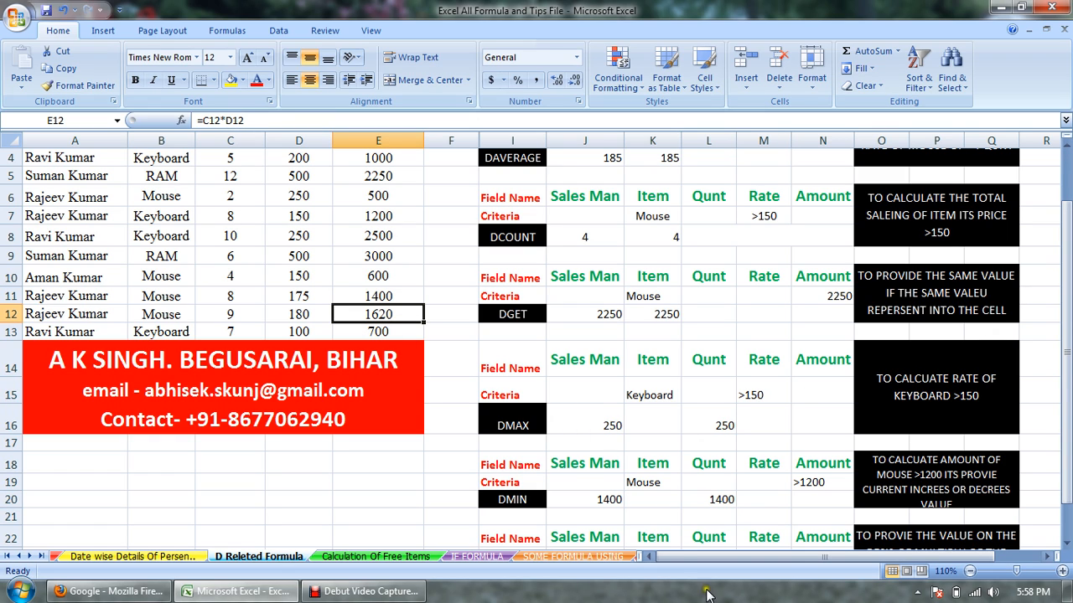
Change the DMIN block's Amount criterion in N19 to >1400 and check the formula result in L20
click(803, 483)
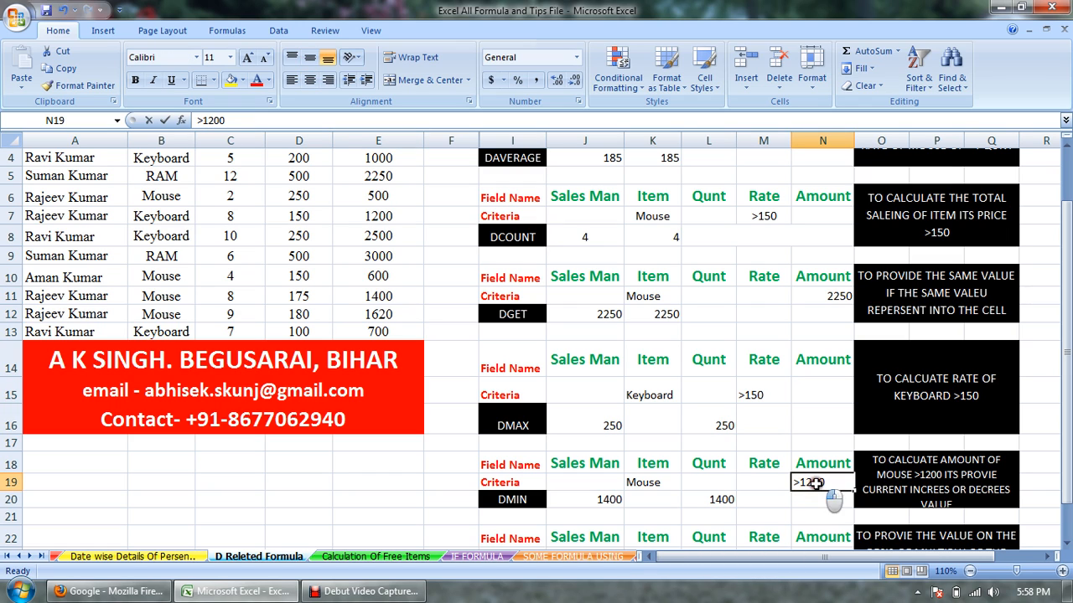
double_click(809, 482)
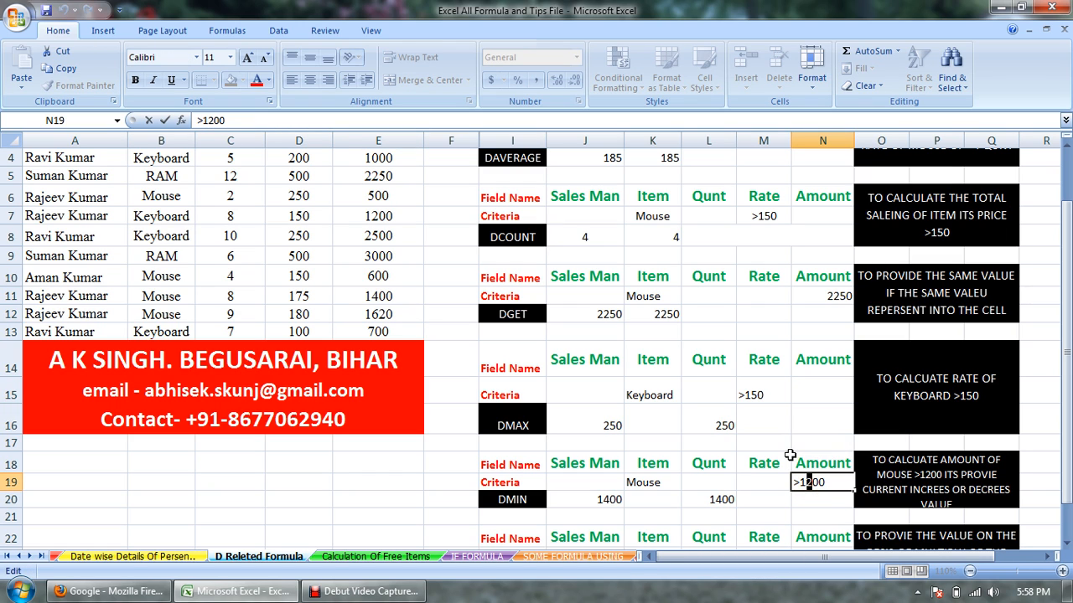
text(4)
key(Return)
click(753, 501)
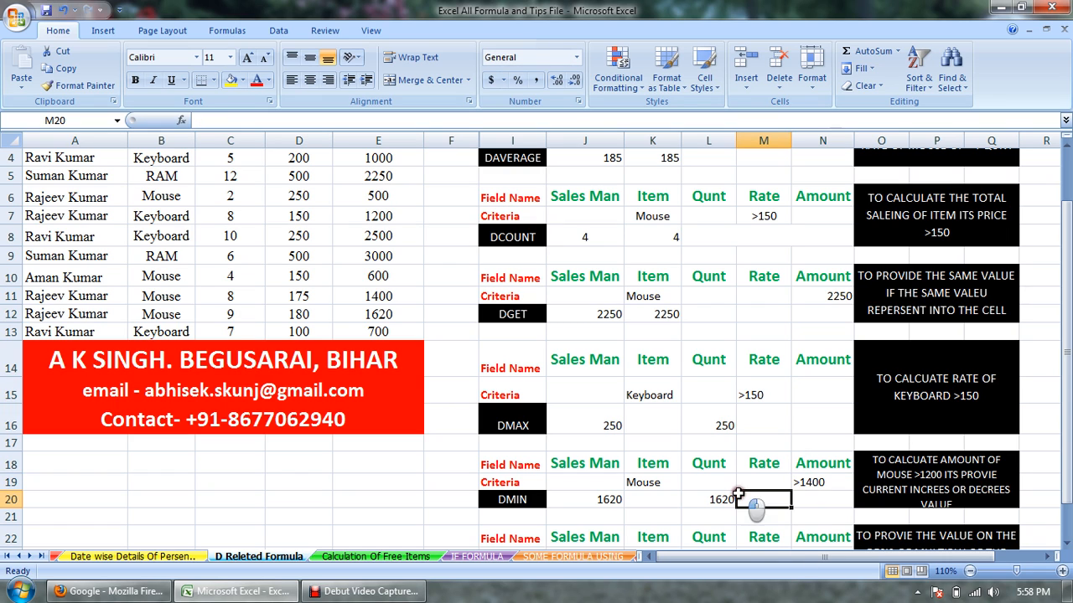
click(797, 480)
click(718, 499)
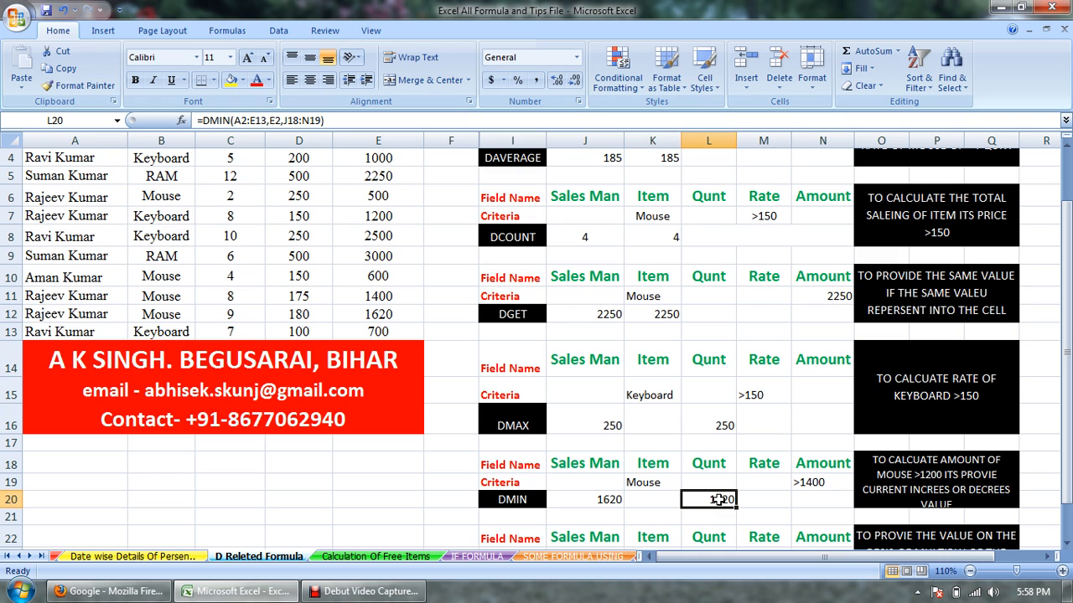
Set the DMIN block's Amount criterion in N19 to >500 and check the formula in J20
click(809, 482)
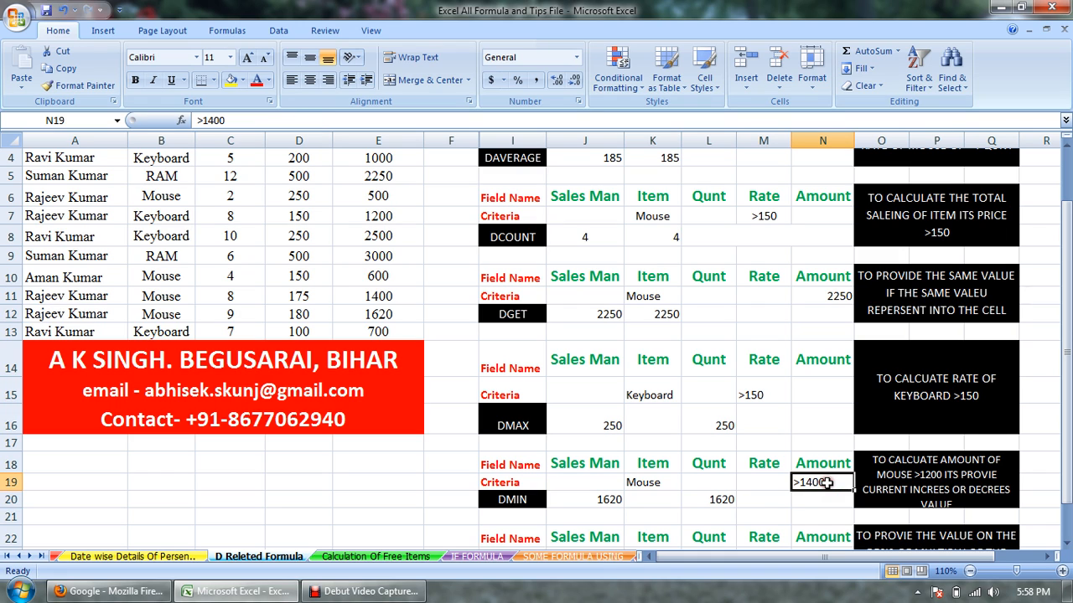
double_click(800, 482)
drag(799, 482, 829, 482)
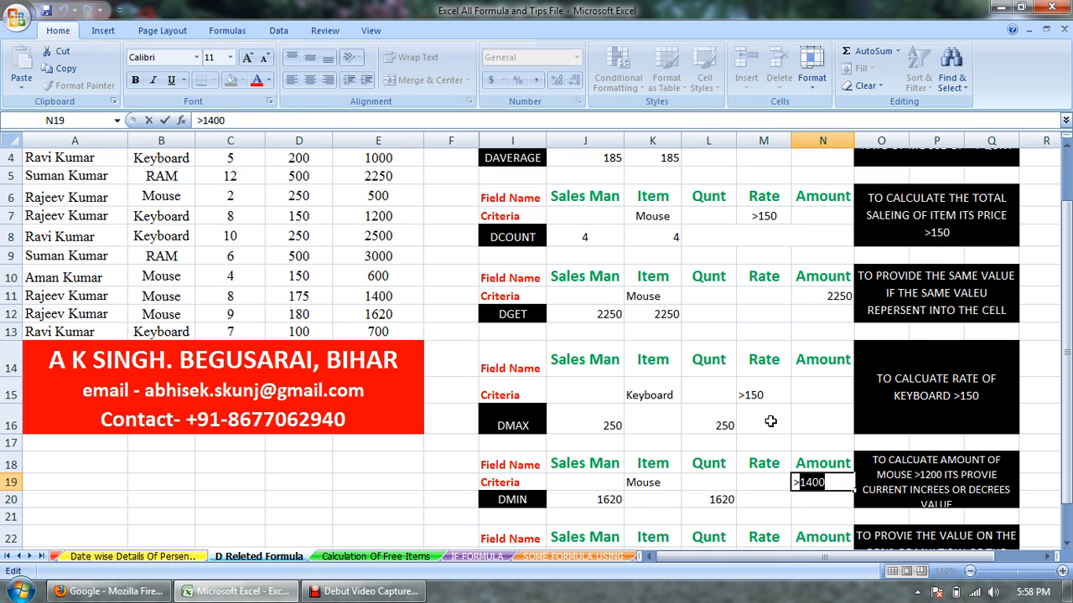
text(500)
key(Return)
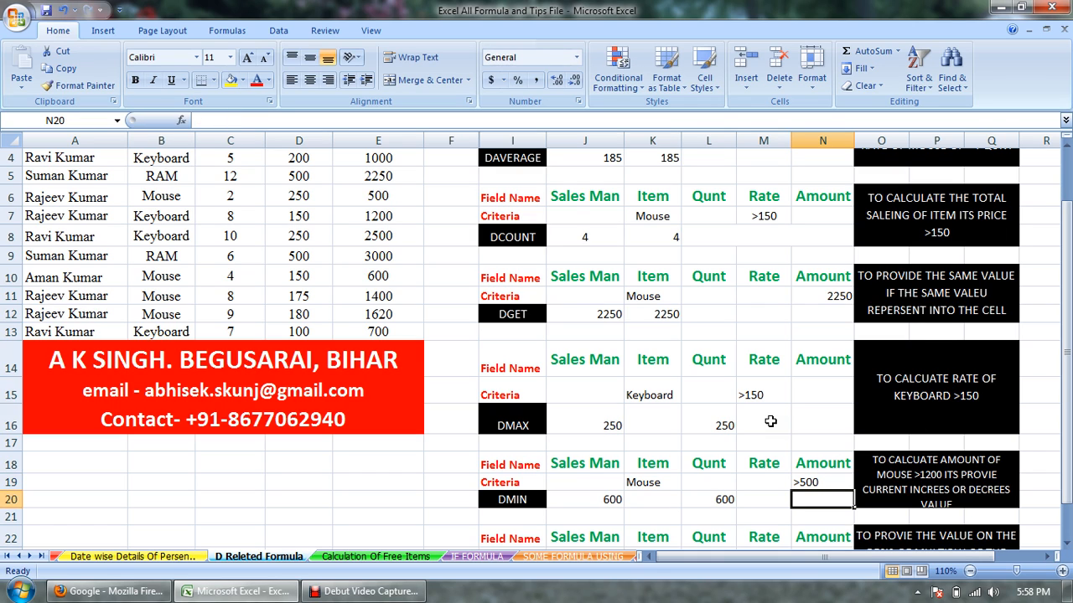
click(590, 506)
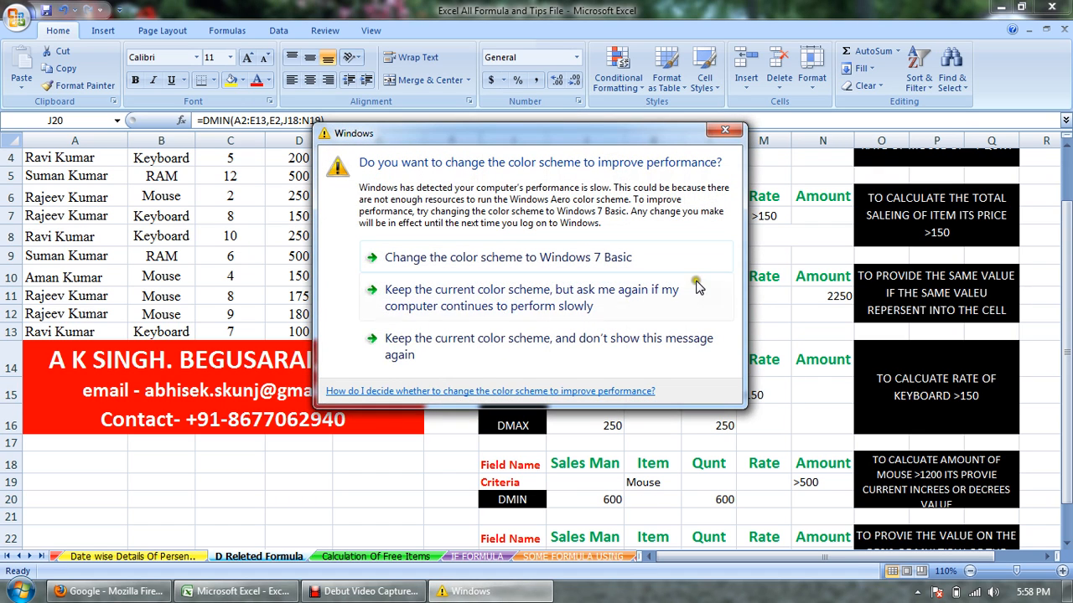
Bring the workbook in front of the color scheme prompt and compare the DMIN criterion in N19 with the DMAX criterion in M15
click(697, 19)
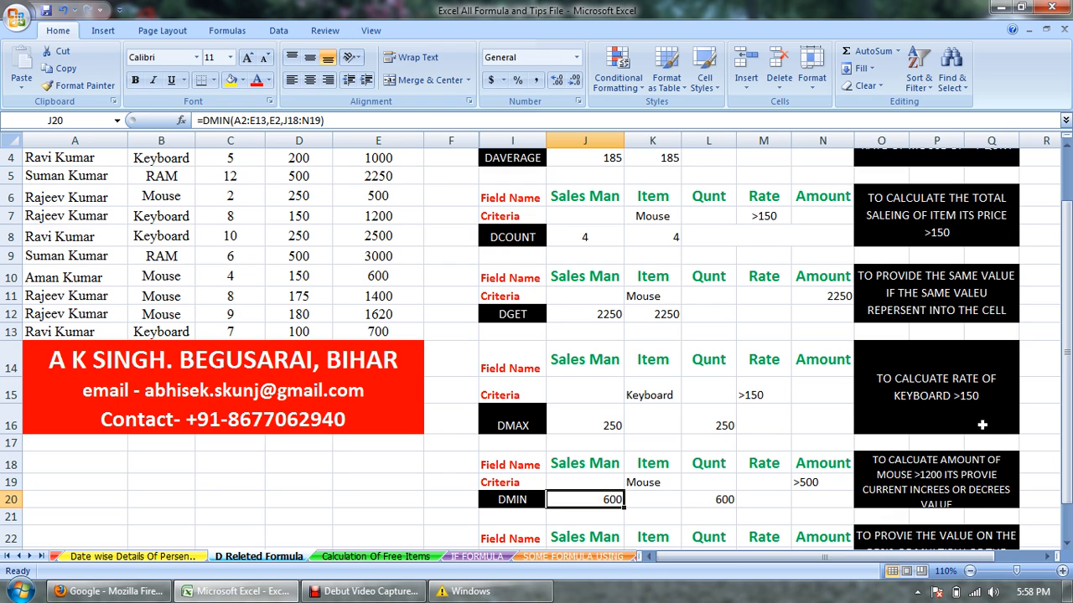
drag(1068, 357, 1069, 387)
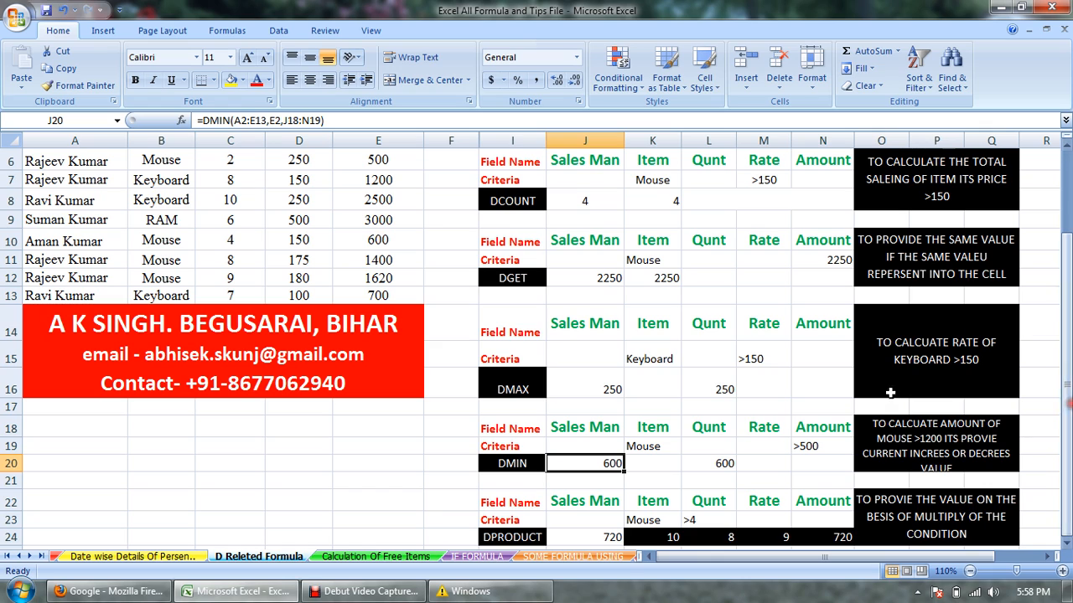
click(803, 448)
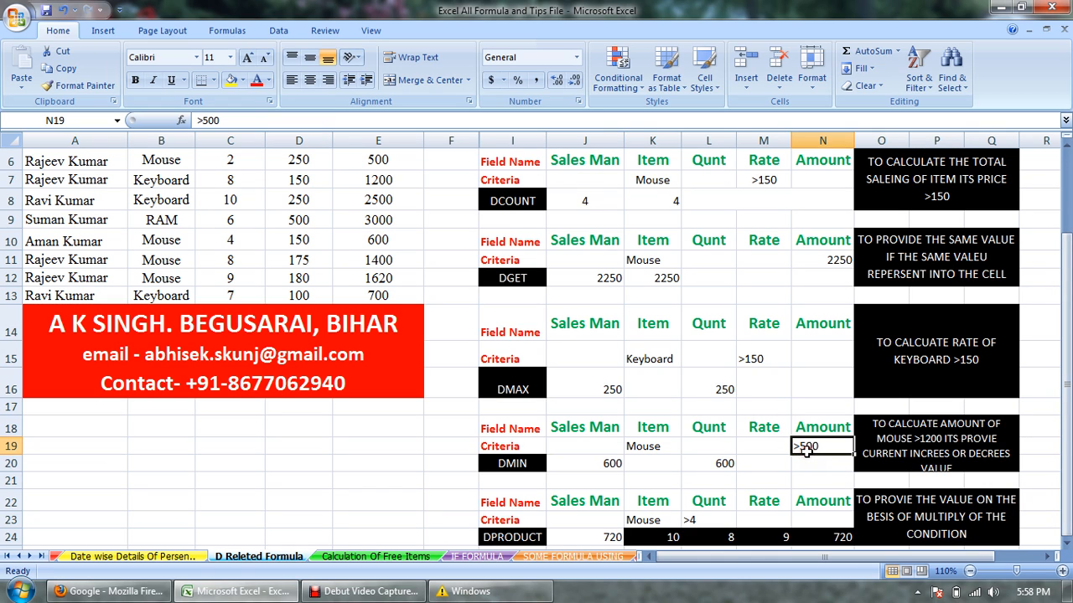
click(750, 359)
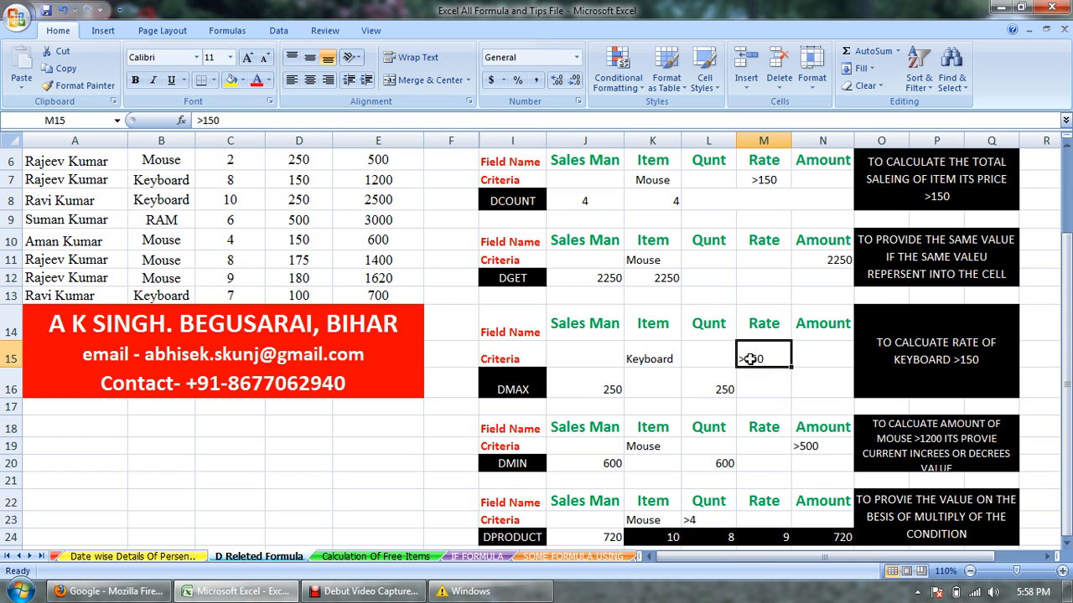
click(810, 447)
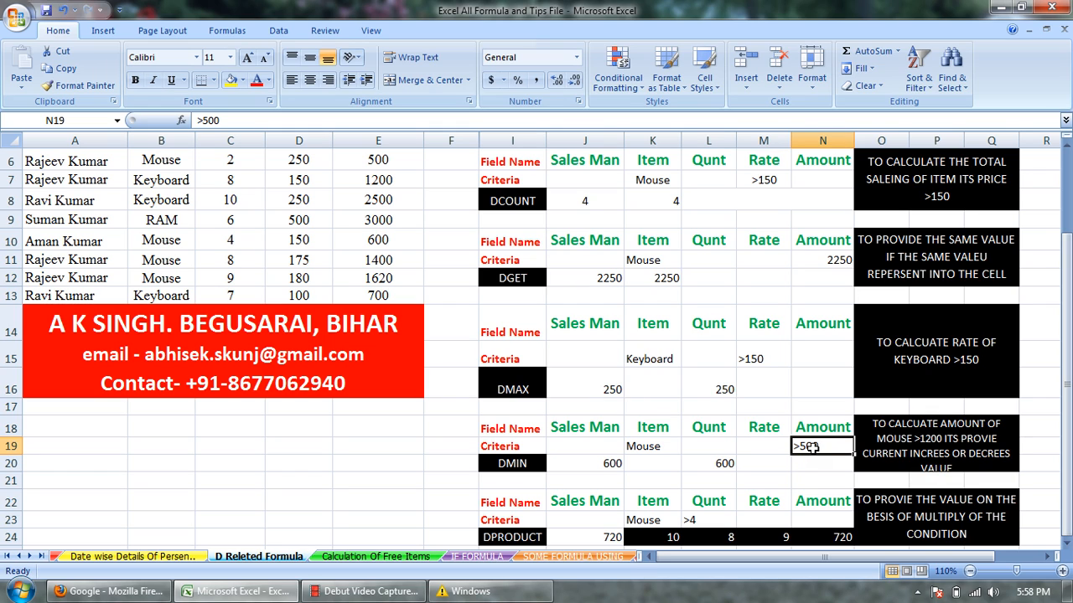
drag(1066, 411, 1066, 412)
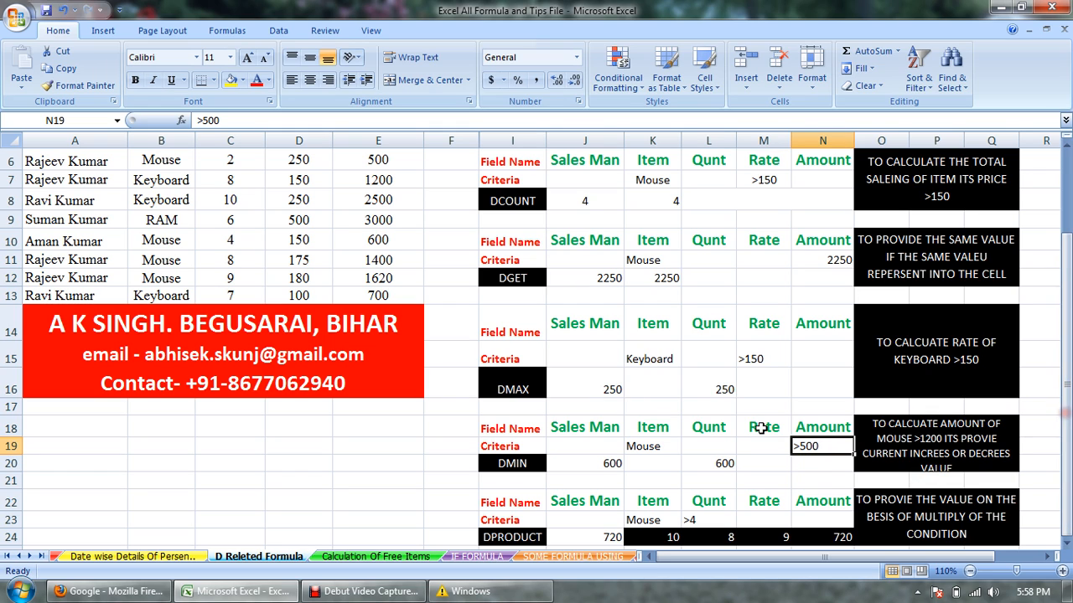
Examine the DPRODUCT block's Item and Qunt criteria in K23 and L23 and its formula in J24
click(534, 537)
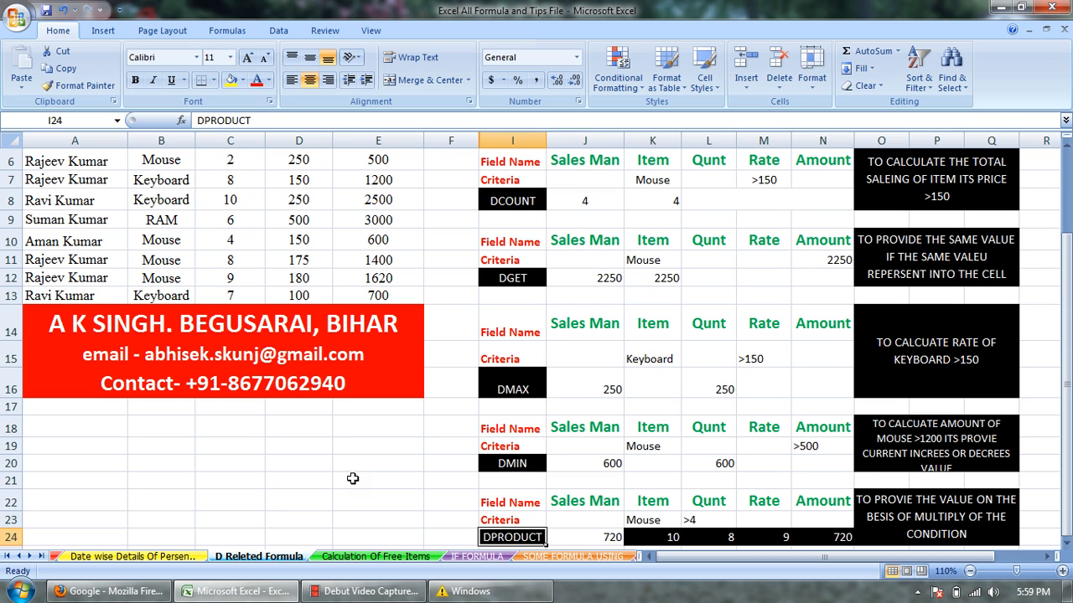
click(652, 521)
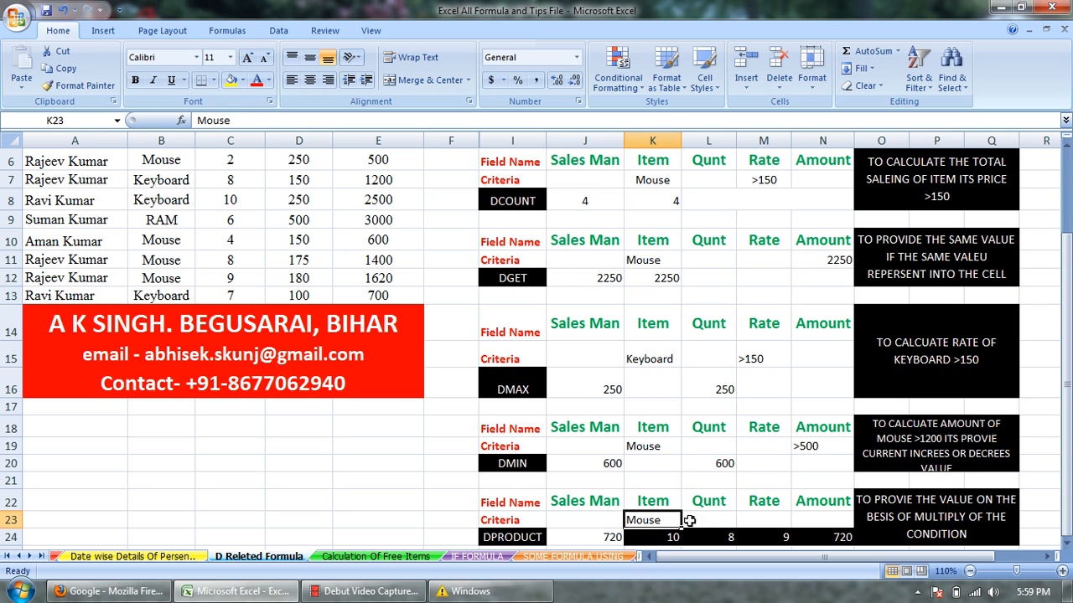
click(698, 521)
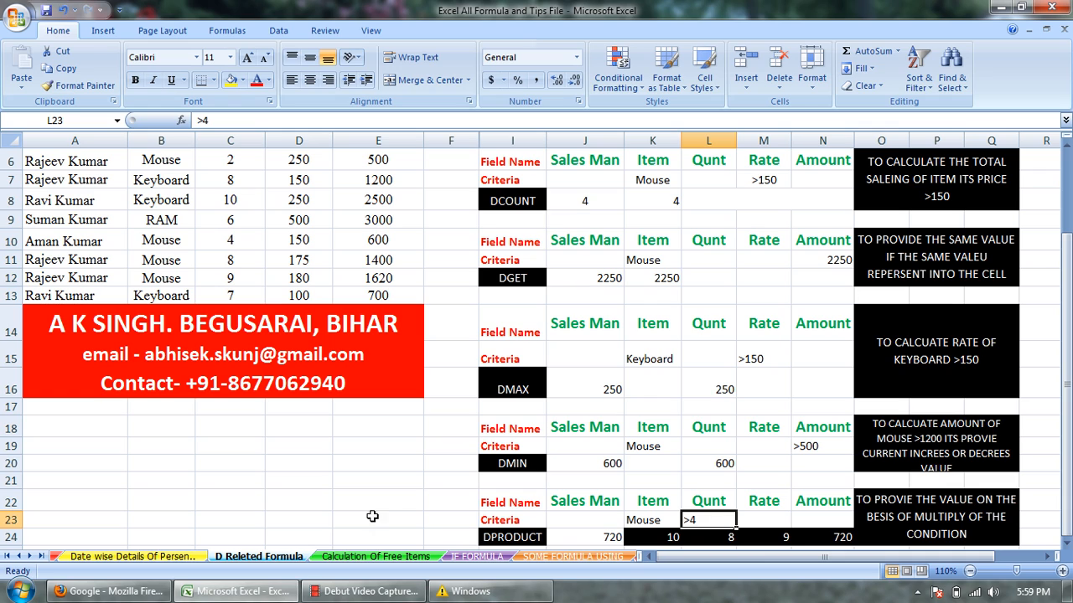
click(564, 537)
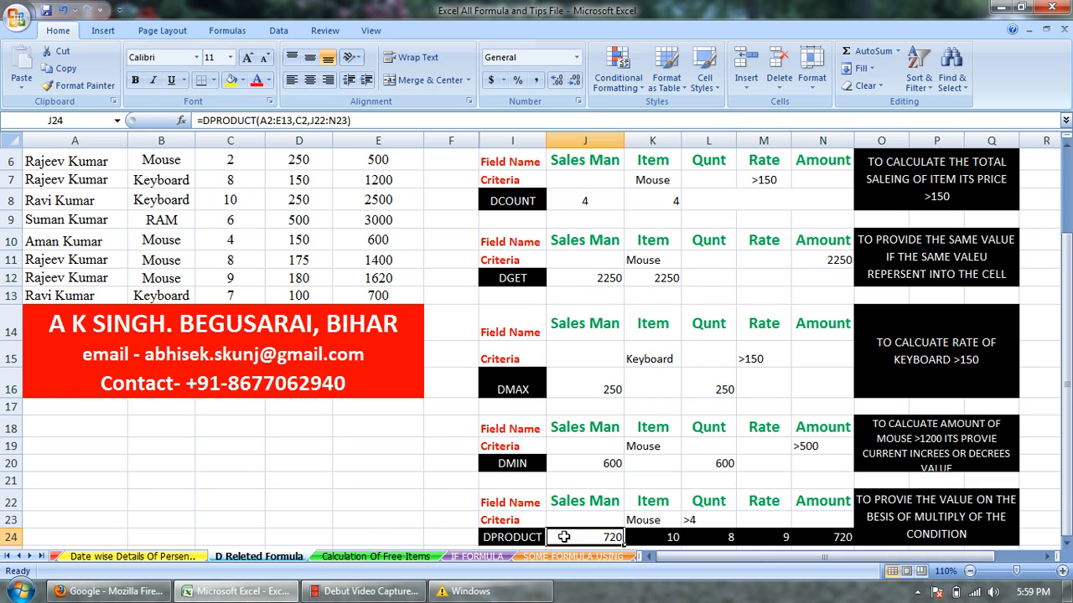
click(700, 522)
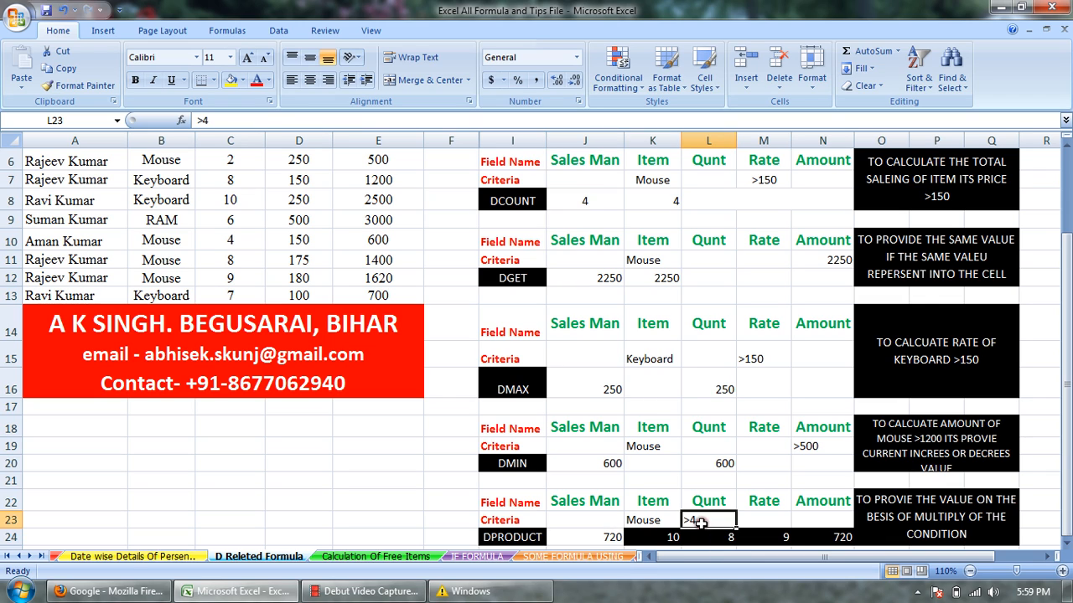
Examine the matching quantities in K24, L24 and M24 and the multiplication formula in N24 of the DPRODUCT block
click(675, 539)
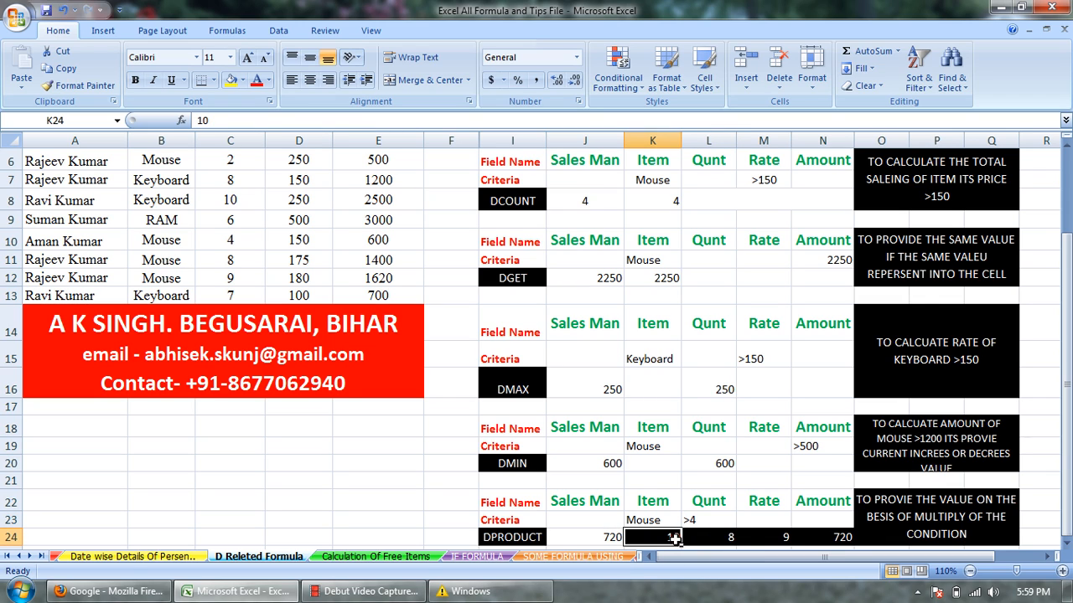
click(723, 539)
click(794, 539)
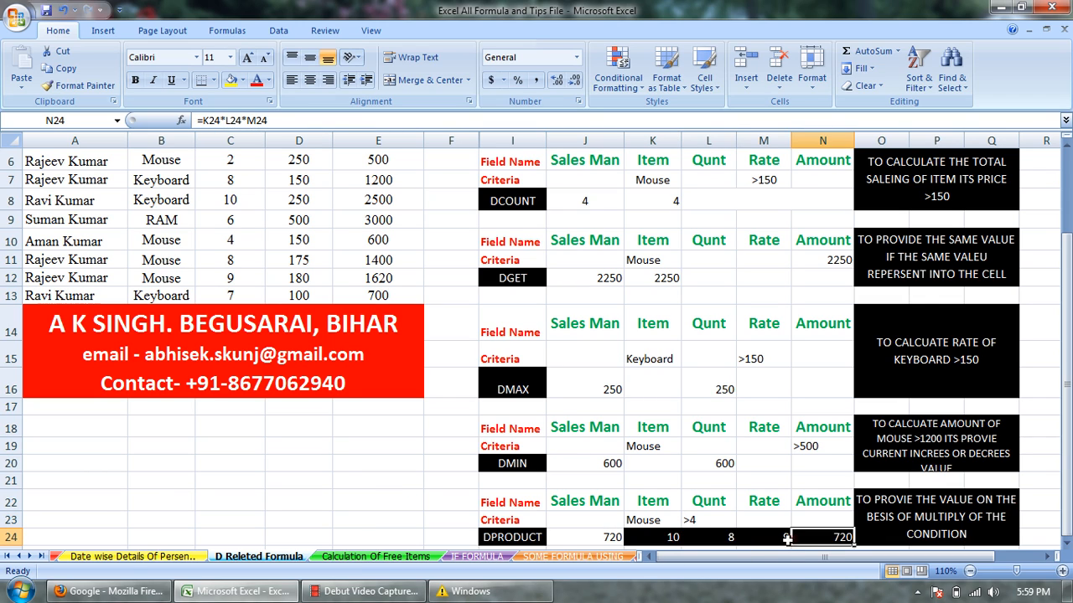
click(786, 539)
click(677, 538)
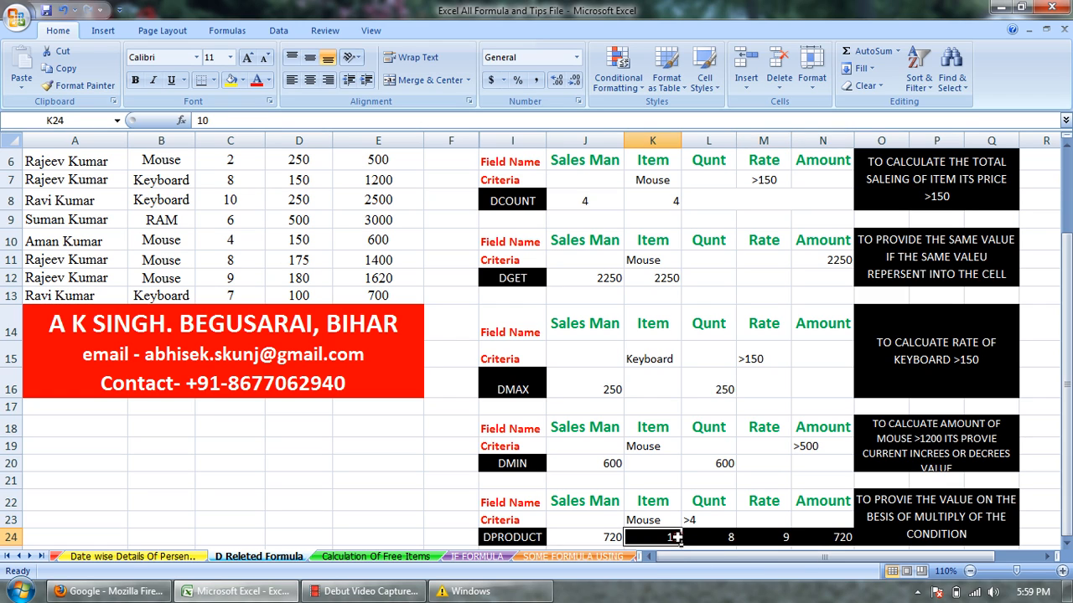
click(718, 534)
click(775, 537)
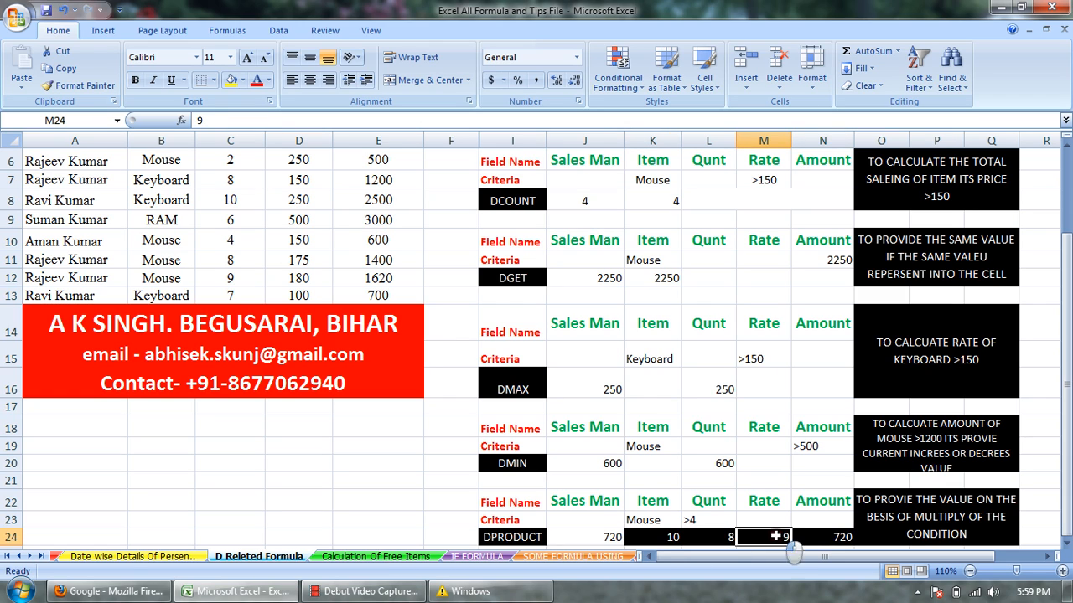
click(818, 536)
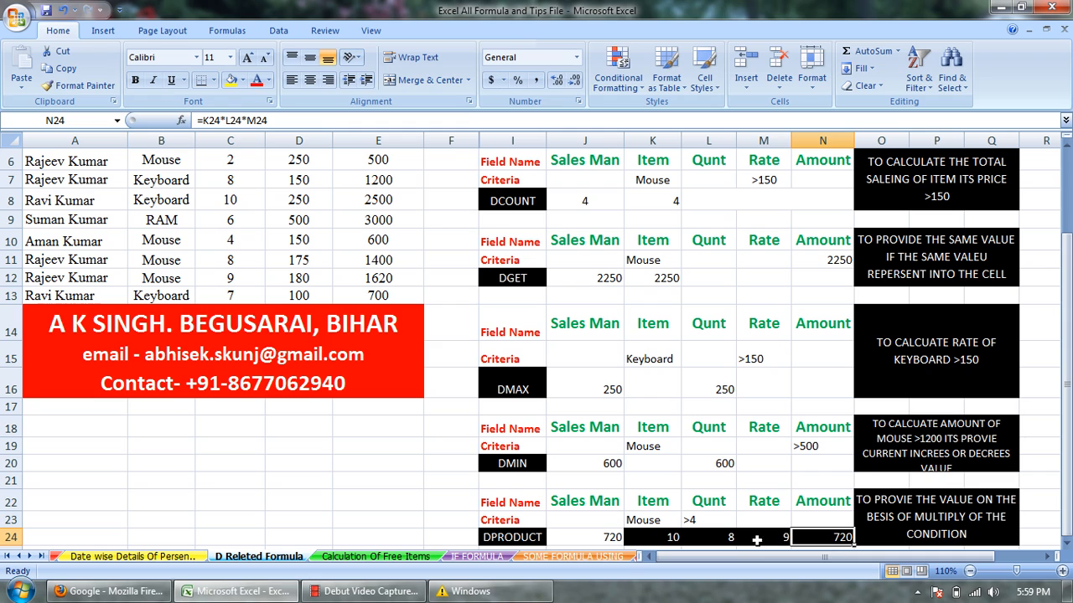
Start a DPRODUCT formula in E22 with the Sale Book range A2:E13 as its database
click(354, 497)
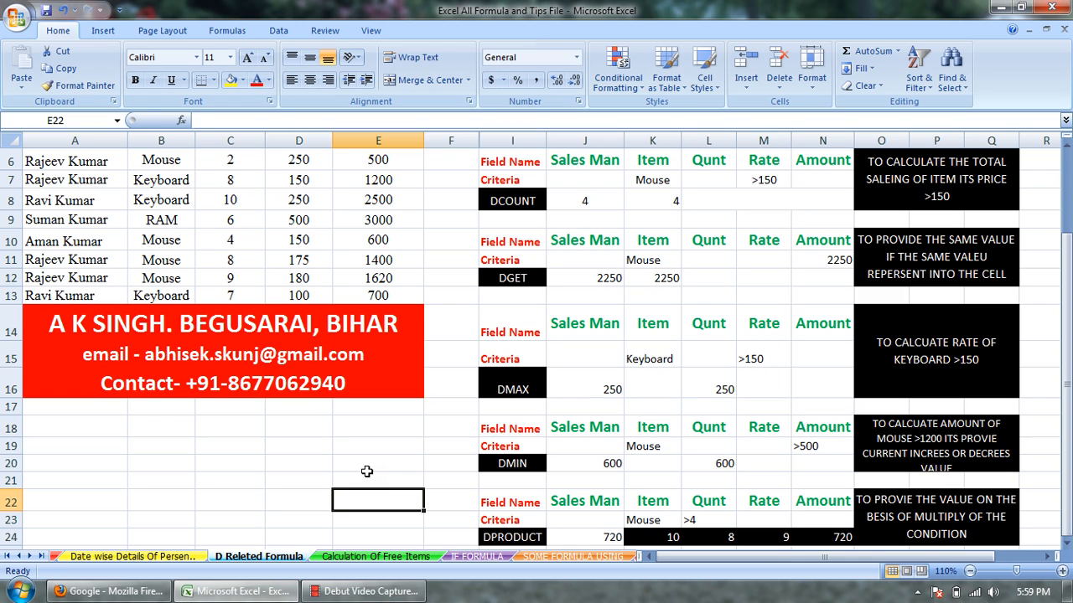
text(+)
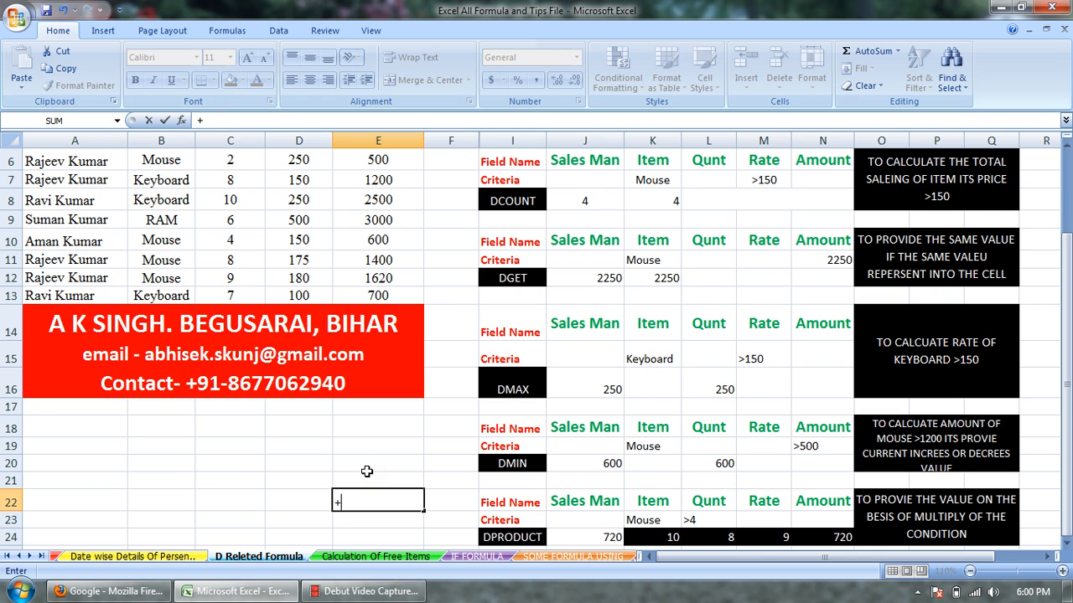
text(dpr)
key(Tab)
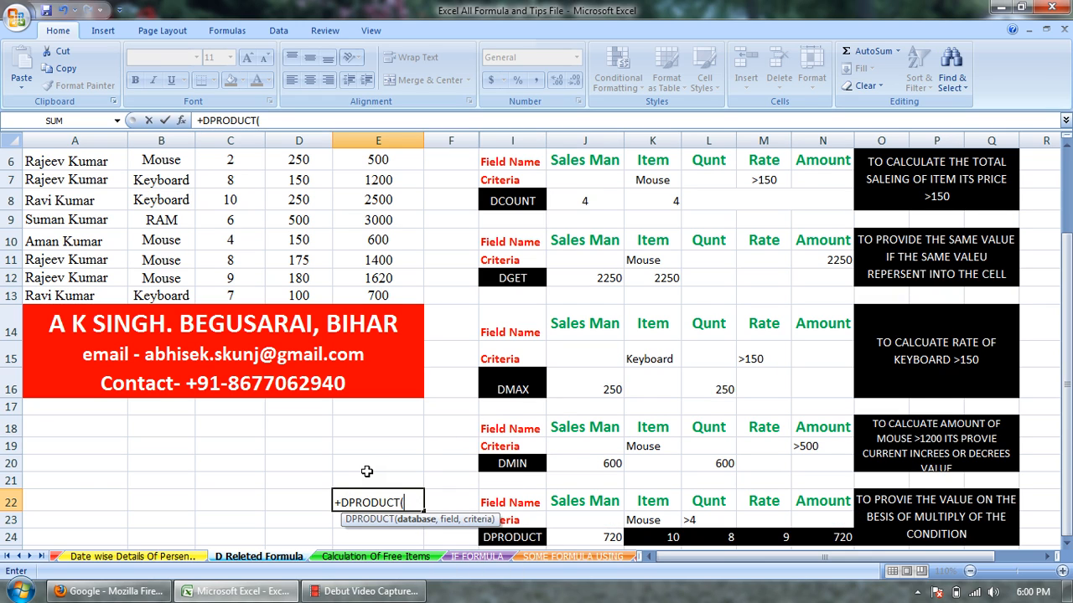
drag(1066, 382, 1069, 196)
drag(94, 197, 384, 406)
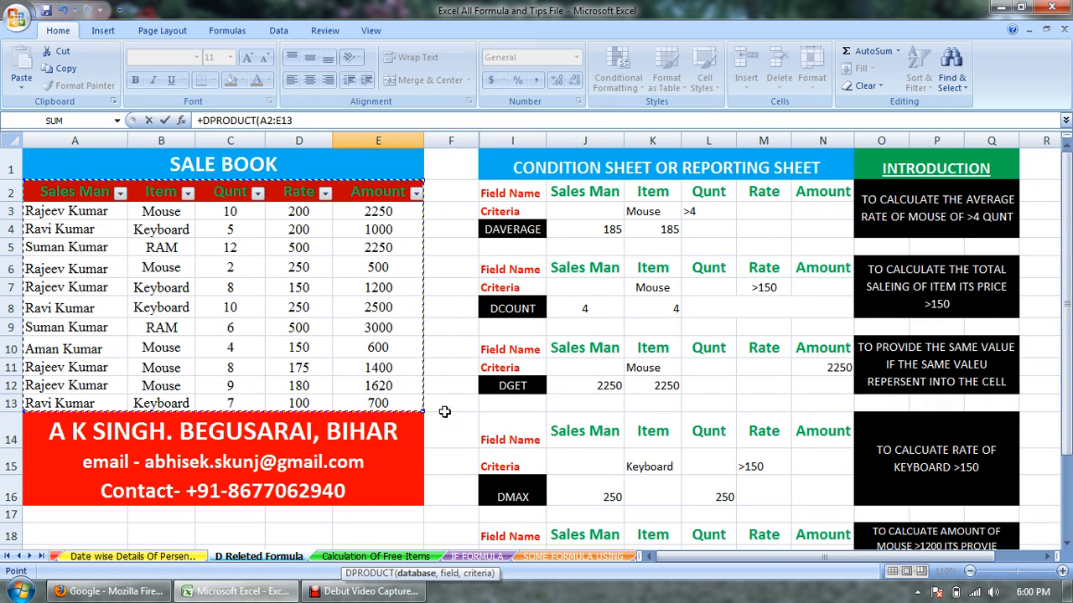
Use the Sale Book's Qunt header cell C2 as the DPRODUCT formula's field argument
text(,)
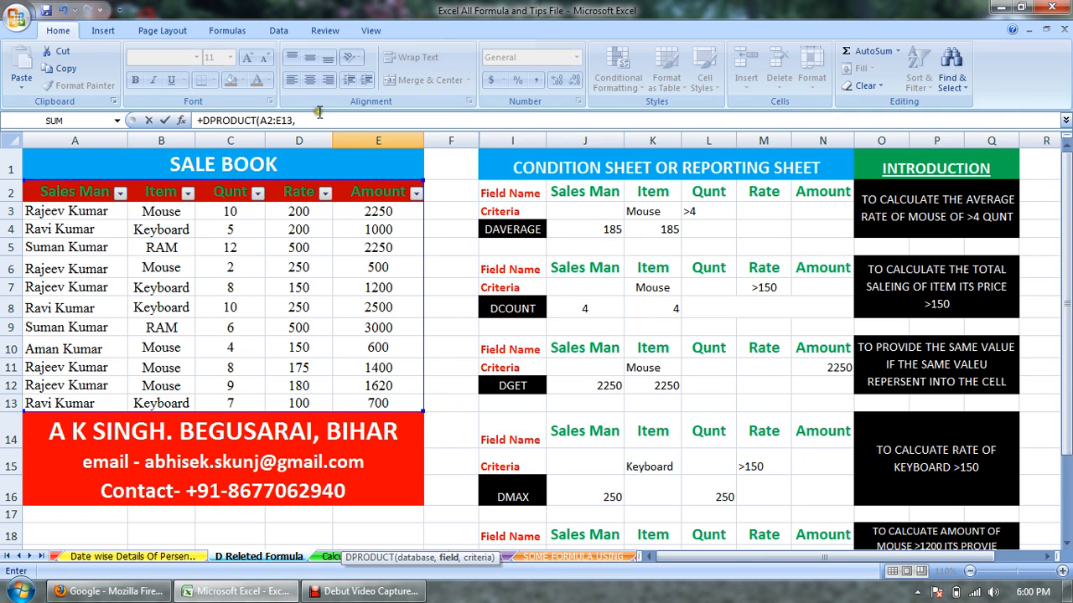
click(243, 194)
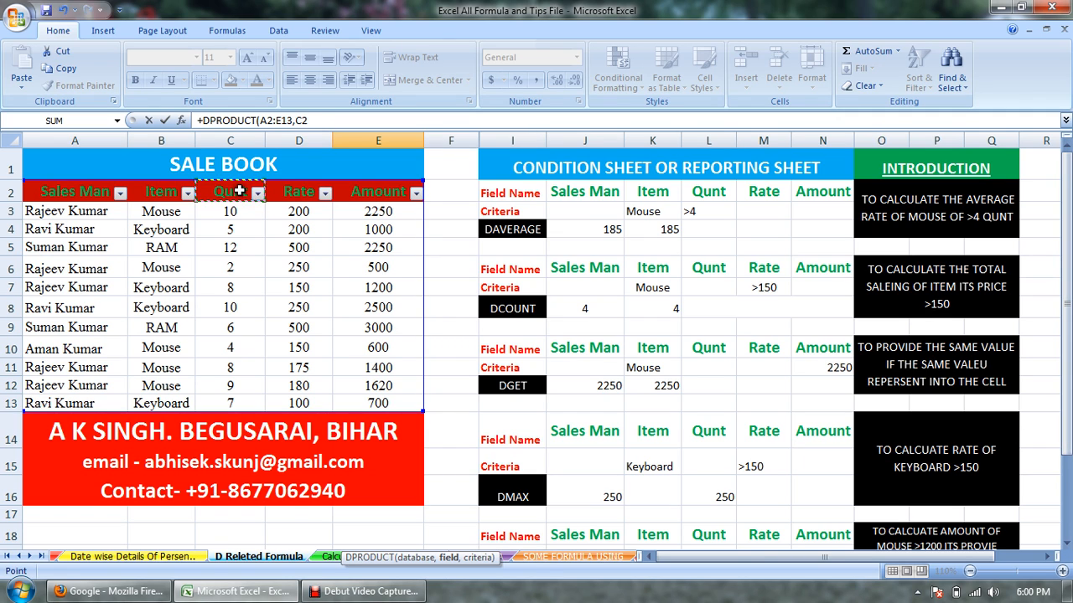
click(483, 310)
click(248, 196)
text(,)
Complete the DPRODUCT formula with criteria range J22:N23 and check the finished formula in E22
drag(1066, 251, 1066, 294)
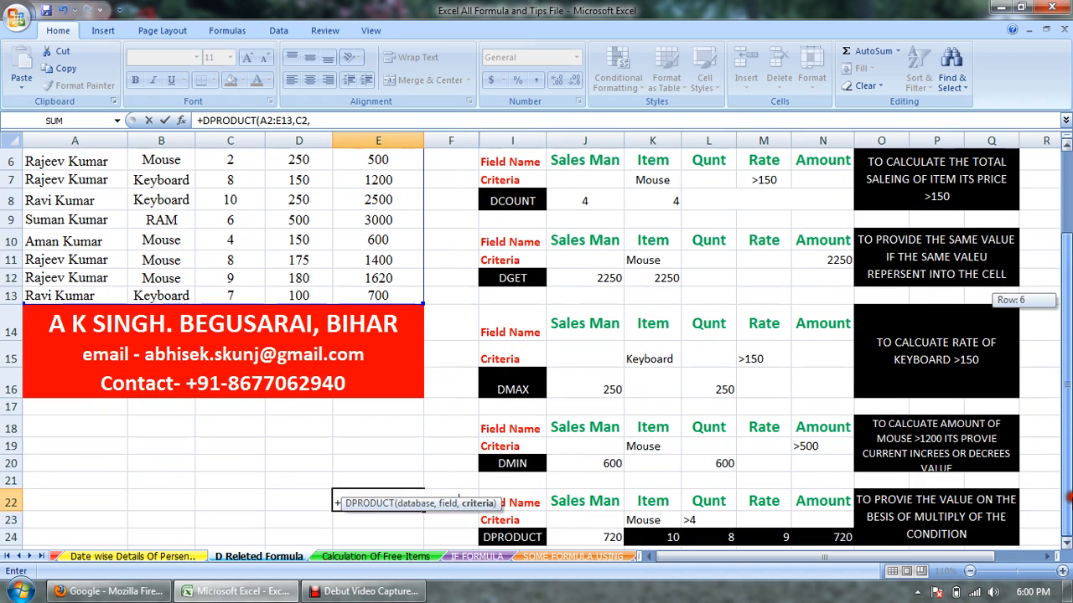
click(591, 501)
drag(592, 501, 792, 517)
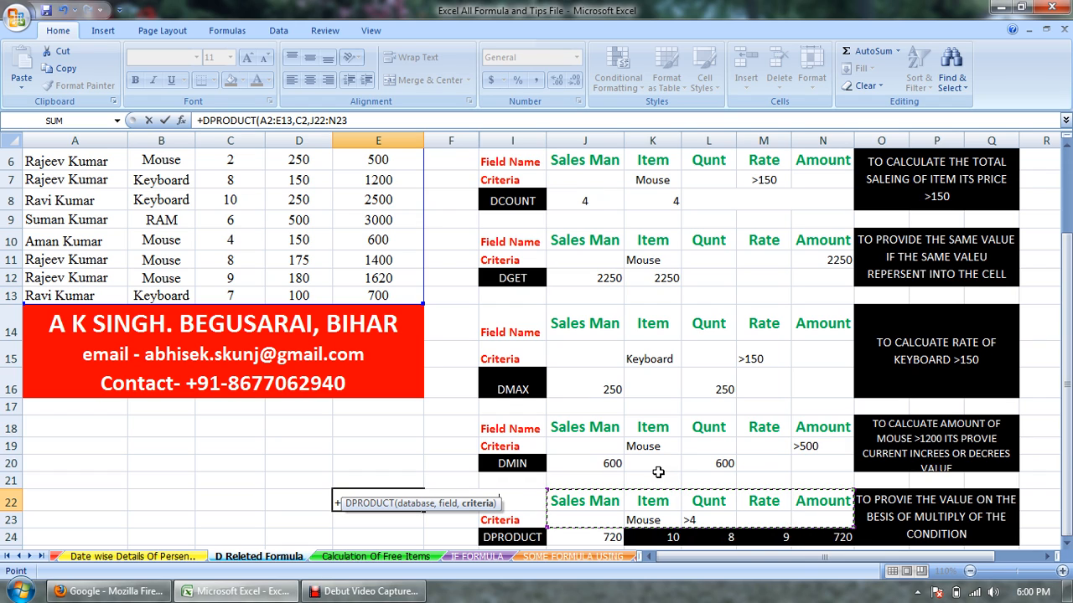
key(Return)
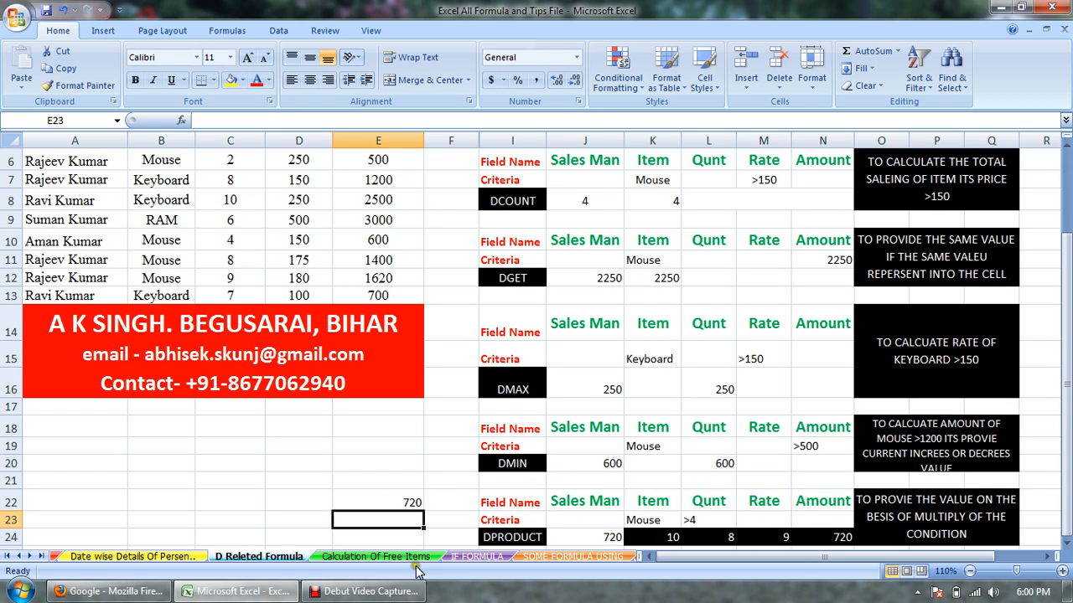
click(407, 501)
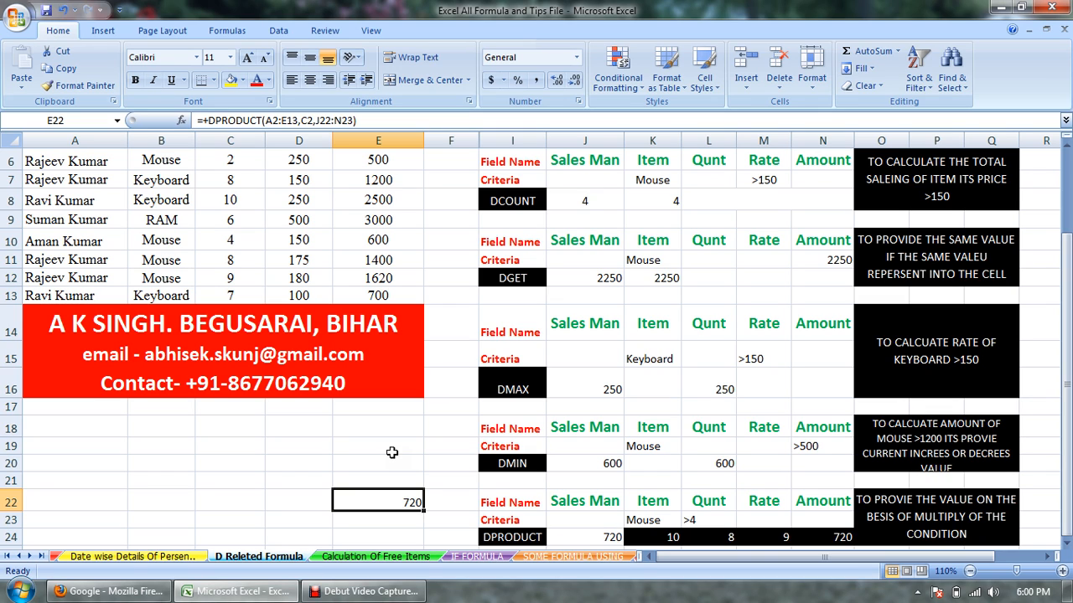
click(184, 363)
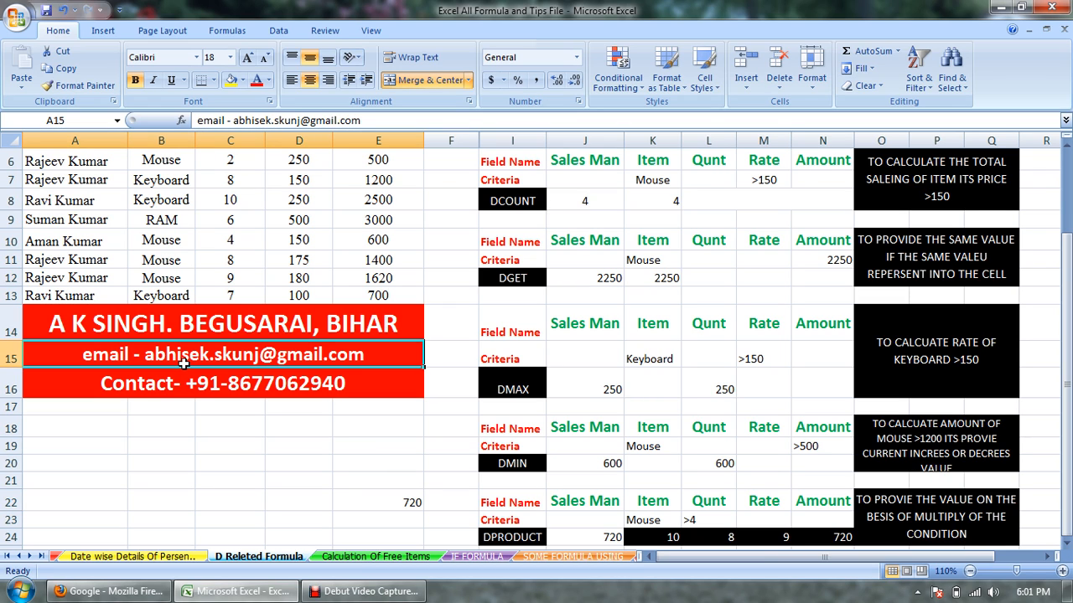